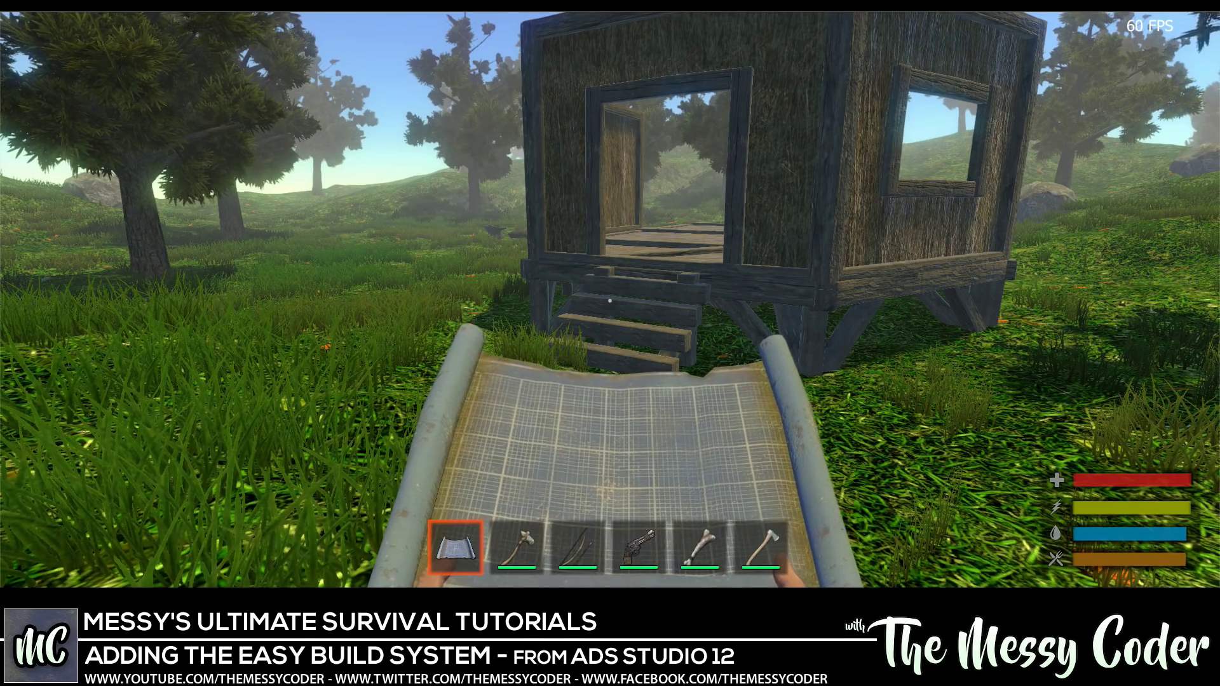
Step: Walk up to the house and place the first wall pieces from the radial build menu
key(w)
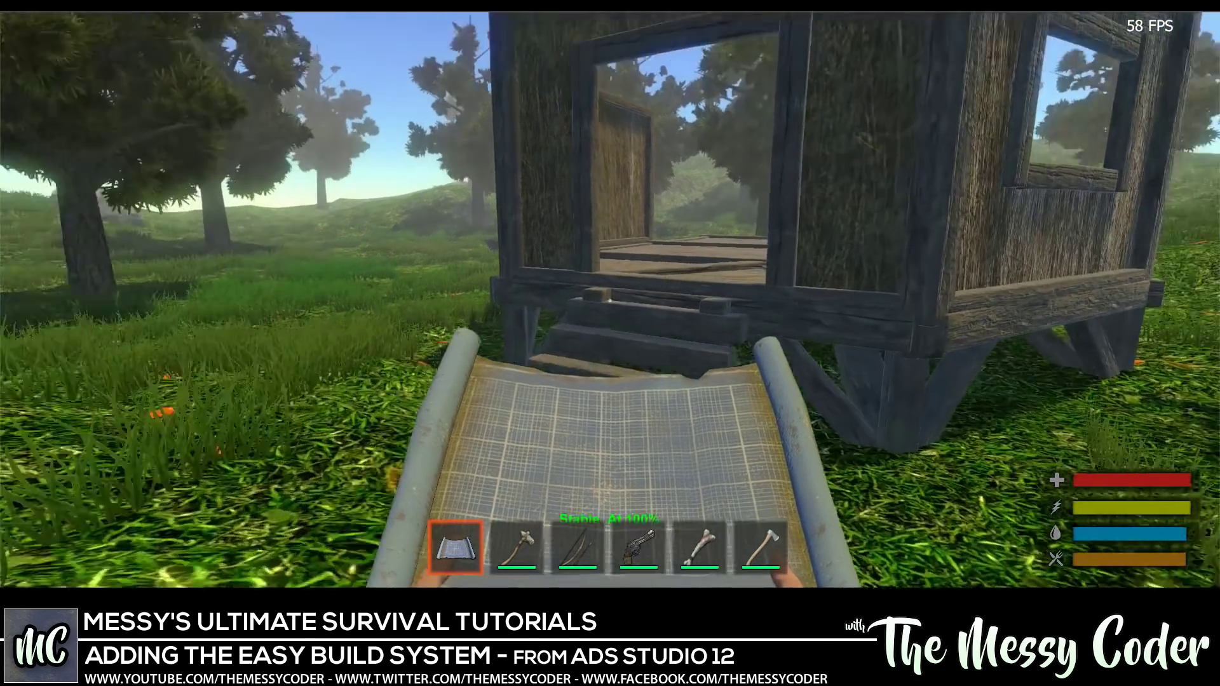
key(Tab)
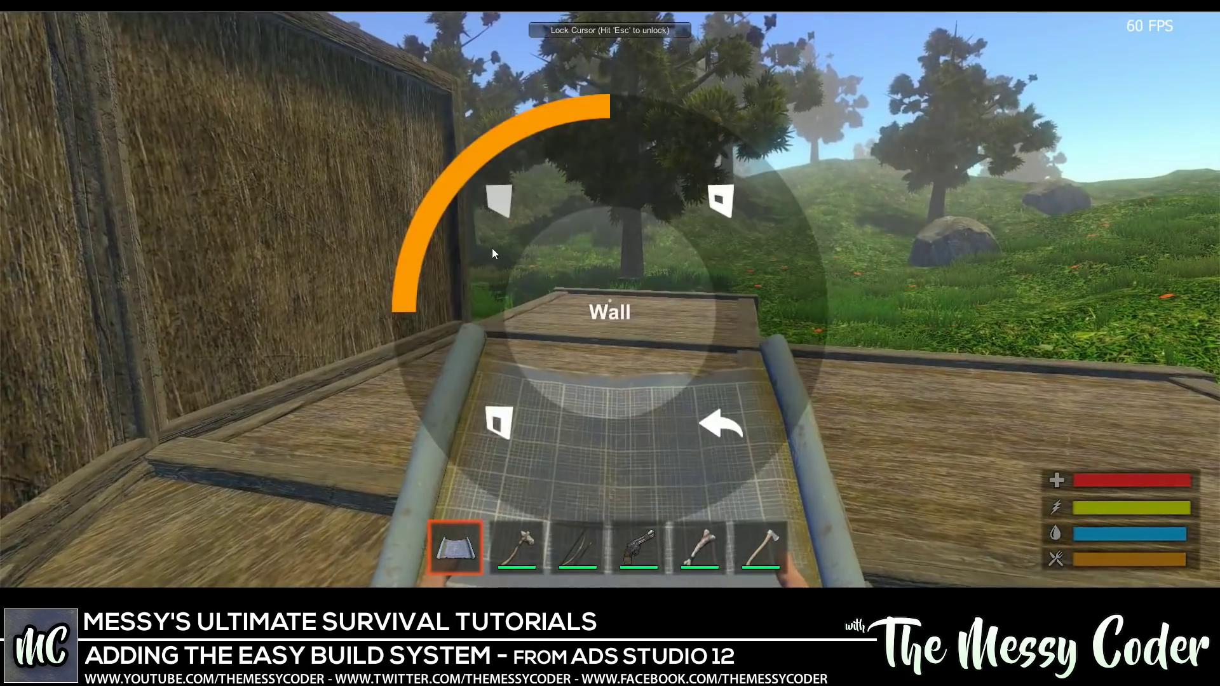
click(493, 252)
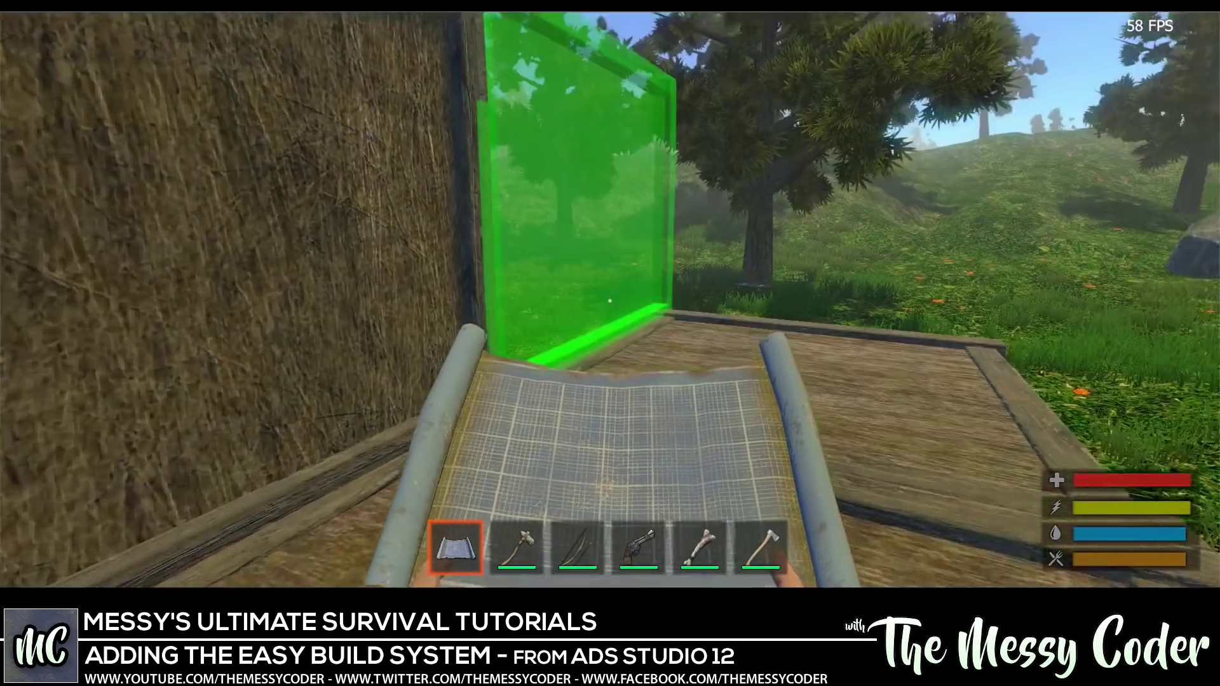
click(610, 303)
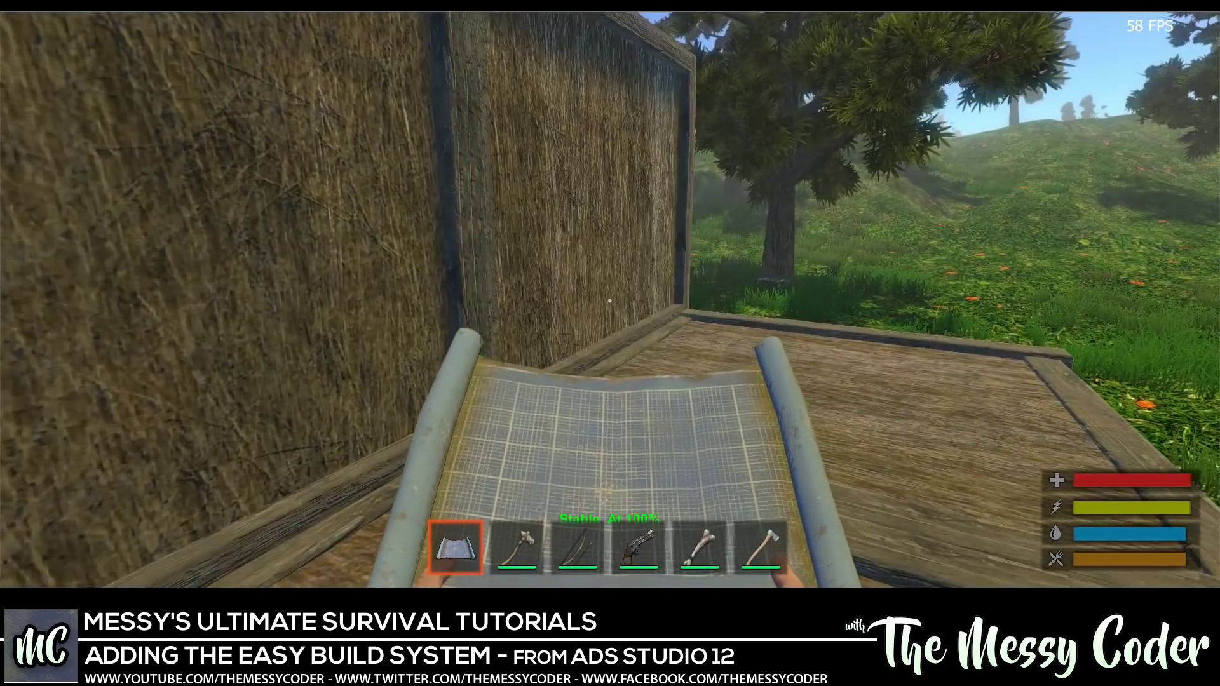
key(Tab)
click(527, 216)
key(Tab)
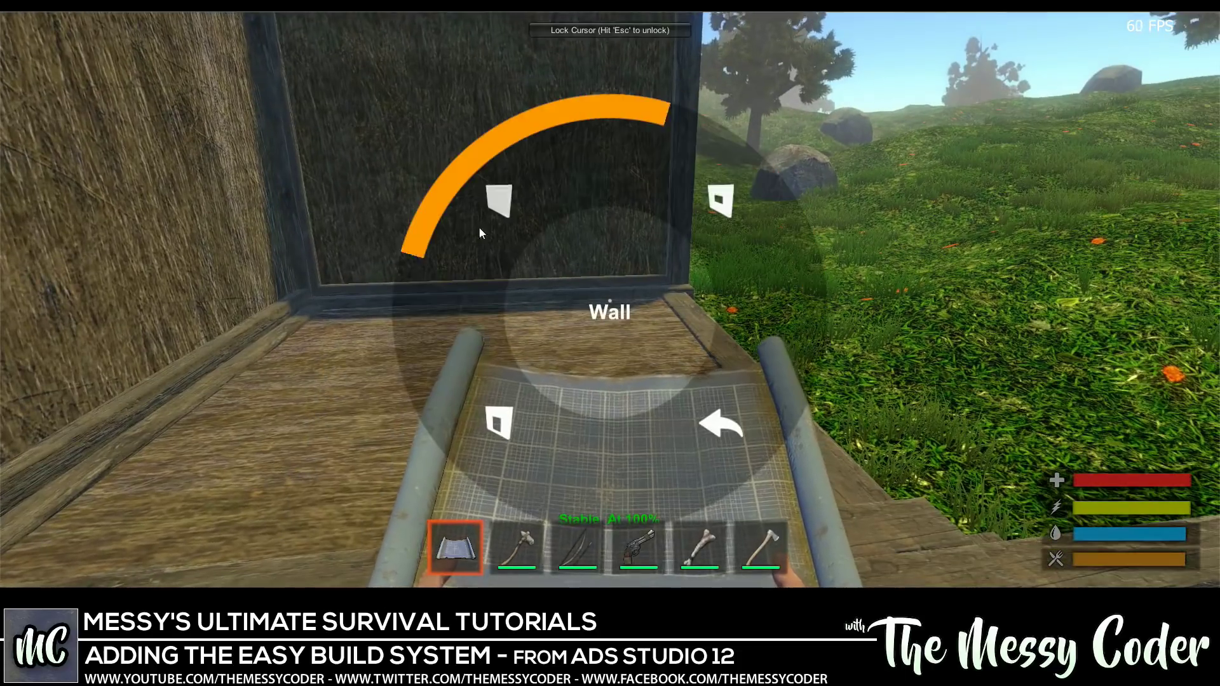
click(472, 235)
click(610, 303)
Step: Place another wall and then the window piece on the house
key(Tab)
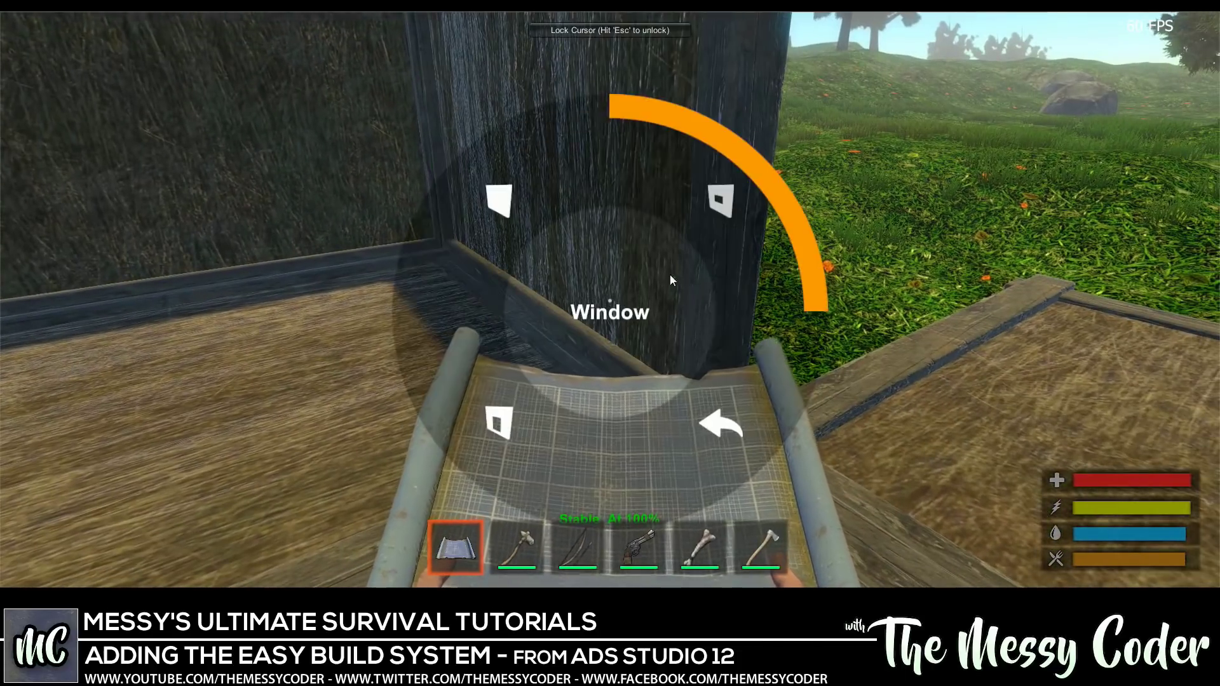
click(501, 203)
click(610, 303)
key(Tab)
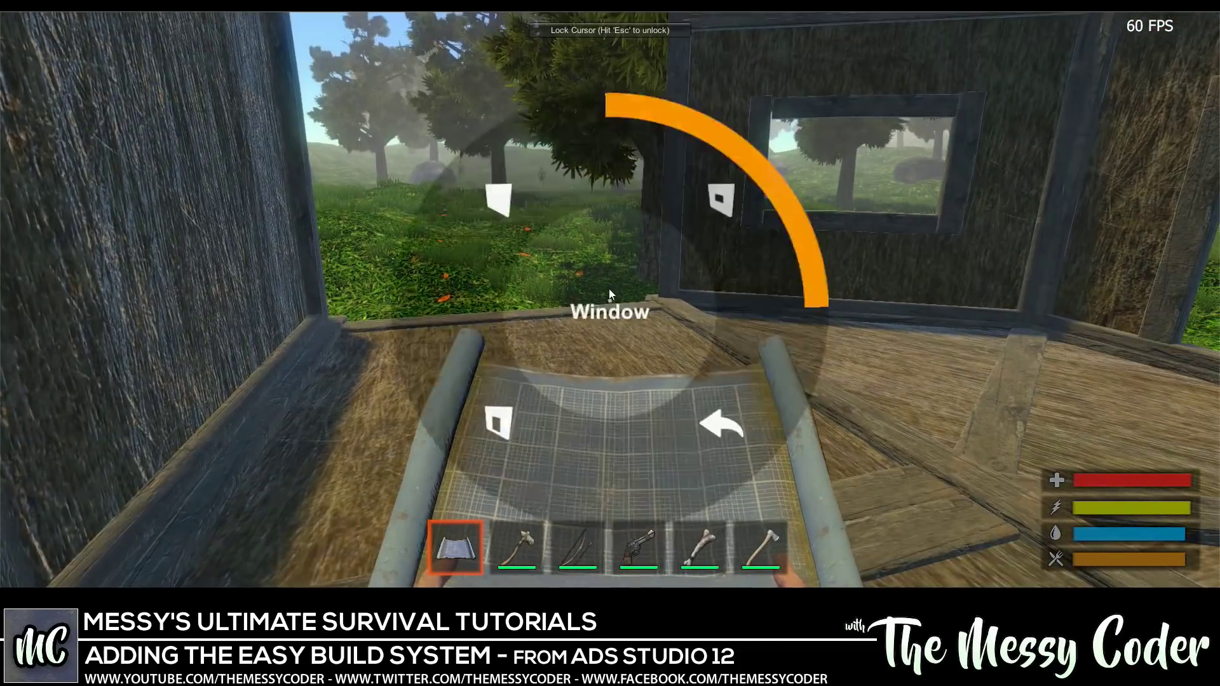
click(576, 266)
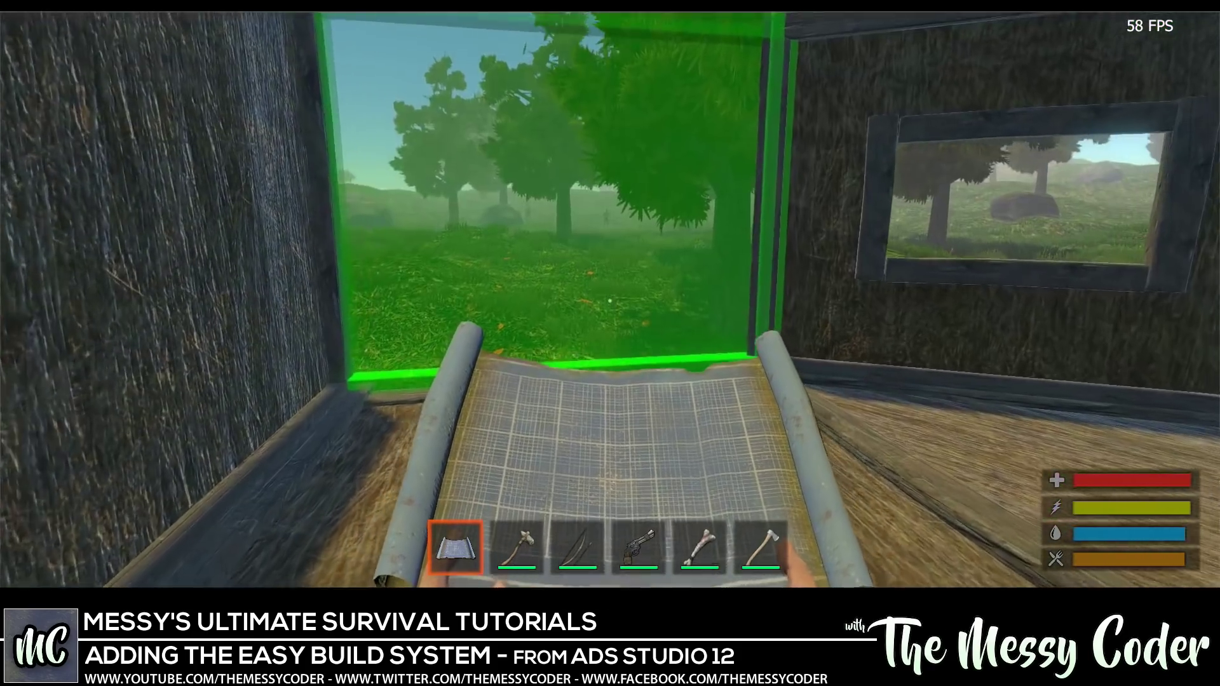
click(610, 303)
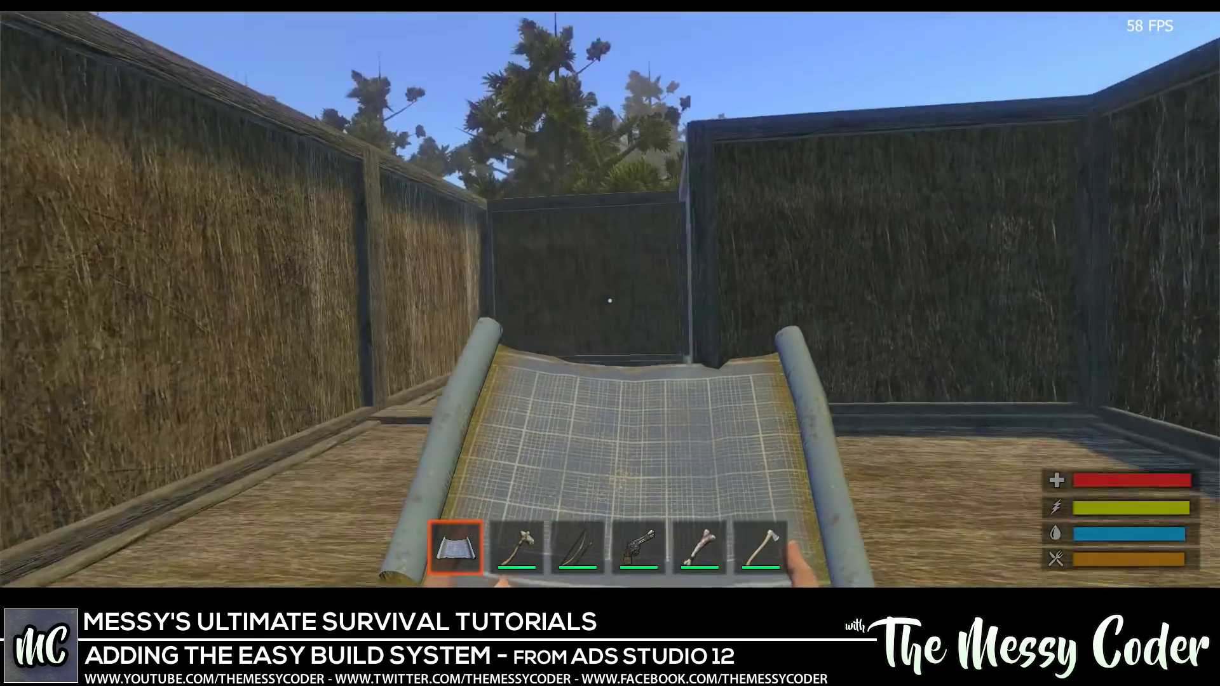
Step: Upgrade the wall and doorway to wood and the floor to a rock triangle foundation
key(Tab)
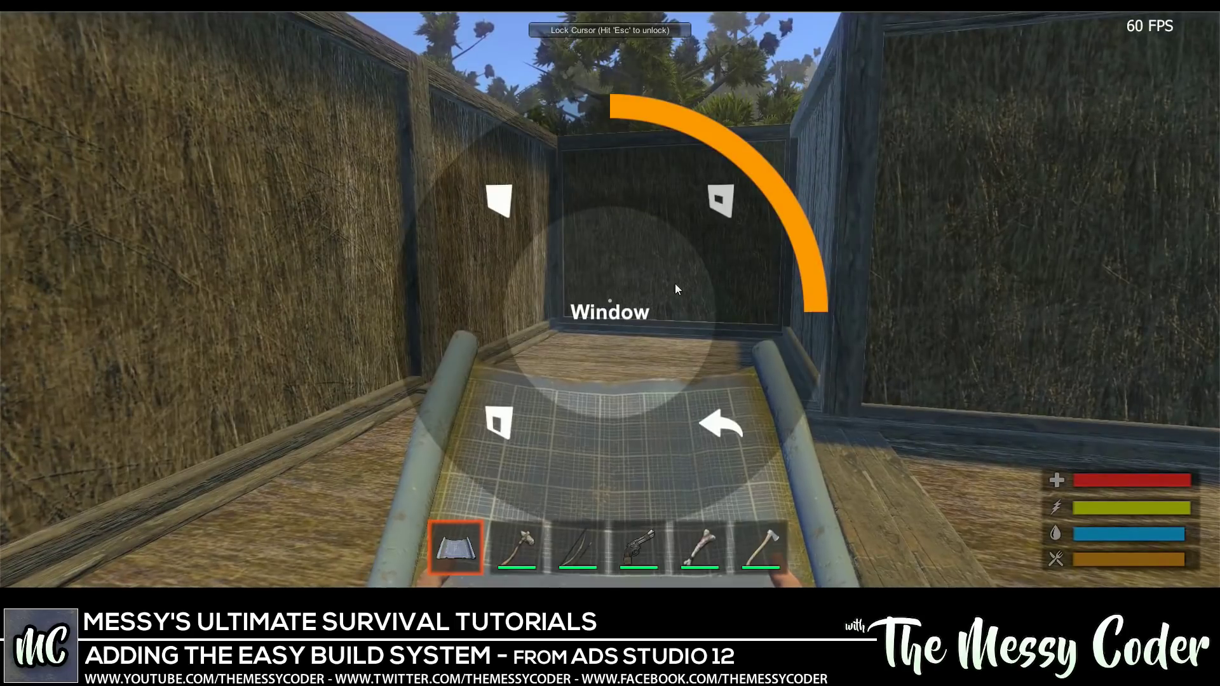
click(697, 427)
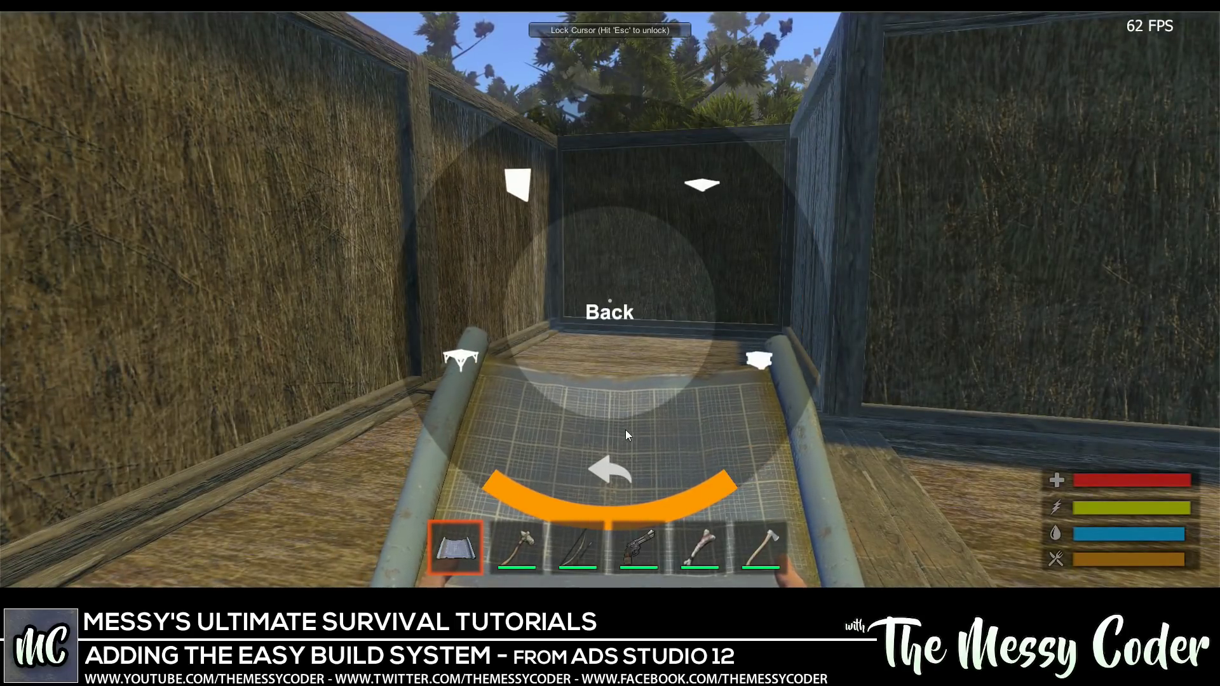
click(604, 448)
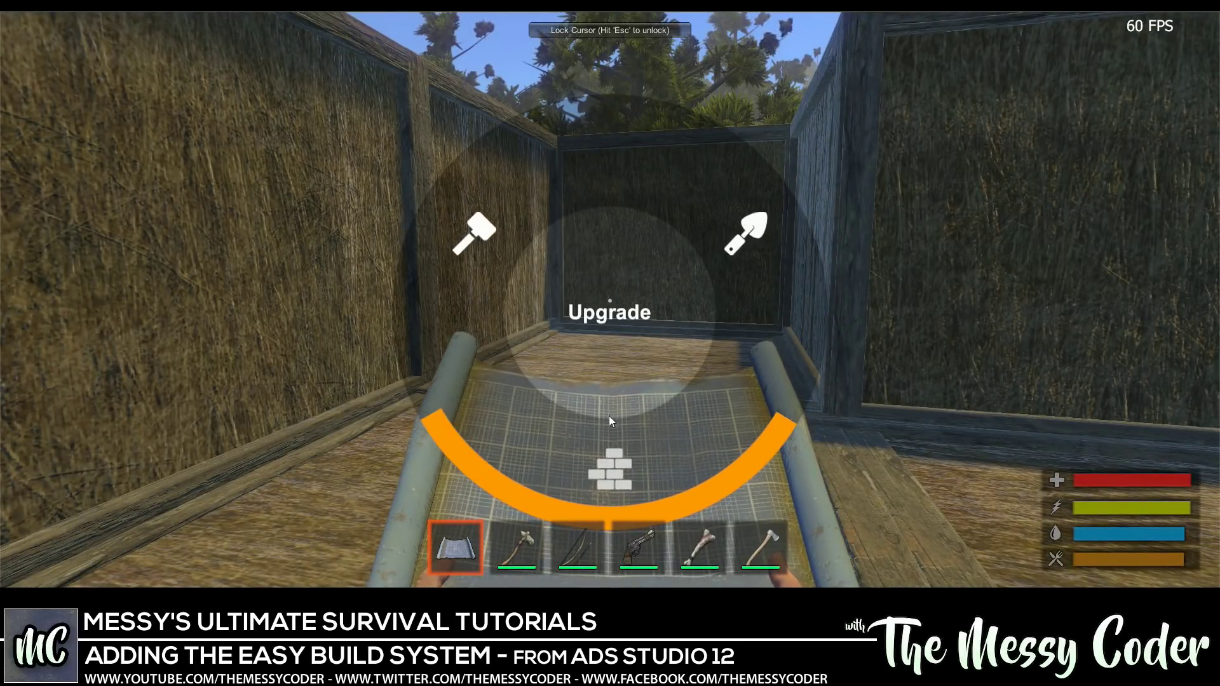
click(598, 455)
click(457, 269)
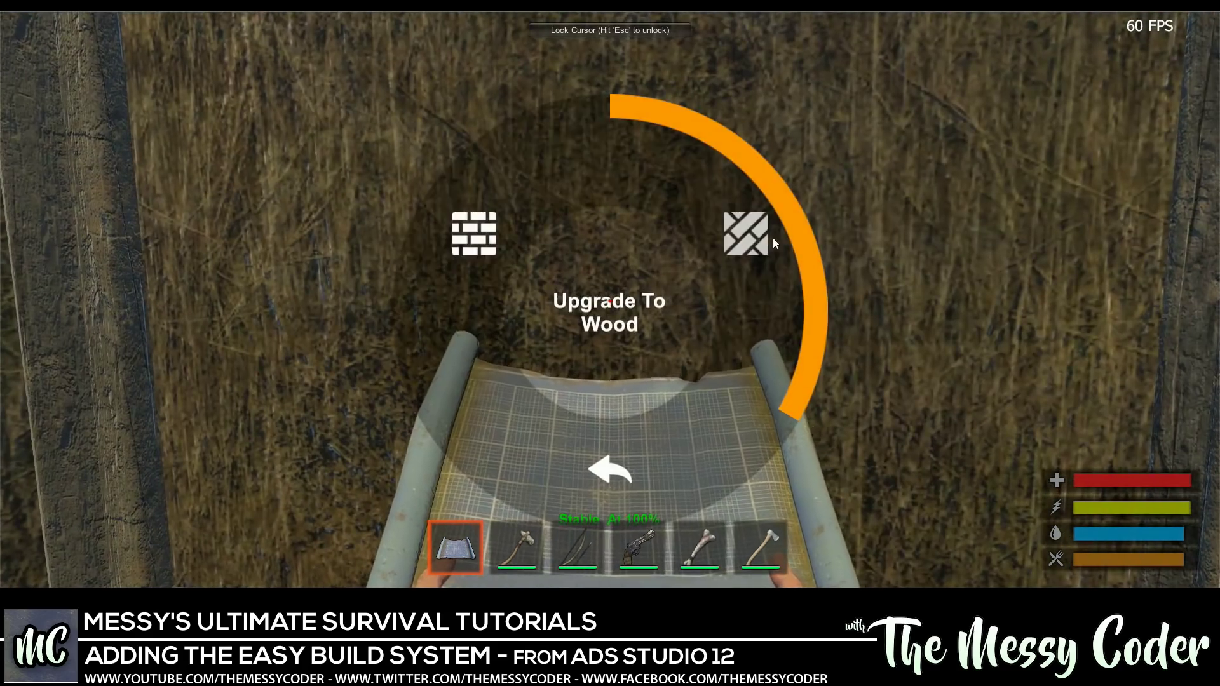
click(768, 235)
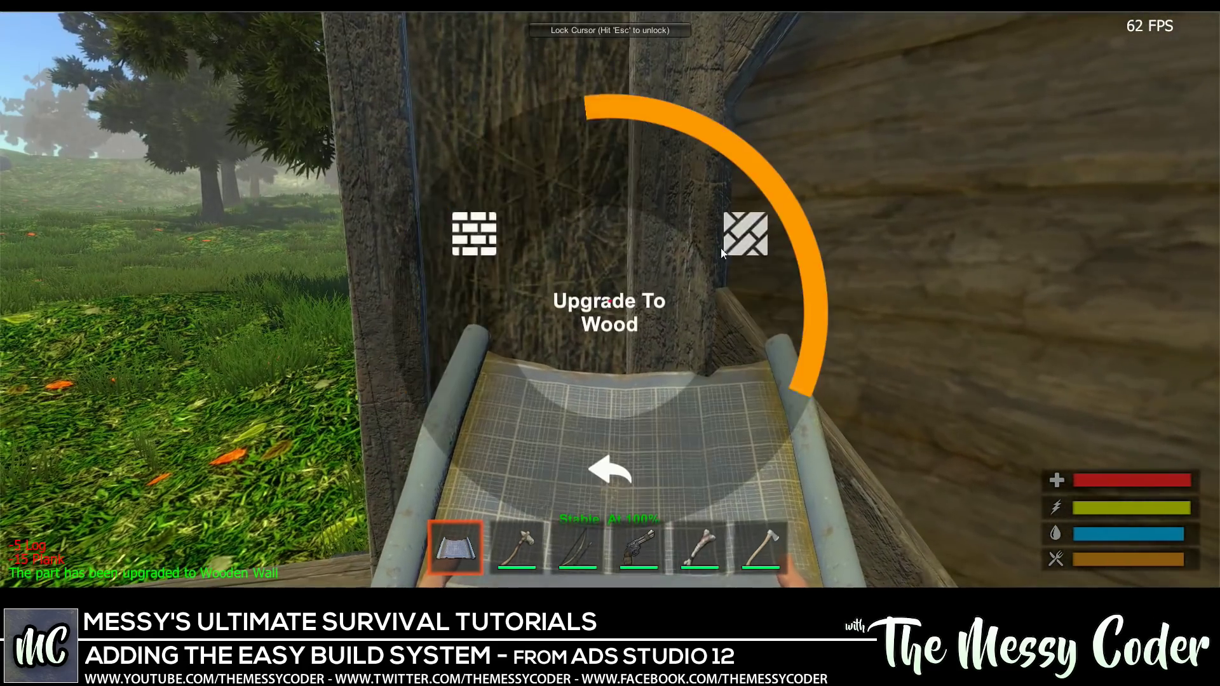
click(720, 247)
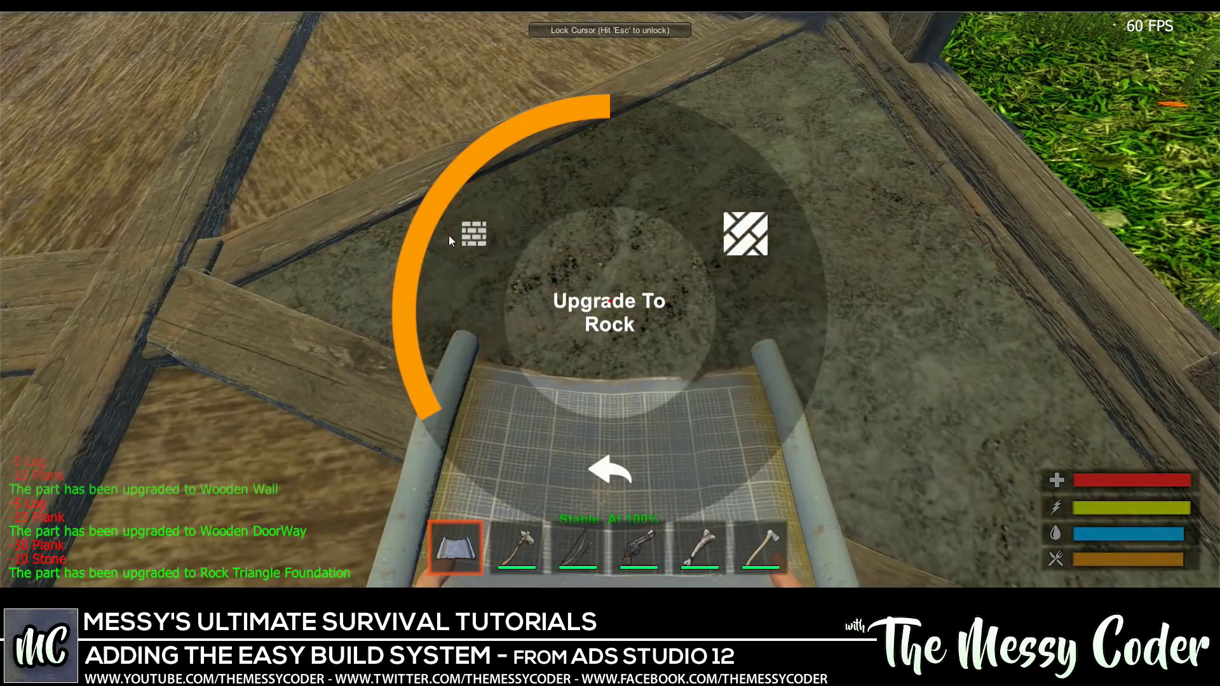
click(454, 235)
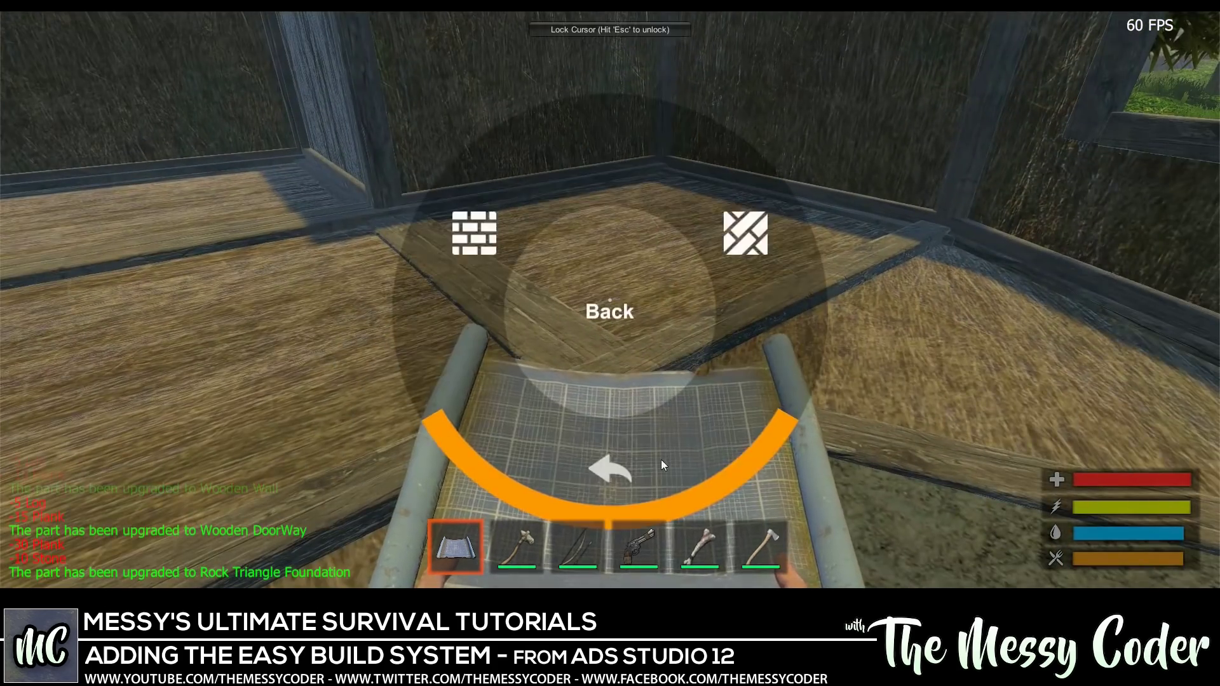
click(661, 460)
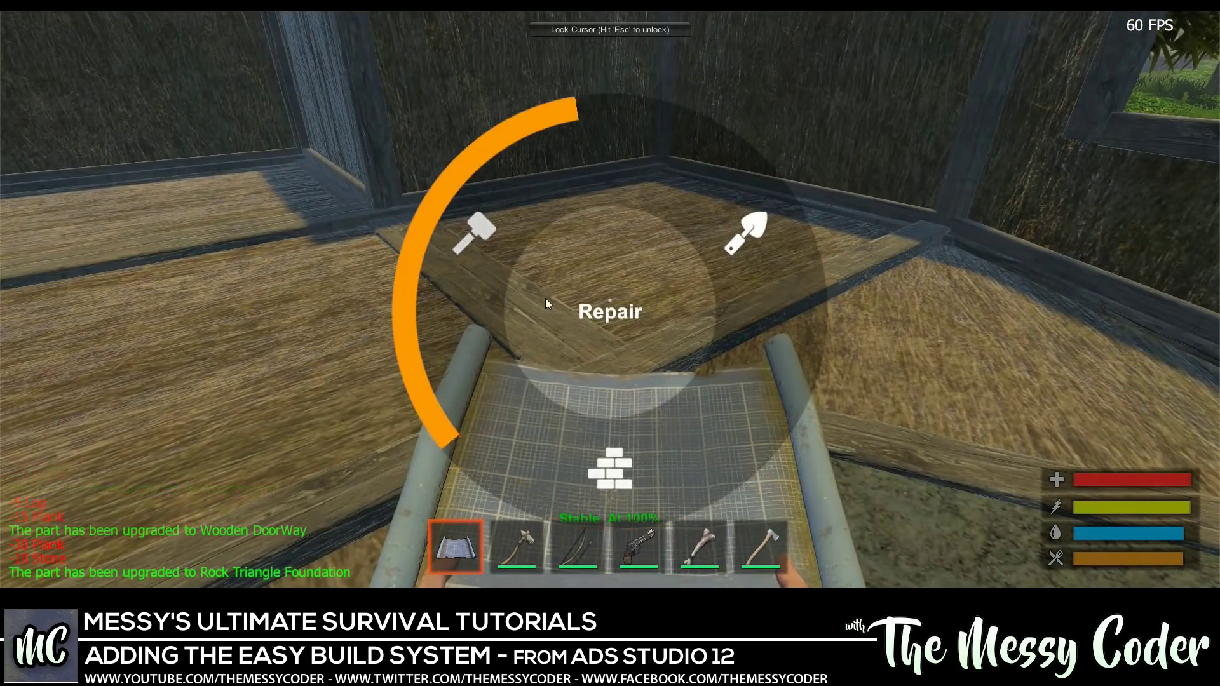
click(545, 299)
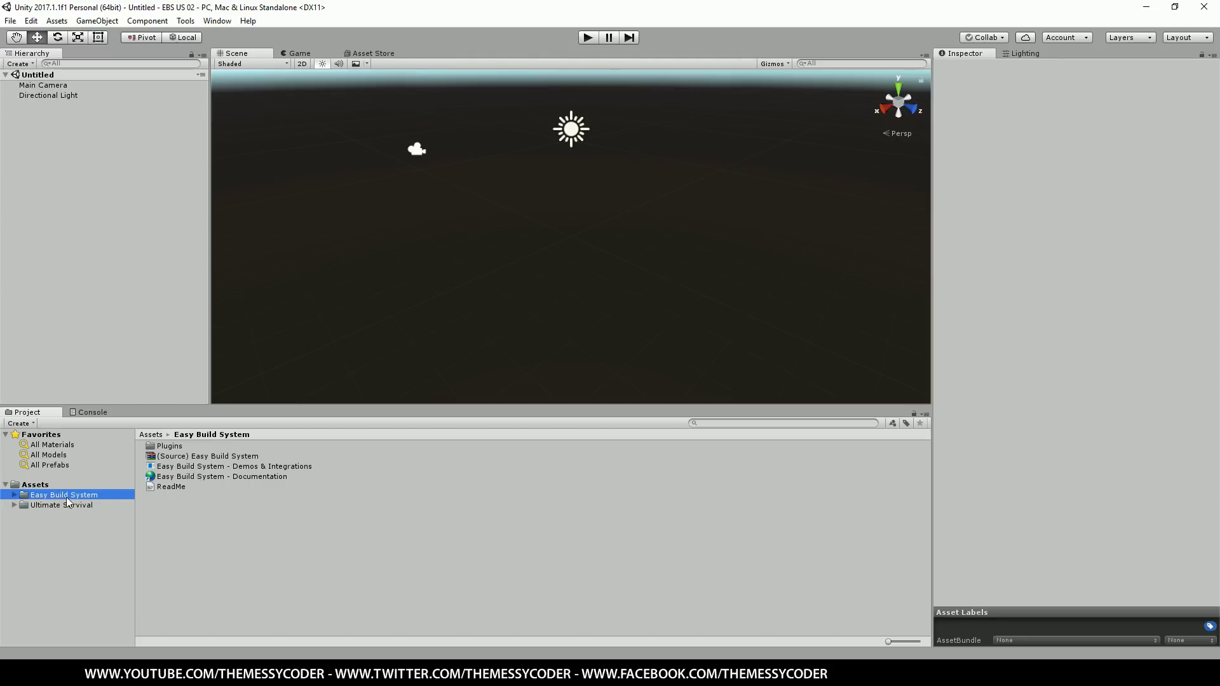
Step: Import the whole 'Easy Build System - Demos & Integrations' package into the project
click(211, 468)
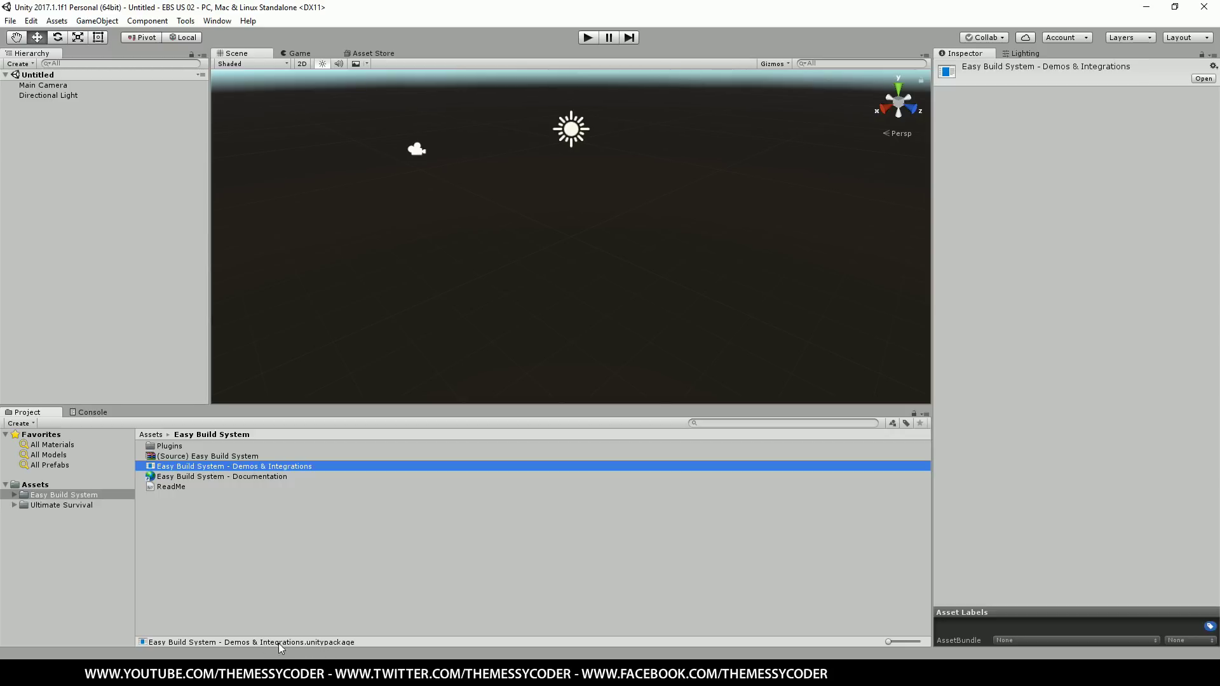
double_click(242, 466)
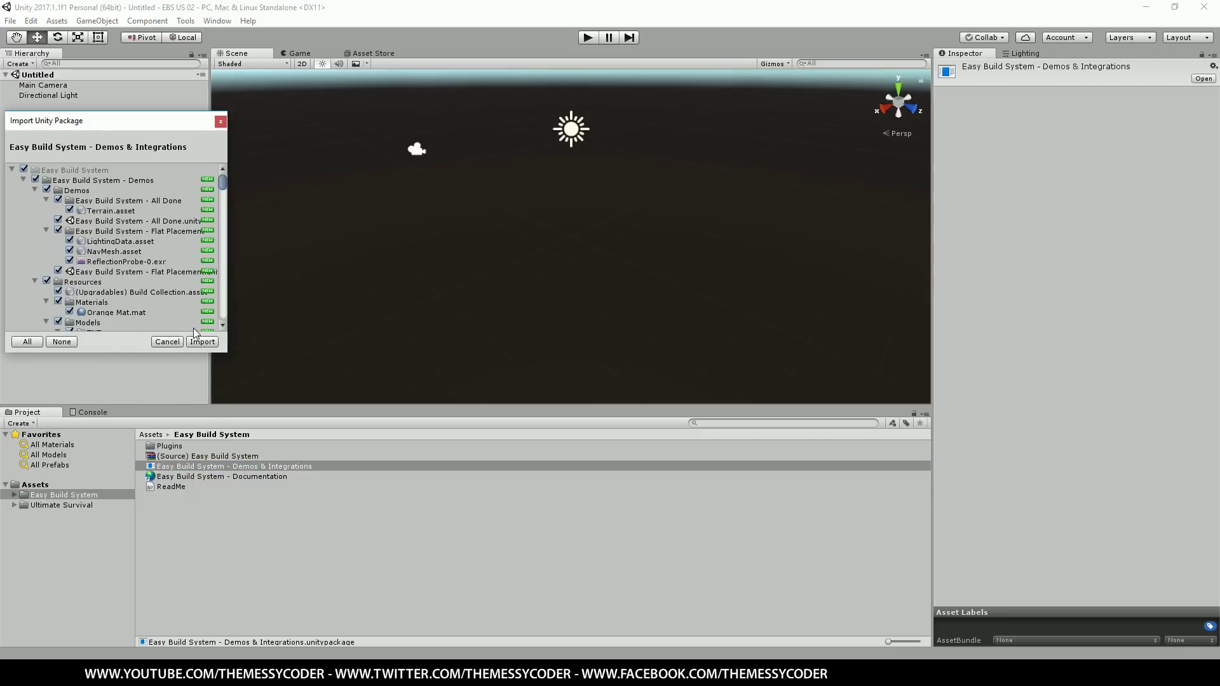
click(203, 342)
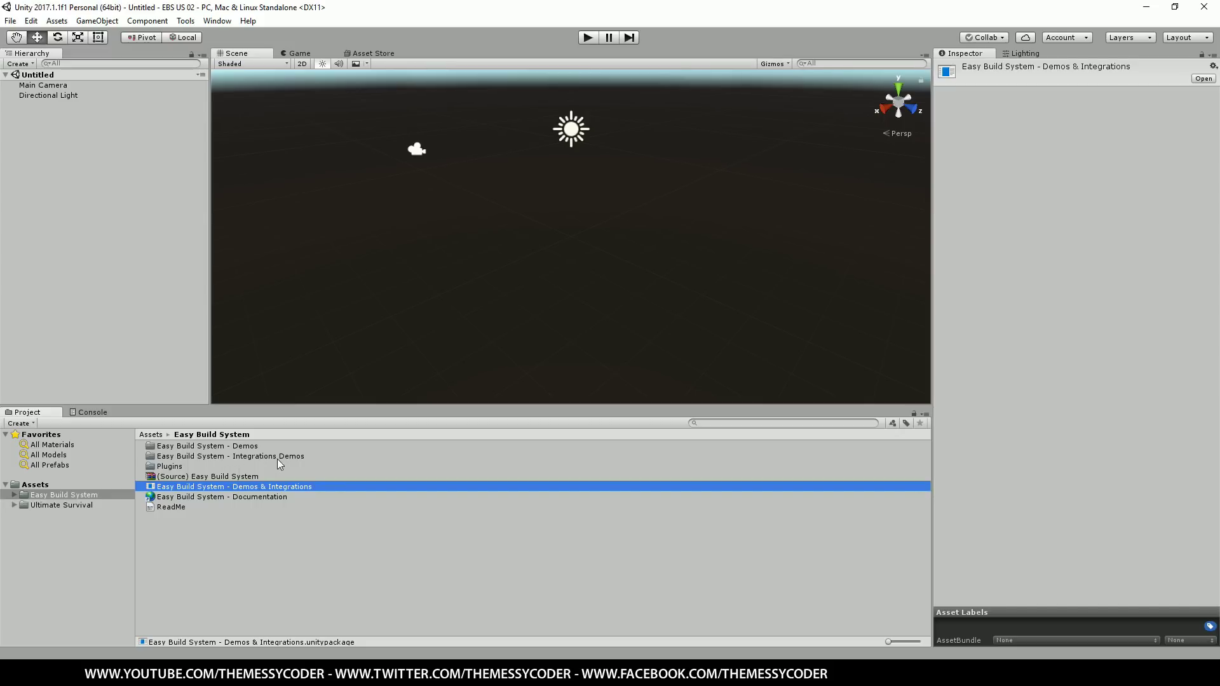
Step: Import the 'Integration - Ultimate Survival' package from the Integrations Demos folder
double_click(277, 454)
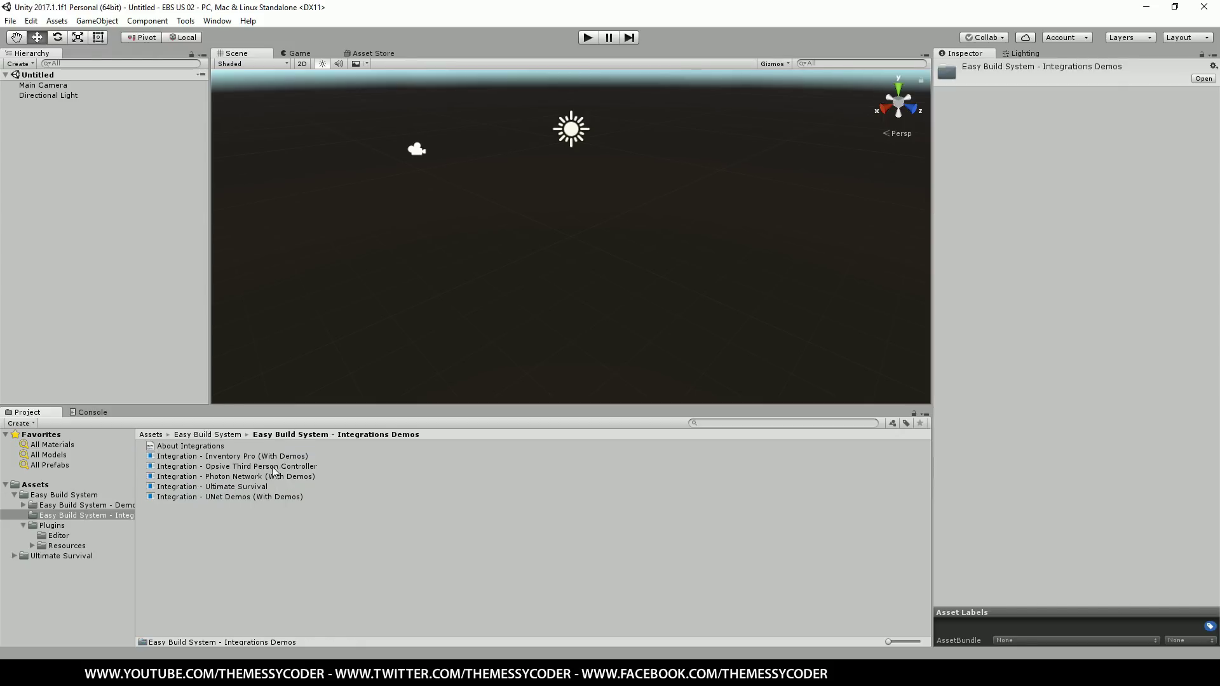
double_click(237, 487)
click(232, 486)
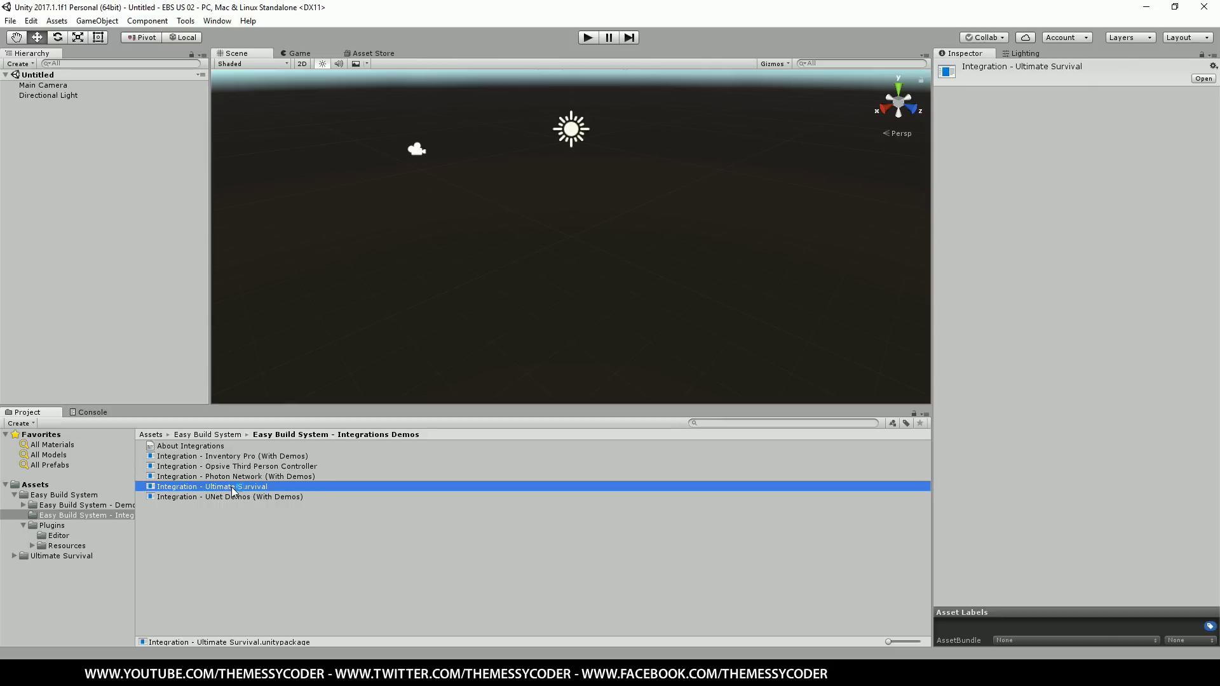
double_click(232, 487)
click(201, 344)
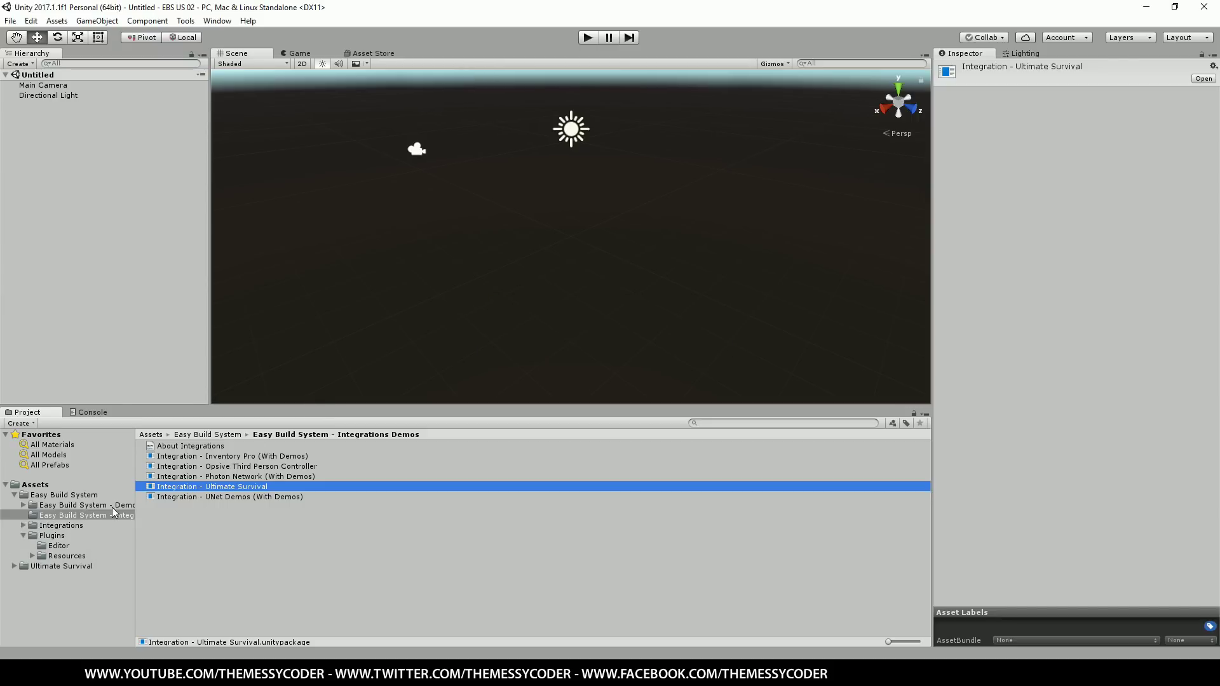
Step: Enable Ultimate Survival in the Easy Build System Main Editor's Integration(s) tab, then close it
click(185, 21)
mouse_move(224, 53)
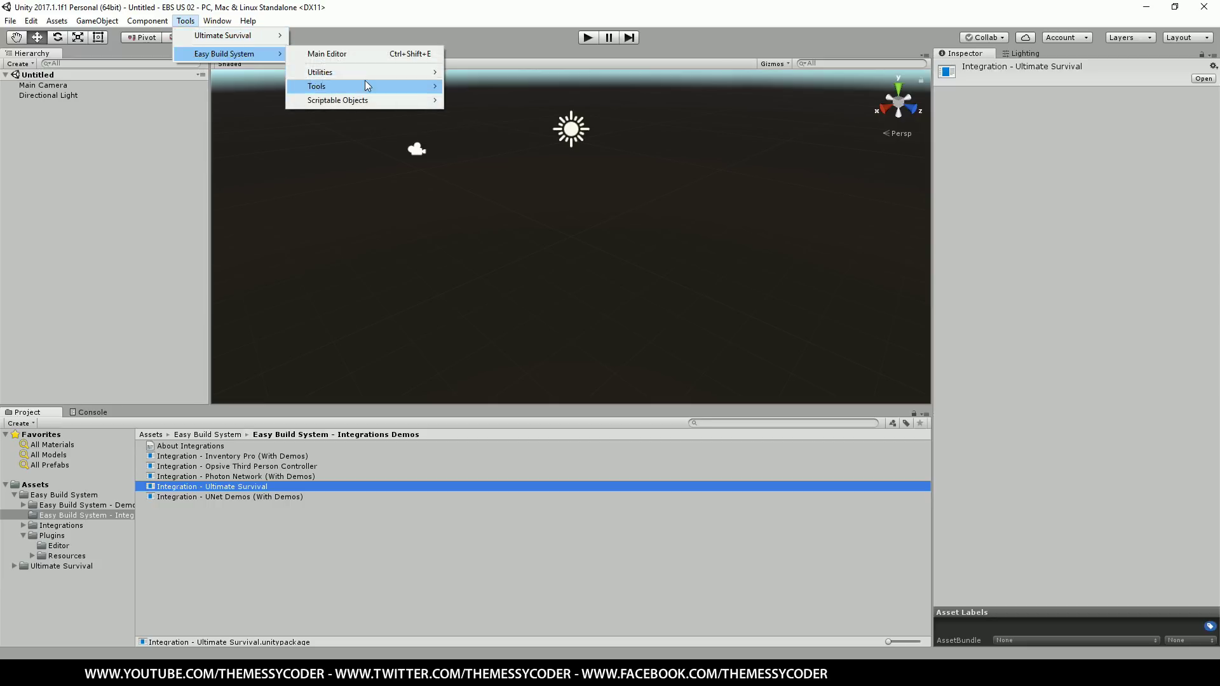
click(331, 53)
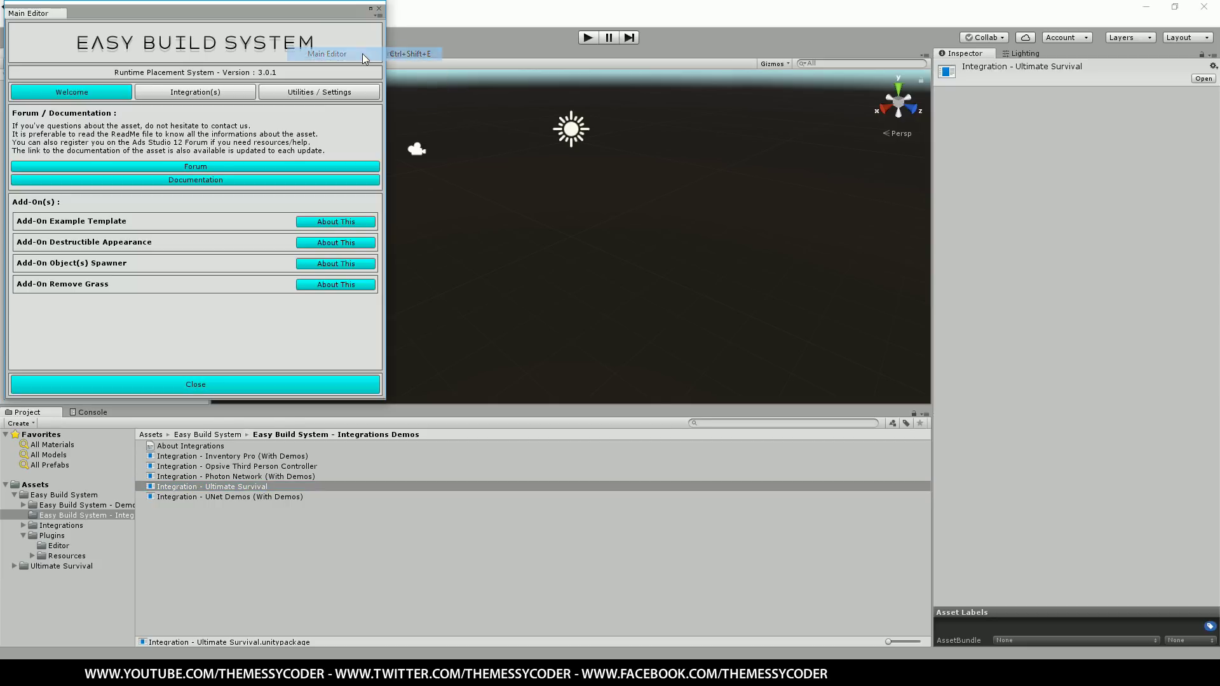
click(203, 93)
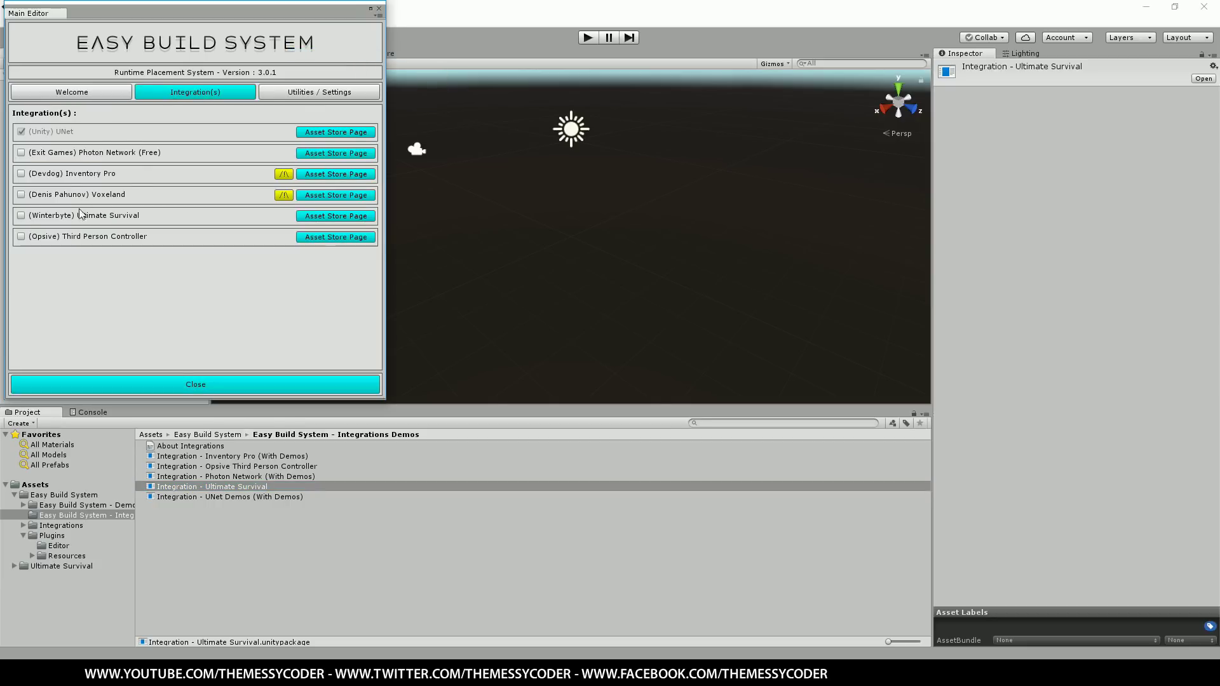
click(20, 217)
click(198, 384)
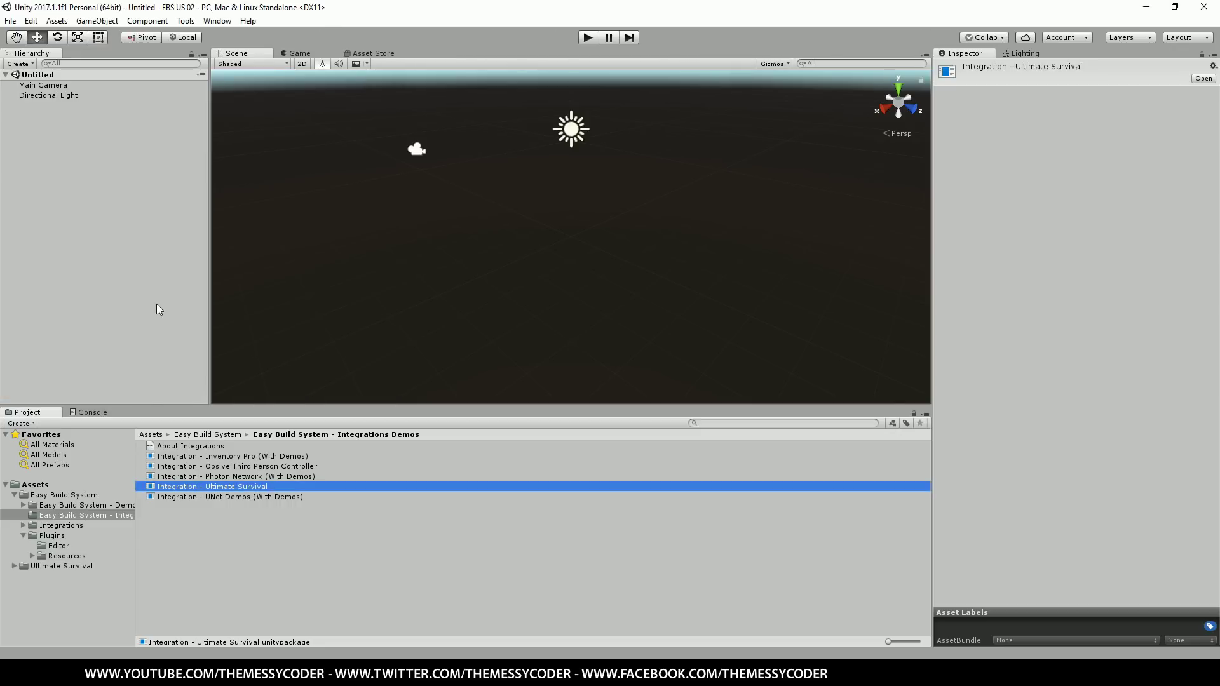
Step: Open the Forest scene from the Ultimate Survival Scenes folder
click(53, 567)
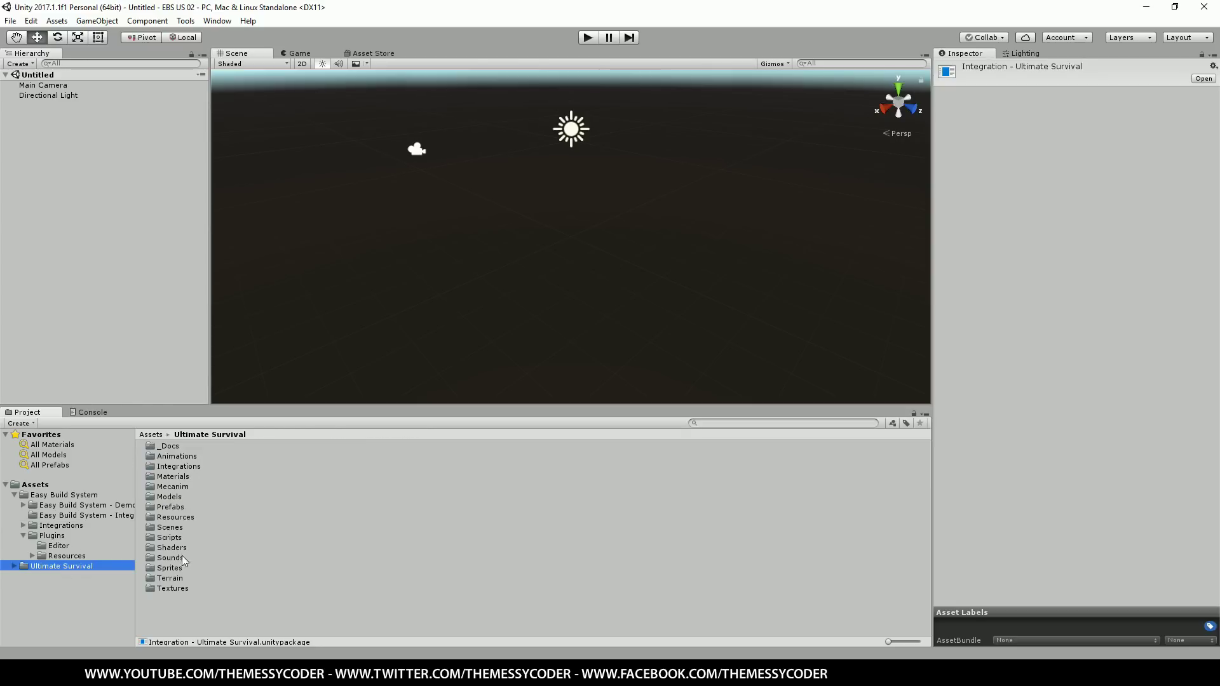
click(166, 529)
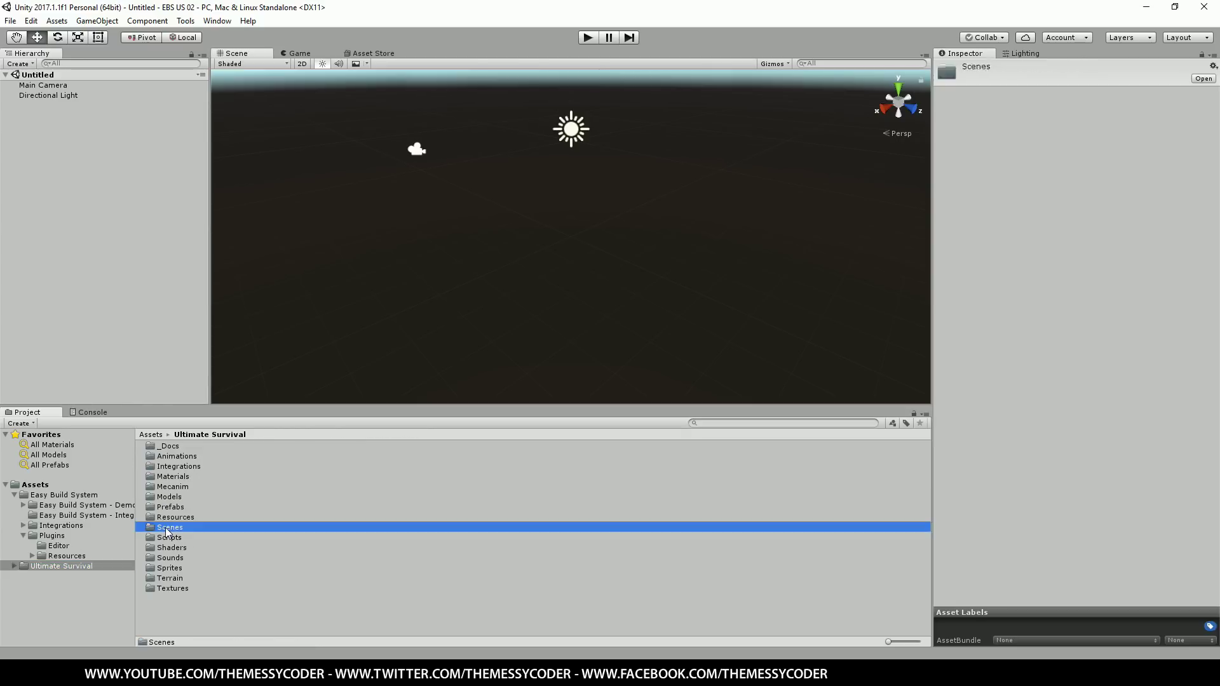
double_click(168, 530)
click(161, 456)
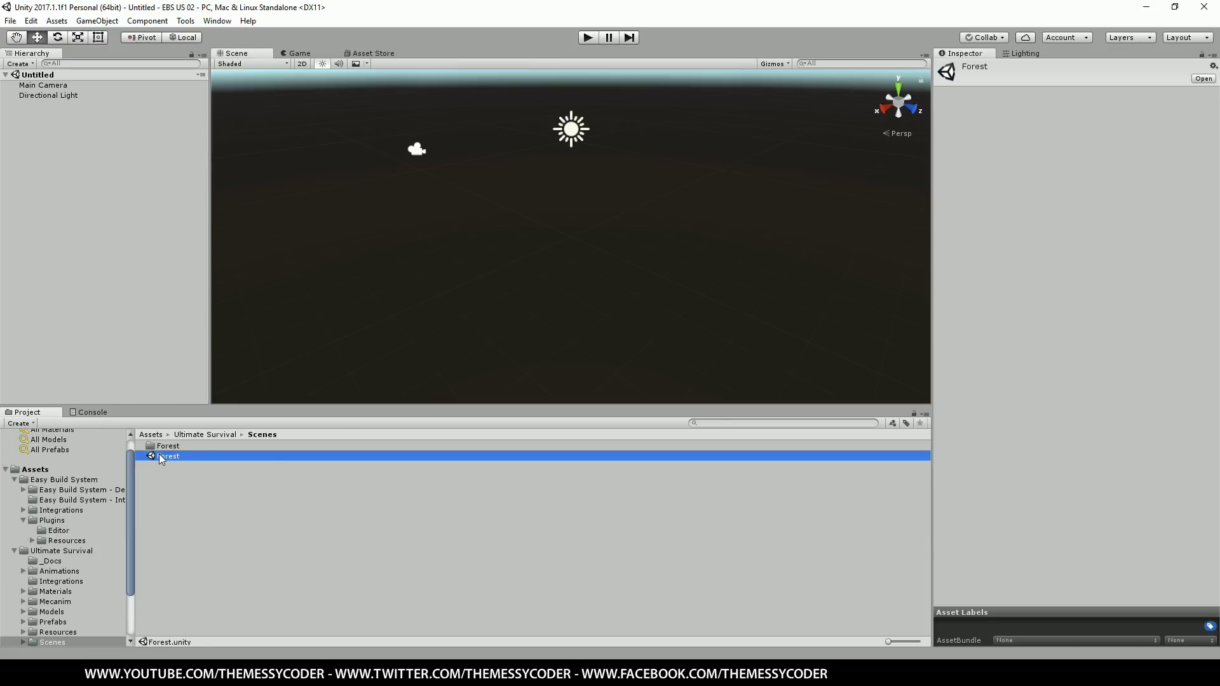
double_click(161, 457)
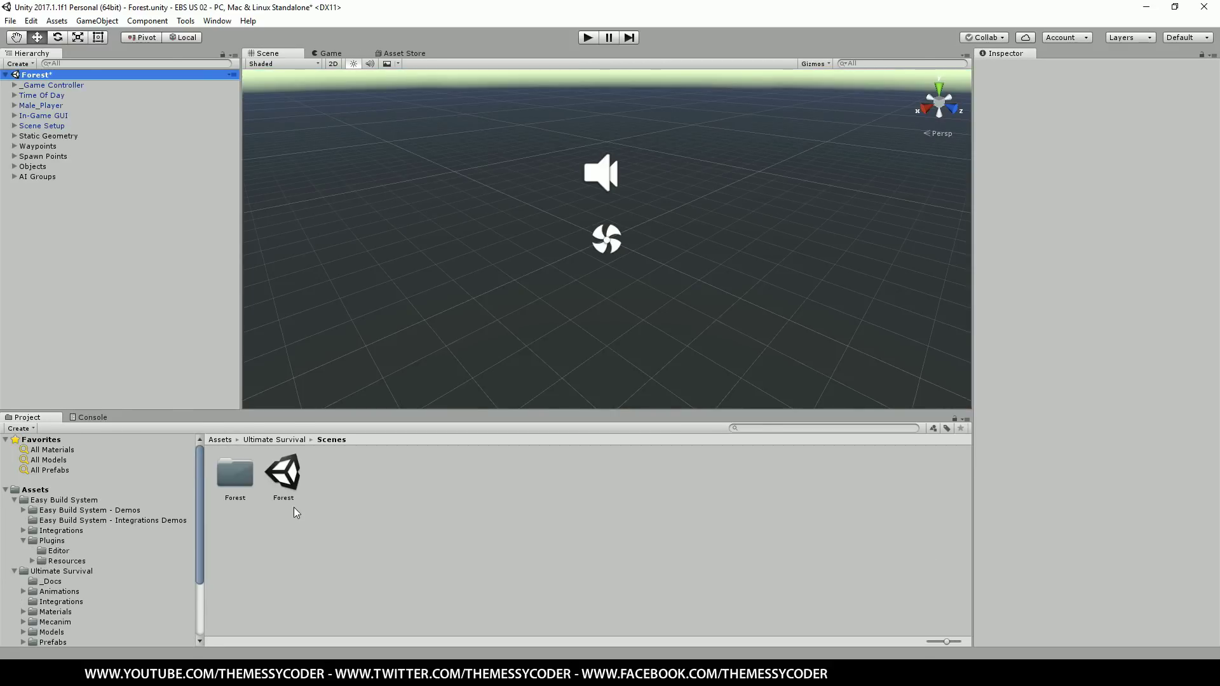
Step: Run Easy Build System Utilities > Quick Start and view its messages in the Console
click(185, 20)
mouse_move(231, 59)
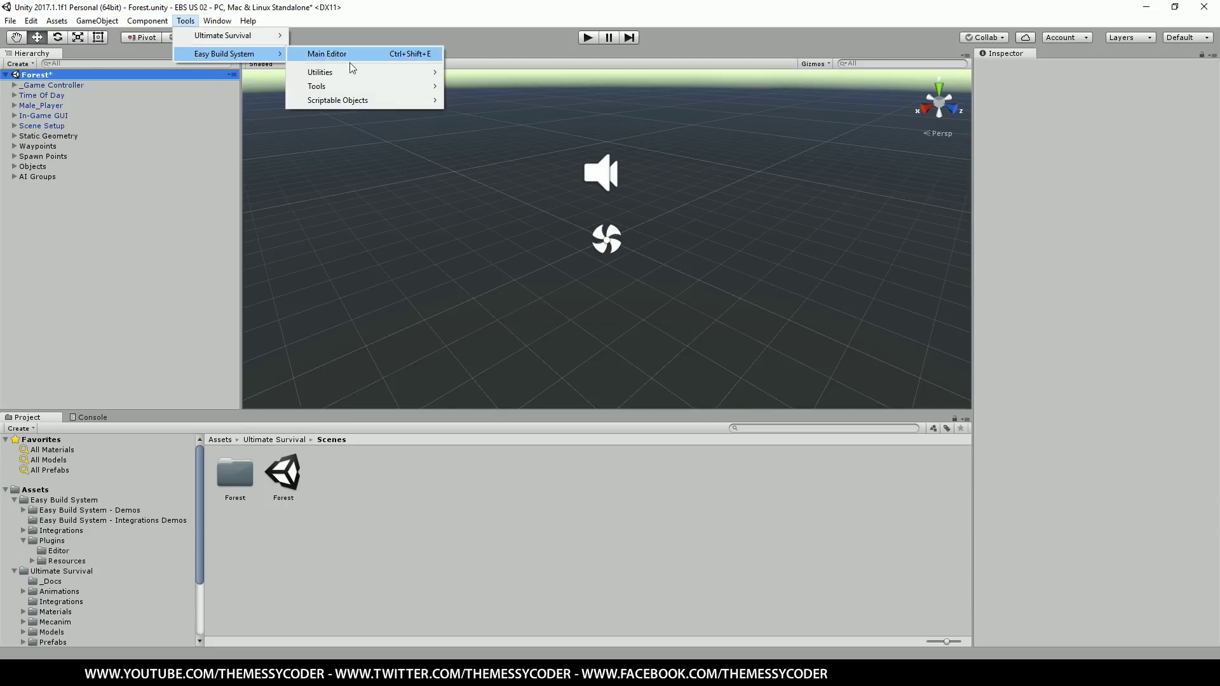
mouse_move(380, 75)
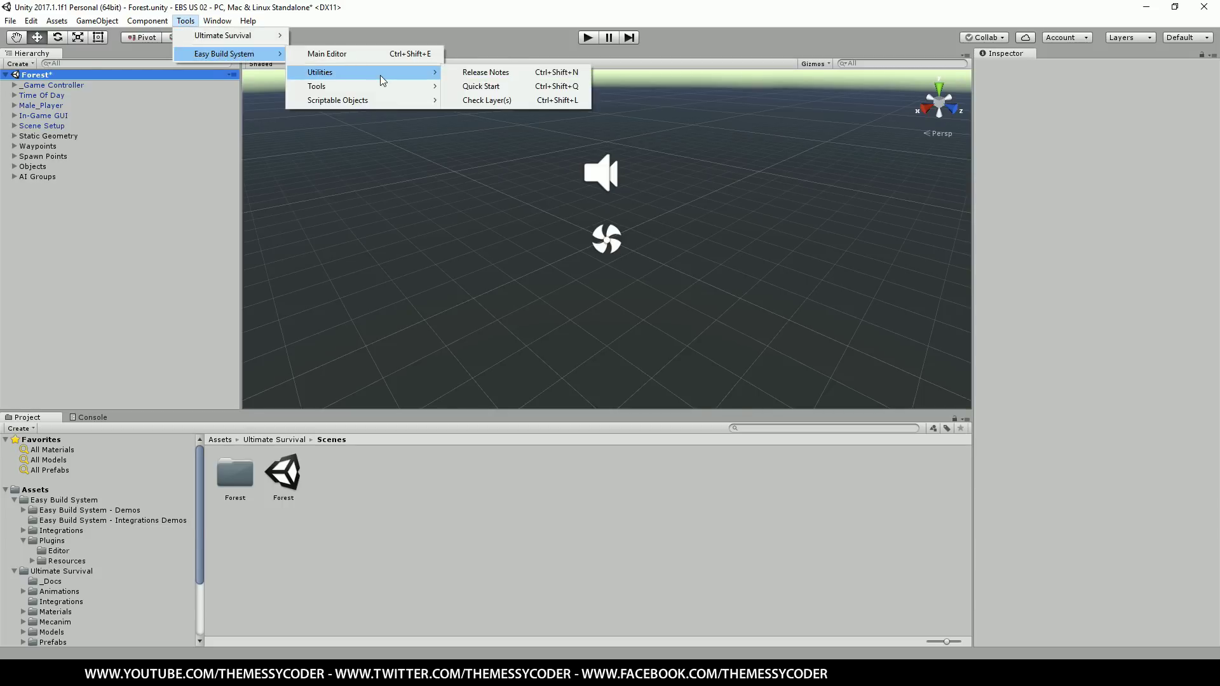
click(510, 88)
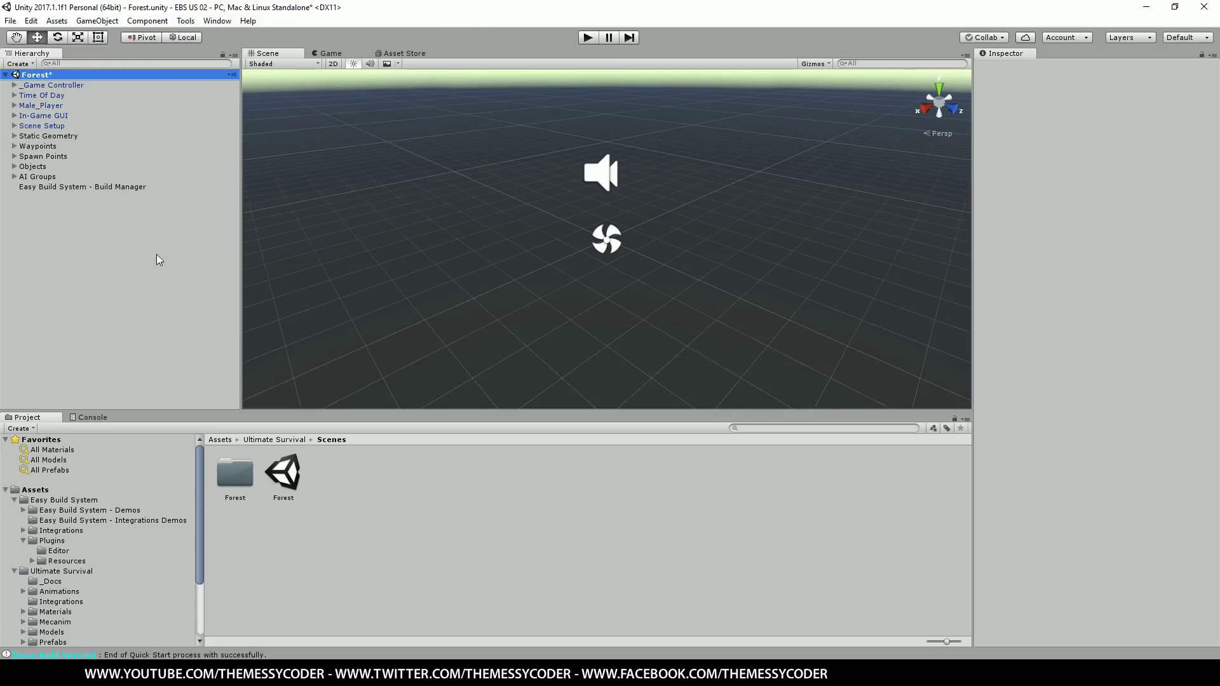
click(89, 419)
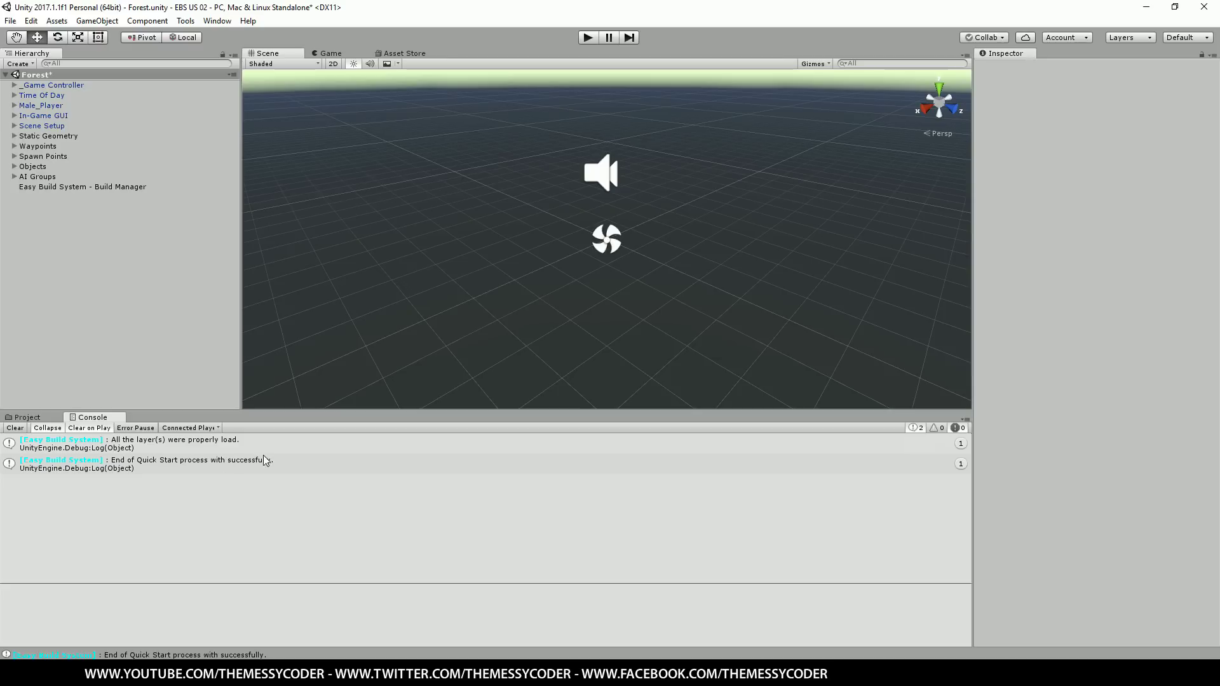
Step: Select the Build Manager and run Check Layer(s), leaving its tag Untagged
click(106, 186)
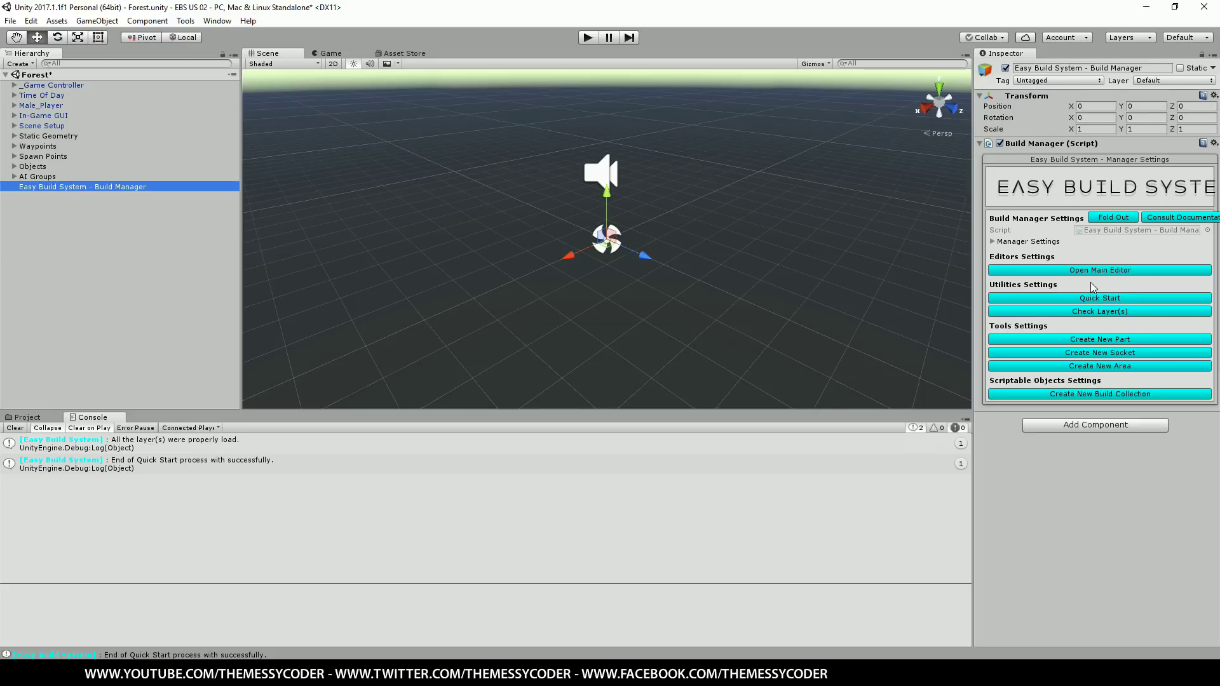
click(1100, 310)
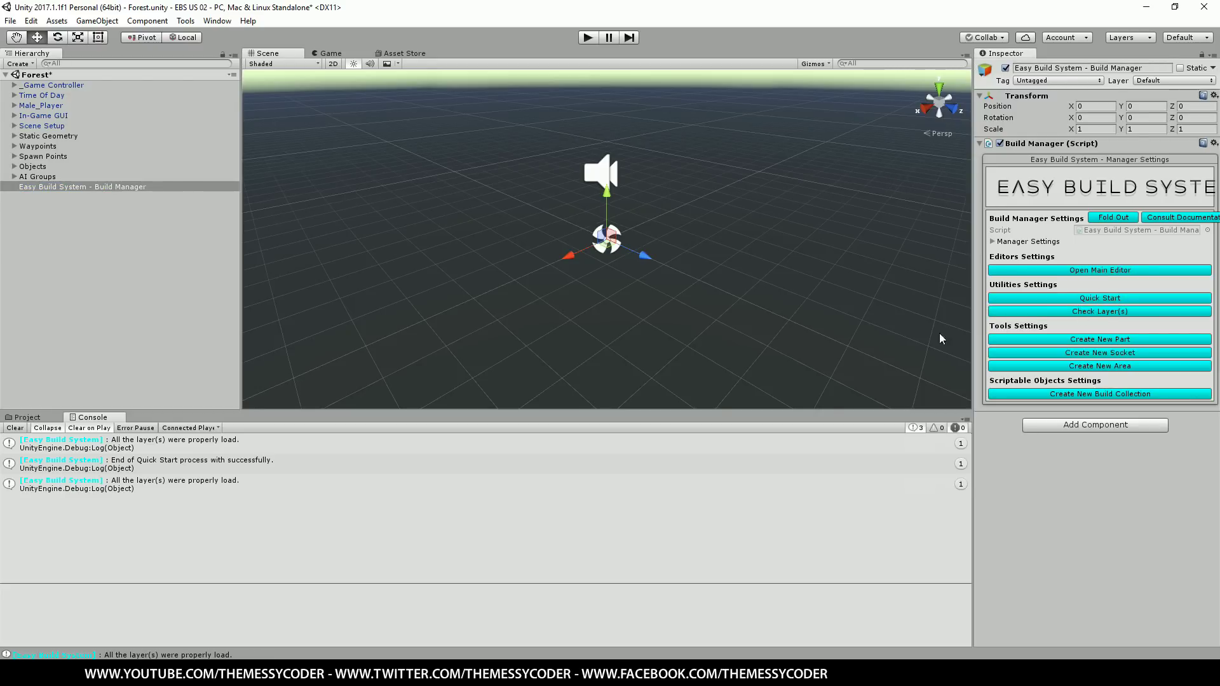
click(1030, 80)
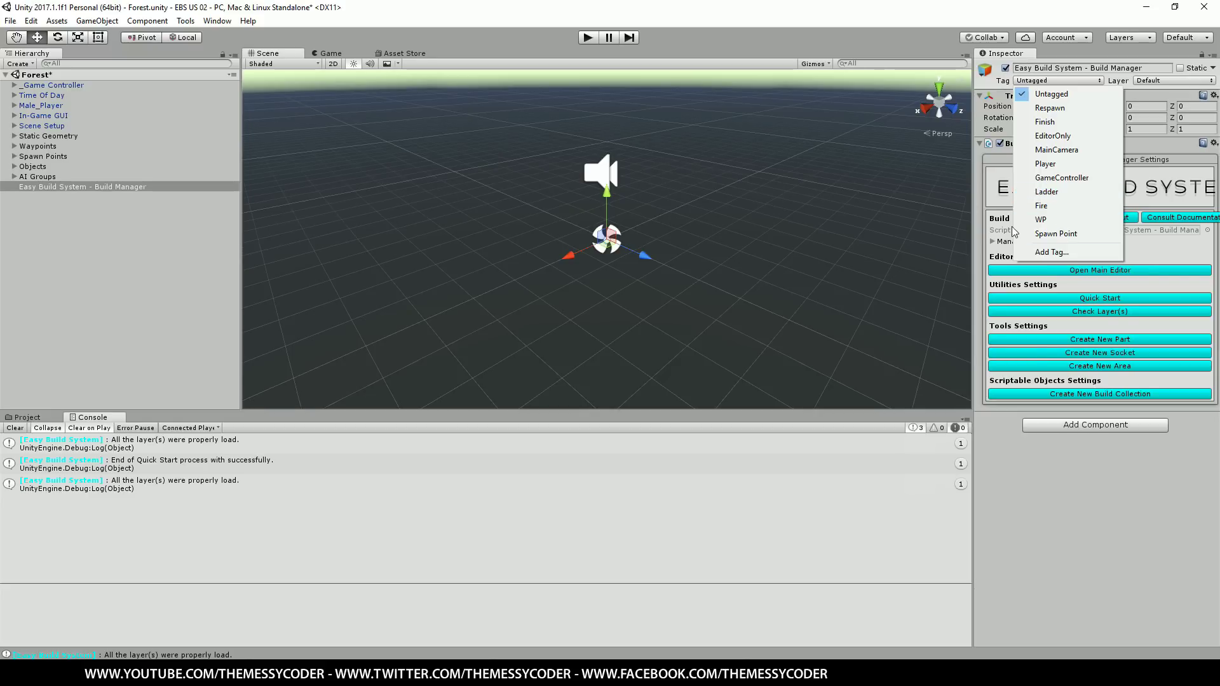
click(1049, 473)
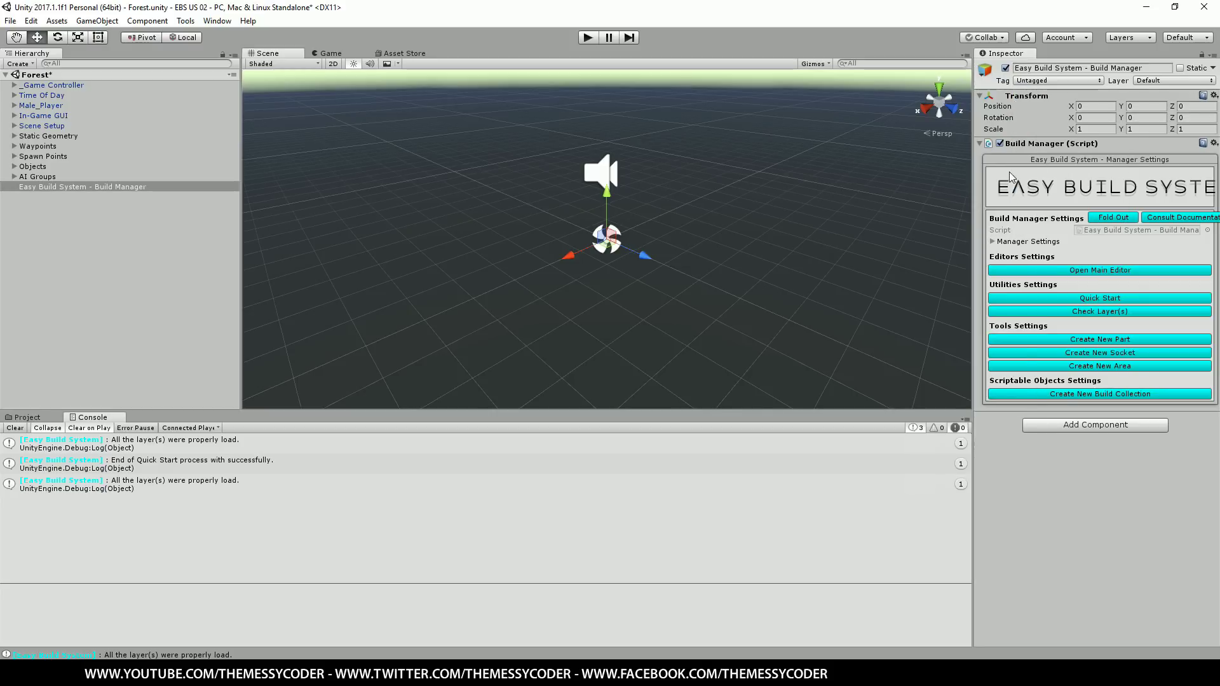
Step: Enable Use Terrain and set Build Collection to '(Ultimate Survival) Build Collection'
click(994, 243)
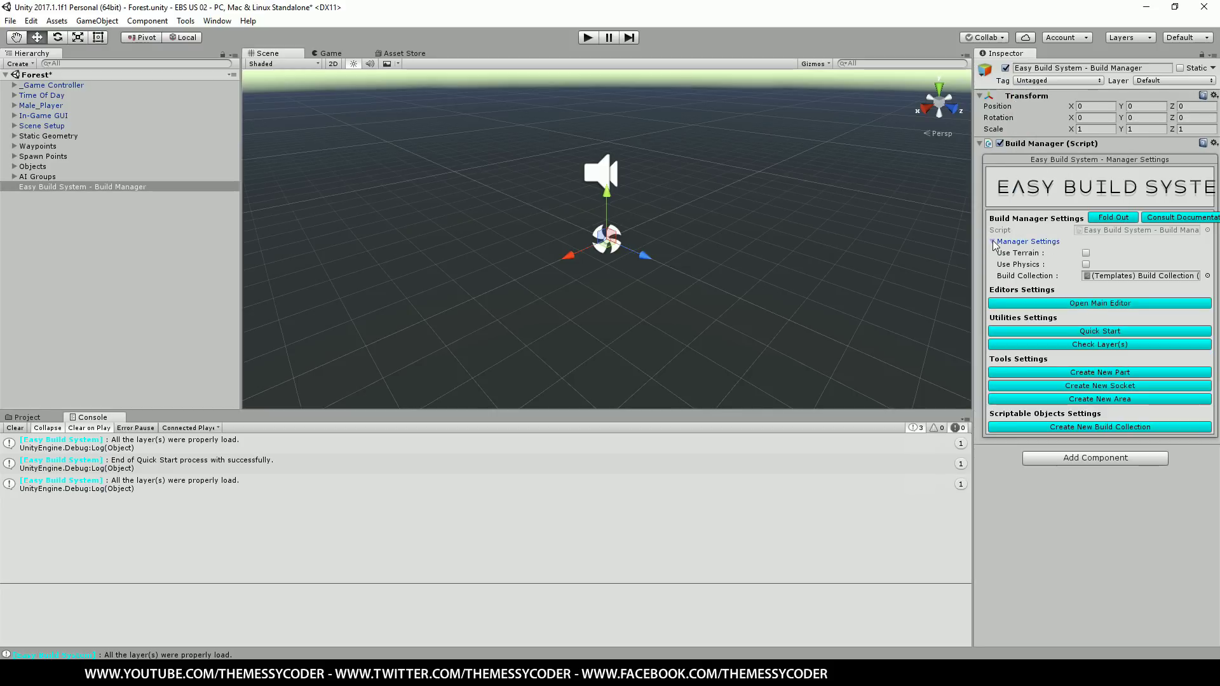
click(1086, 254)
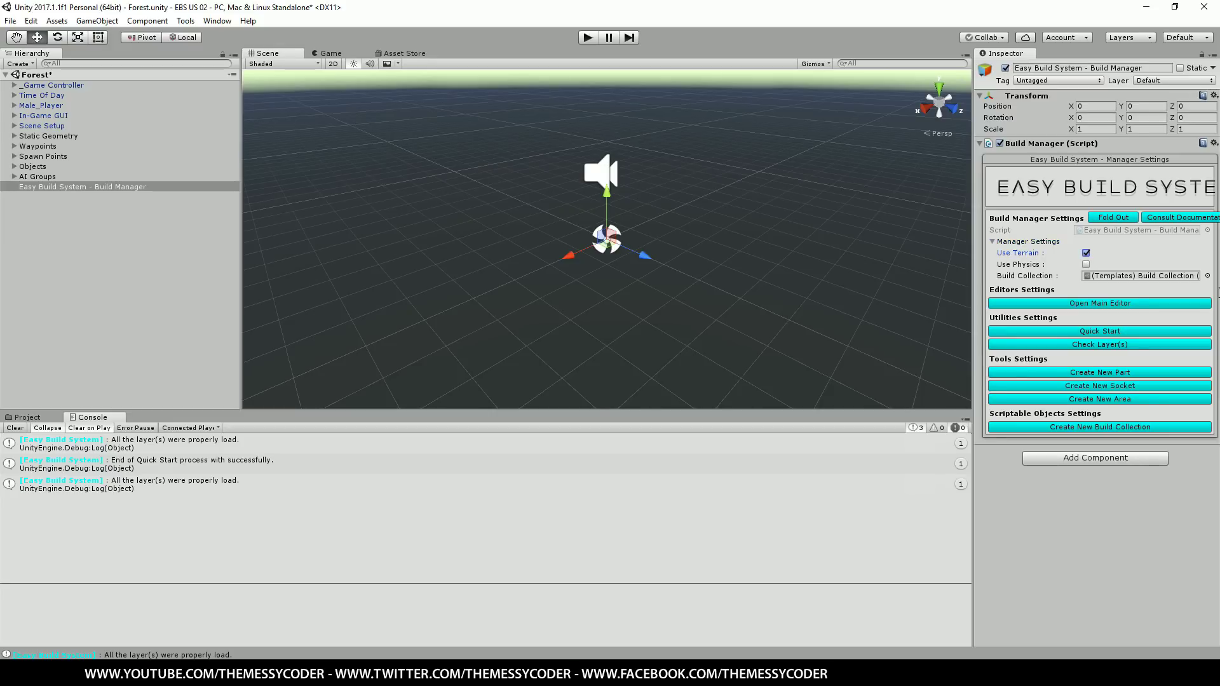
click(1208, 277)
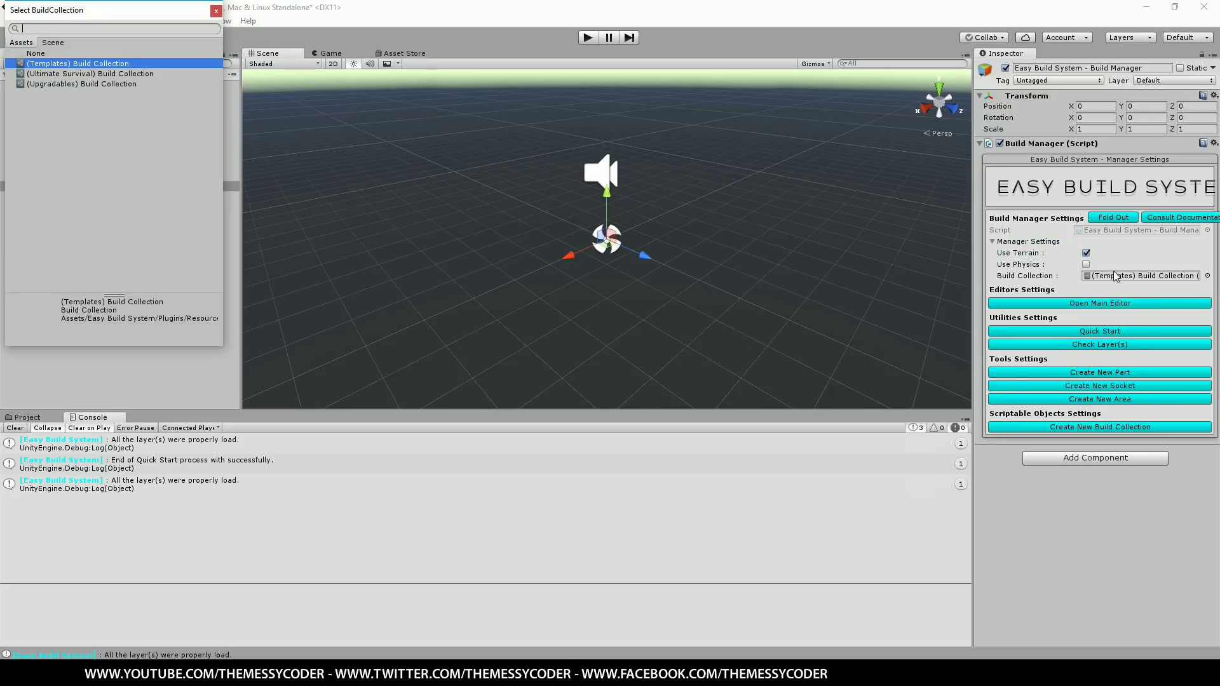
click(40, 75)
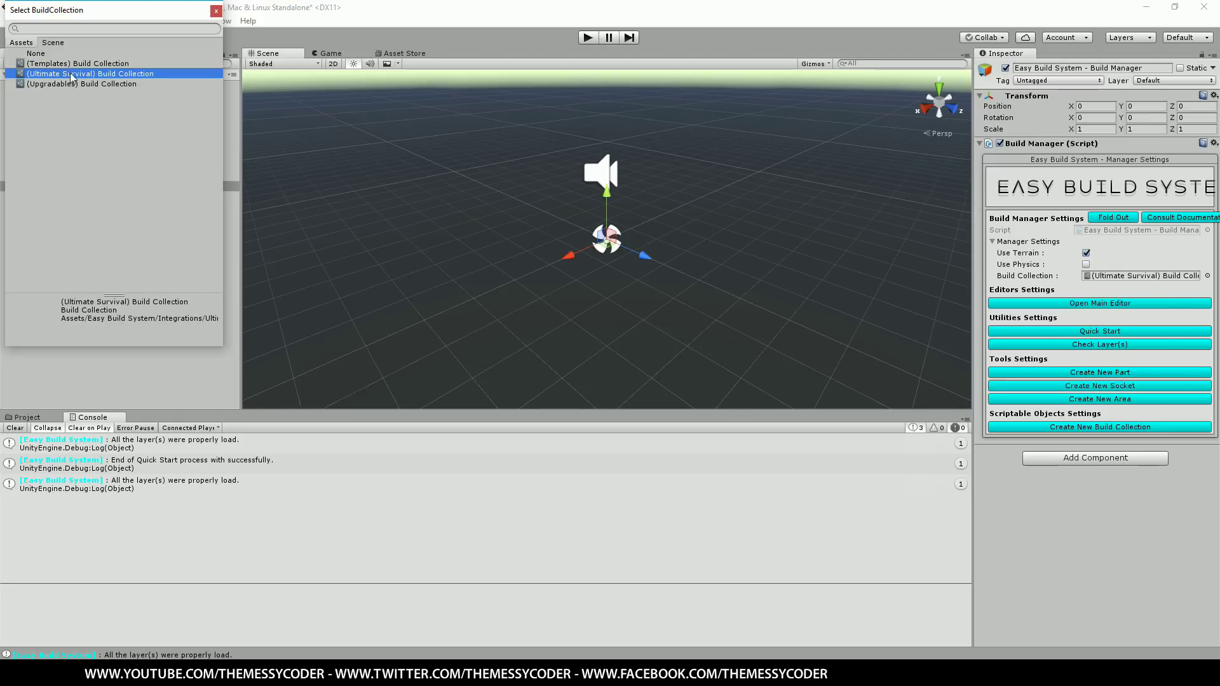
double_click(121, 77)
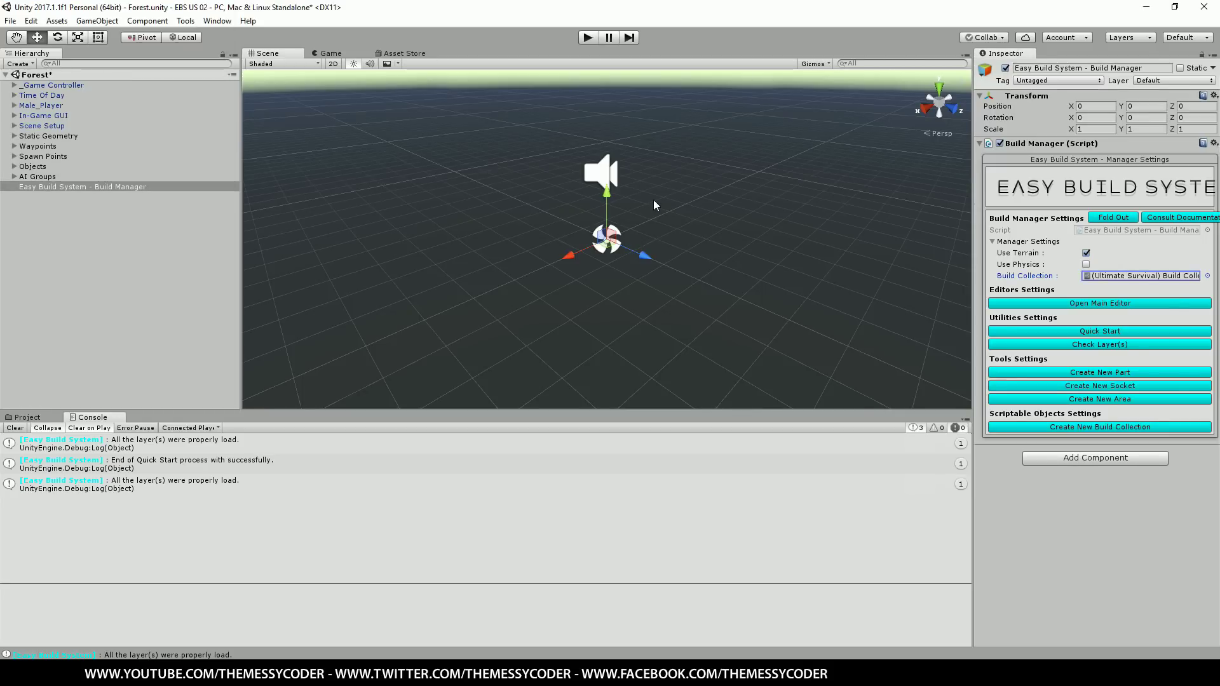
Step: Deactivate In-Game GUI > Canvas > 1-Windows > 10-Building Menu, then return to the Project view
click(15, 116)
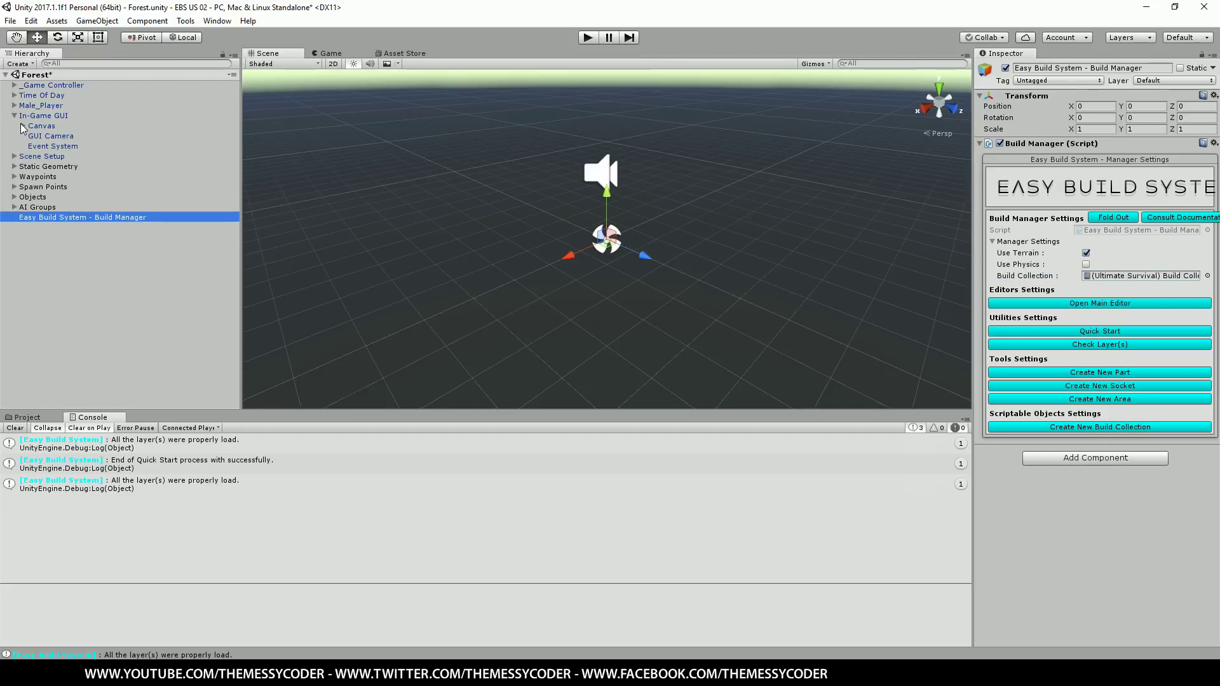
click(23, 126)
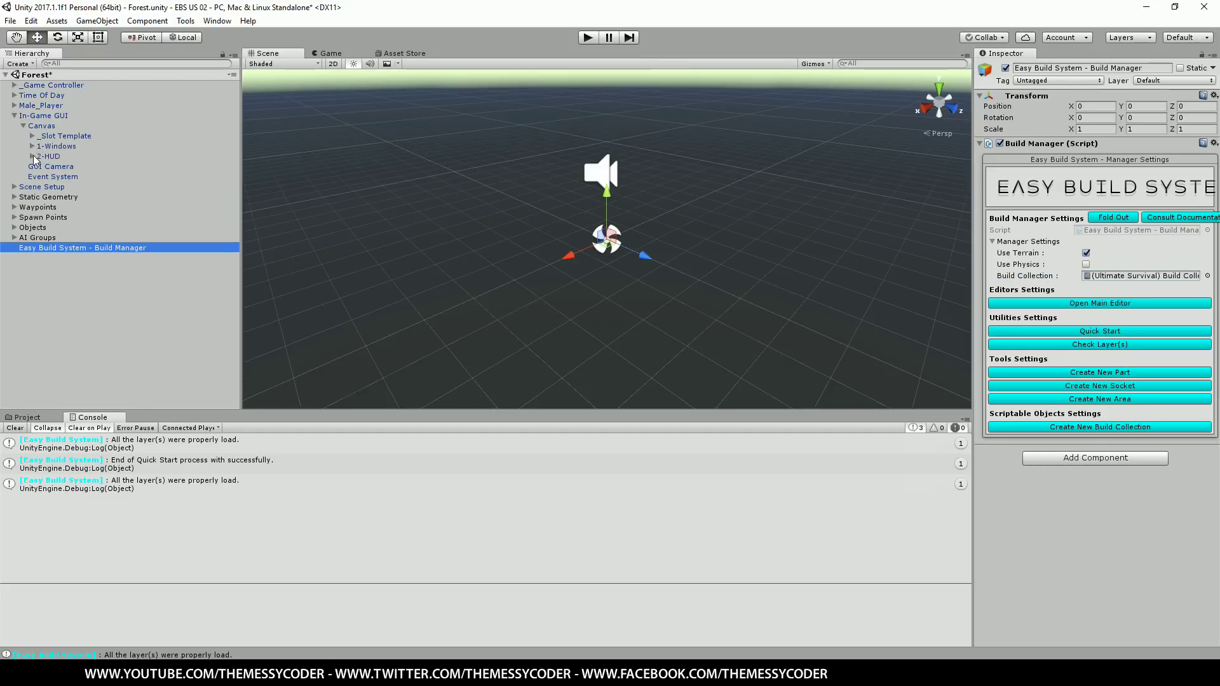
click(32, 146)
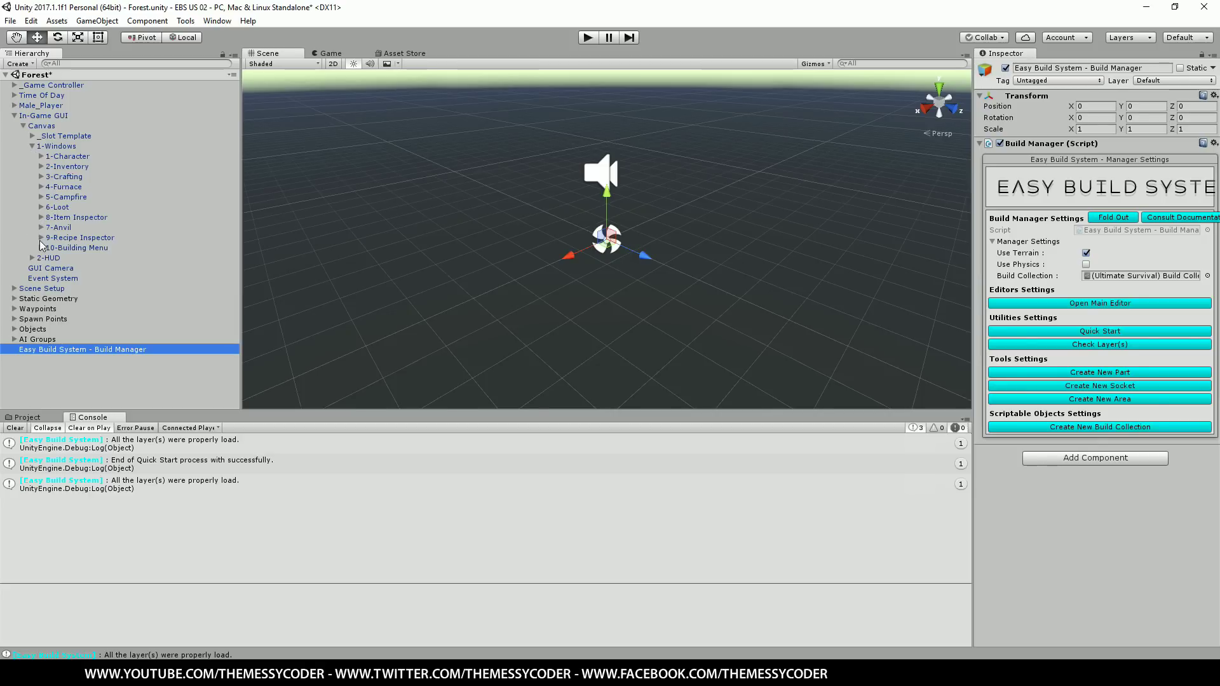
click(77, 248)
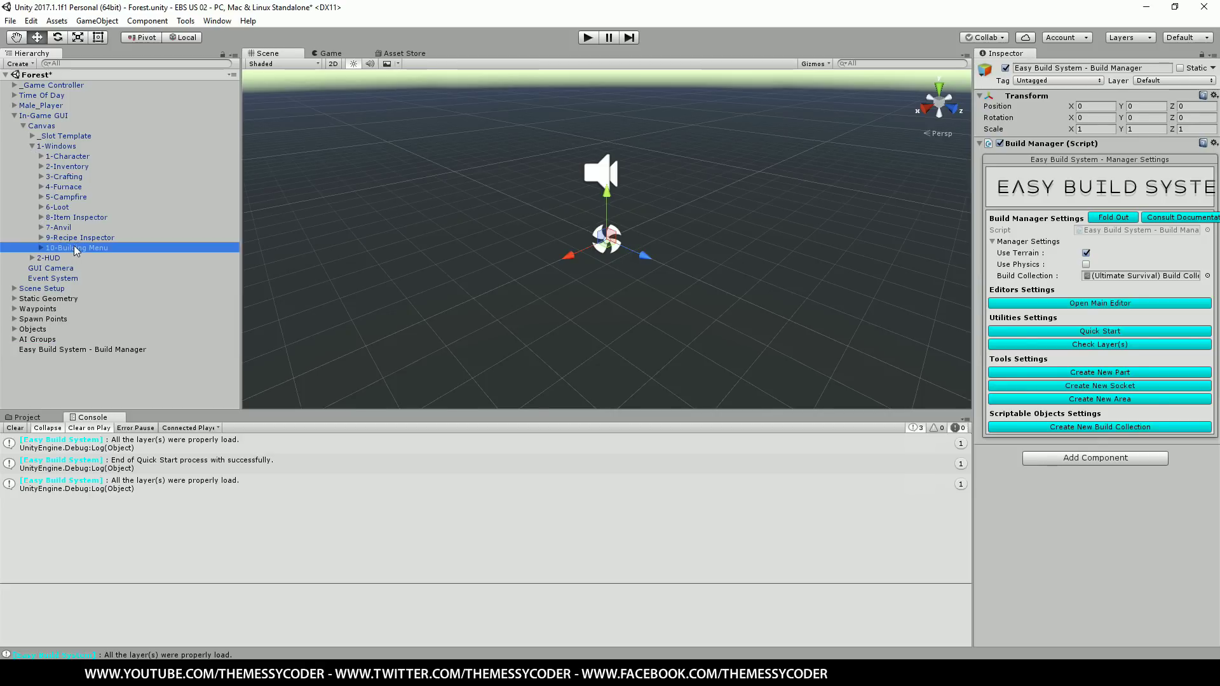
click(1006, 68)
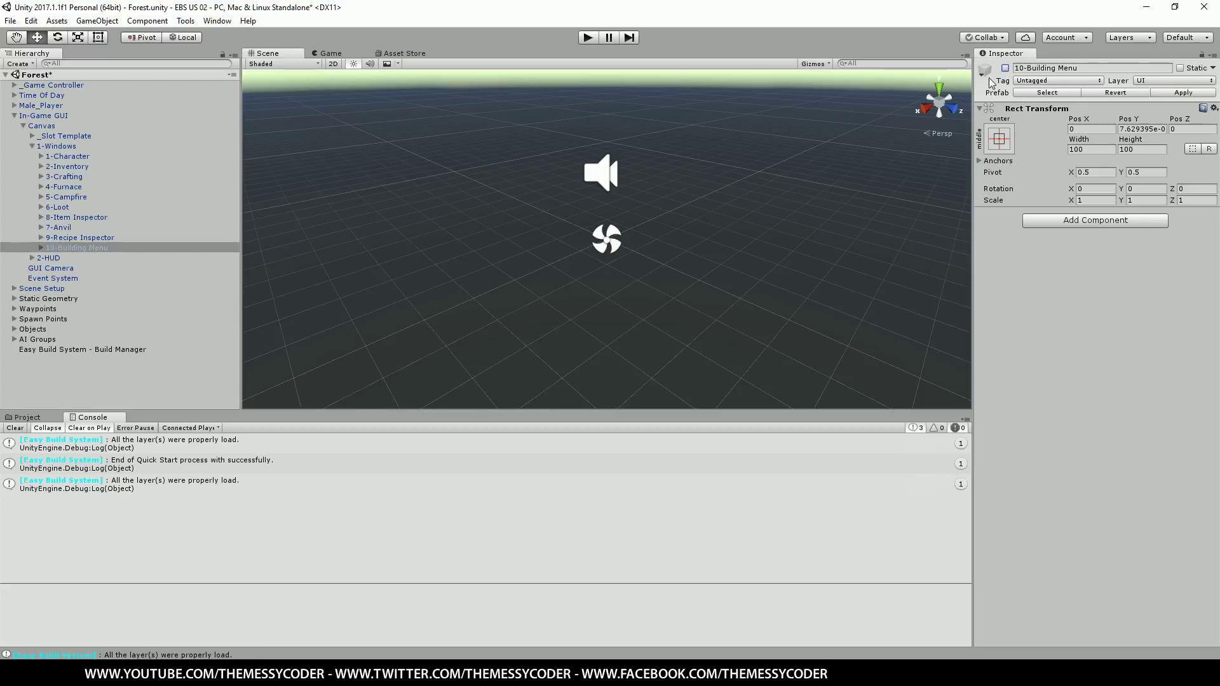
click(26, 416)
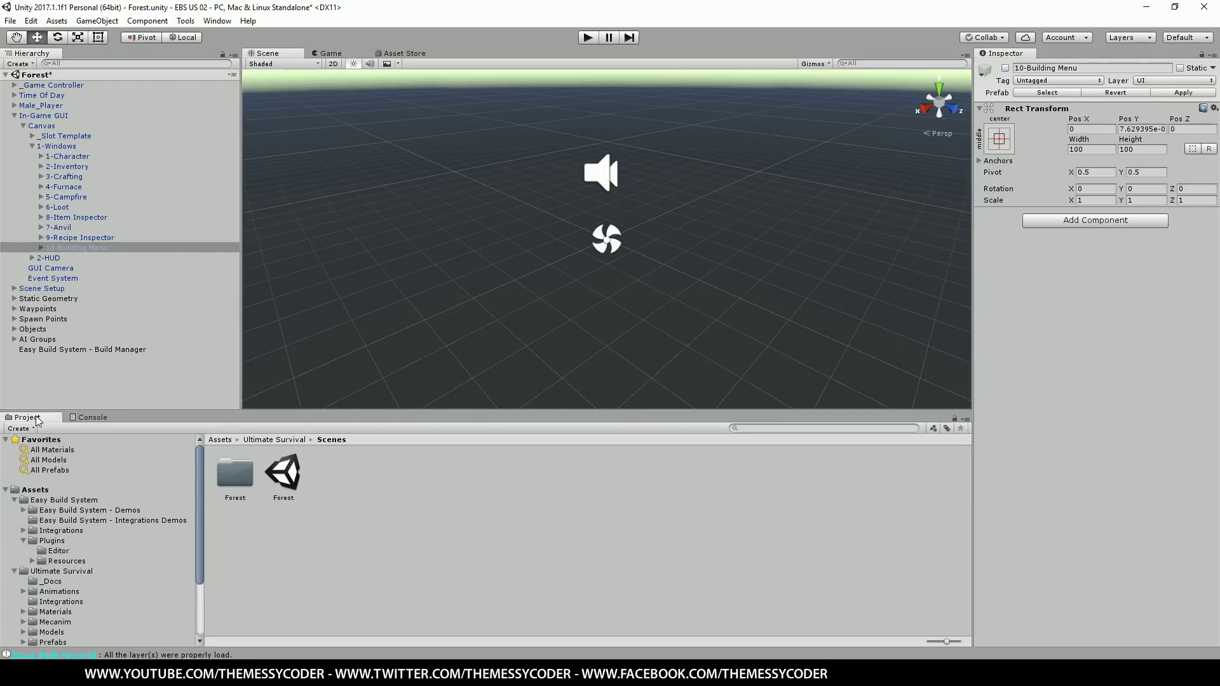
Step: Drag the Easy Build System - Building Menu prefab from Integrations > Ultimate Survival > Prefabs under 1-Windows
click(24, 530)
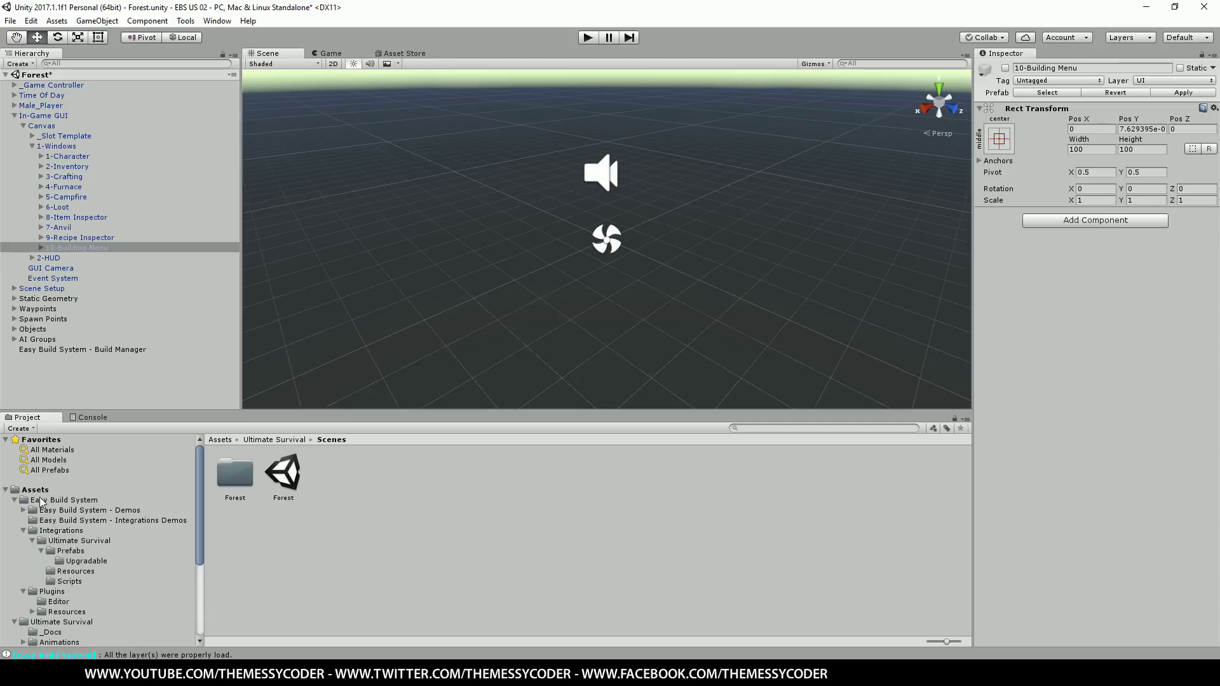
click(75, 541)
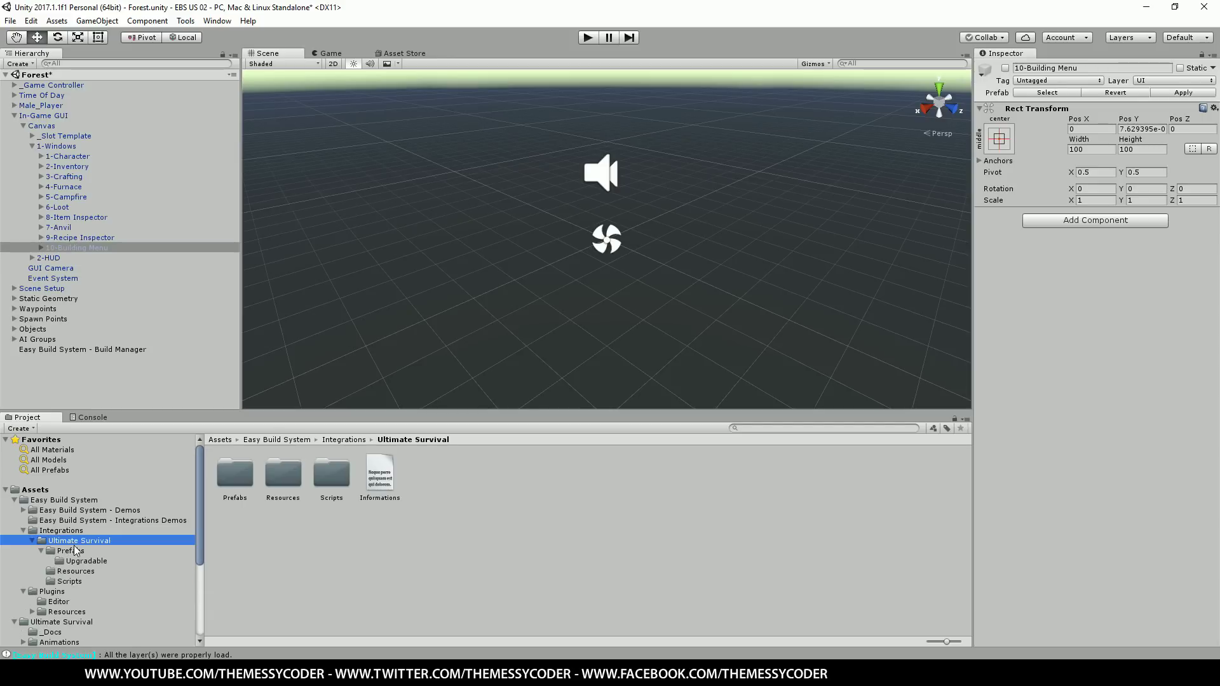
click(73, 551)
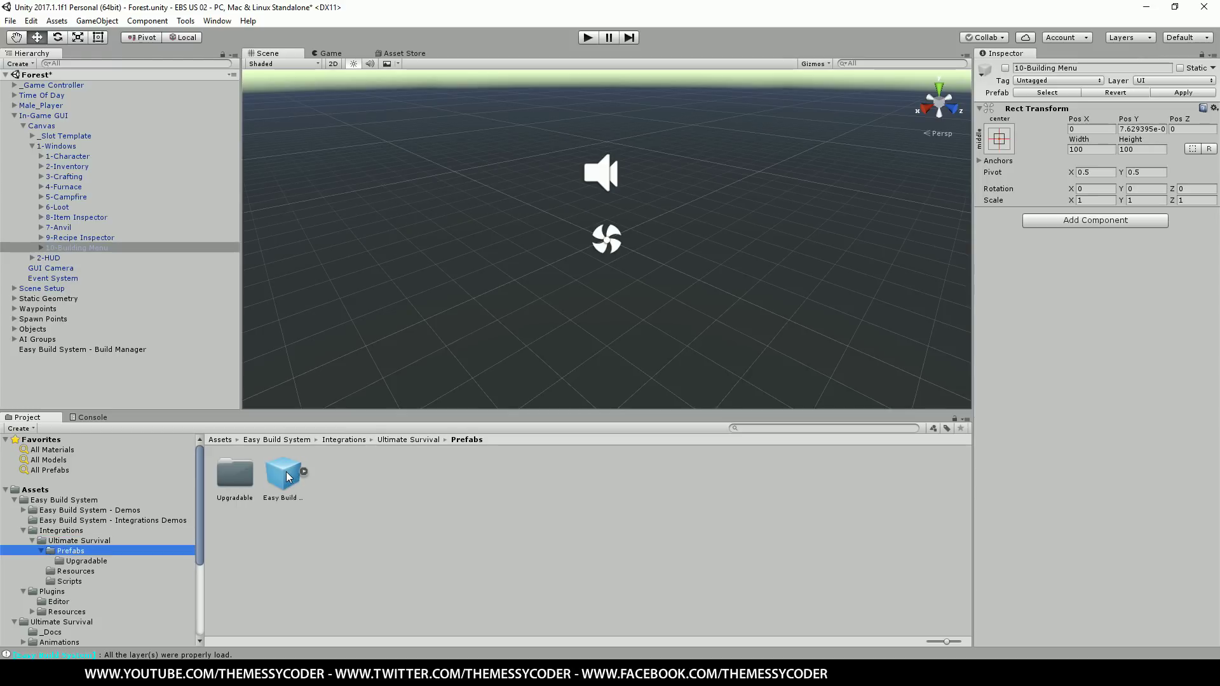
drag(286, 476, 72, 256)
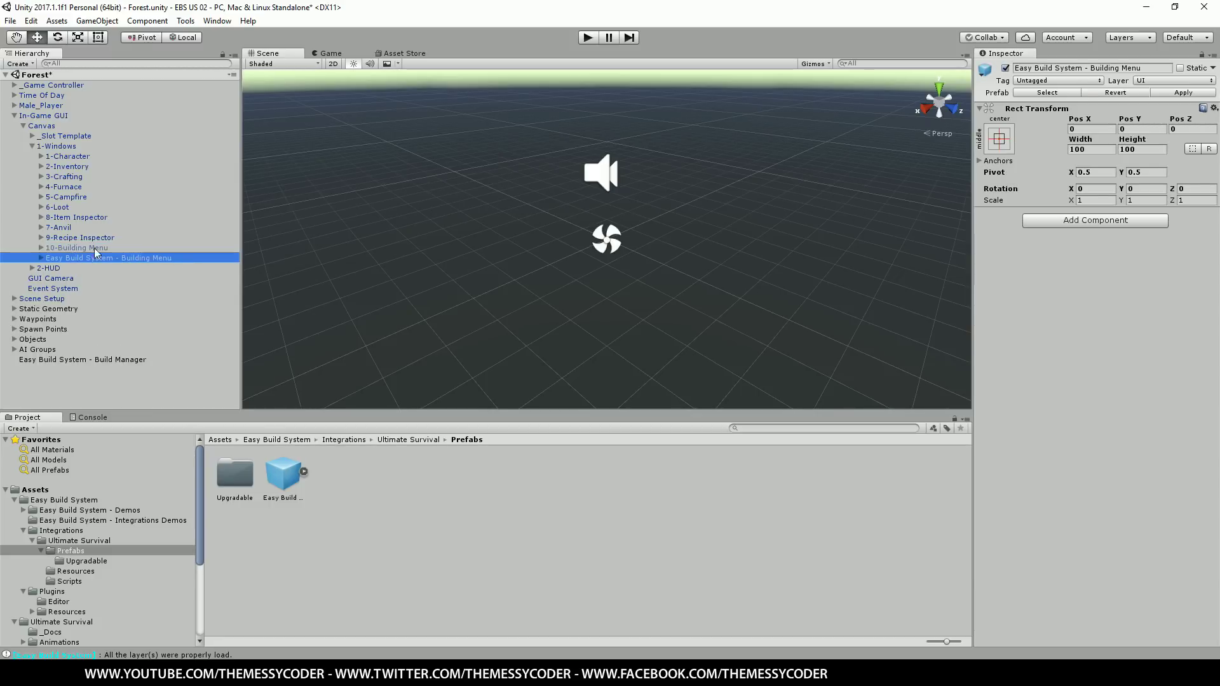
Step: Select Male_Player's World Camera, expand its Base Builder Example, and widen the Inspector
click(14, 106)
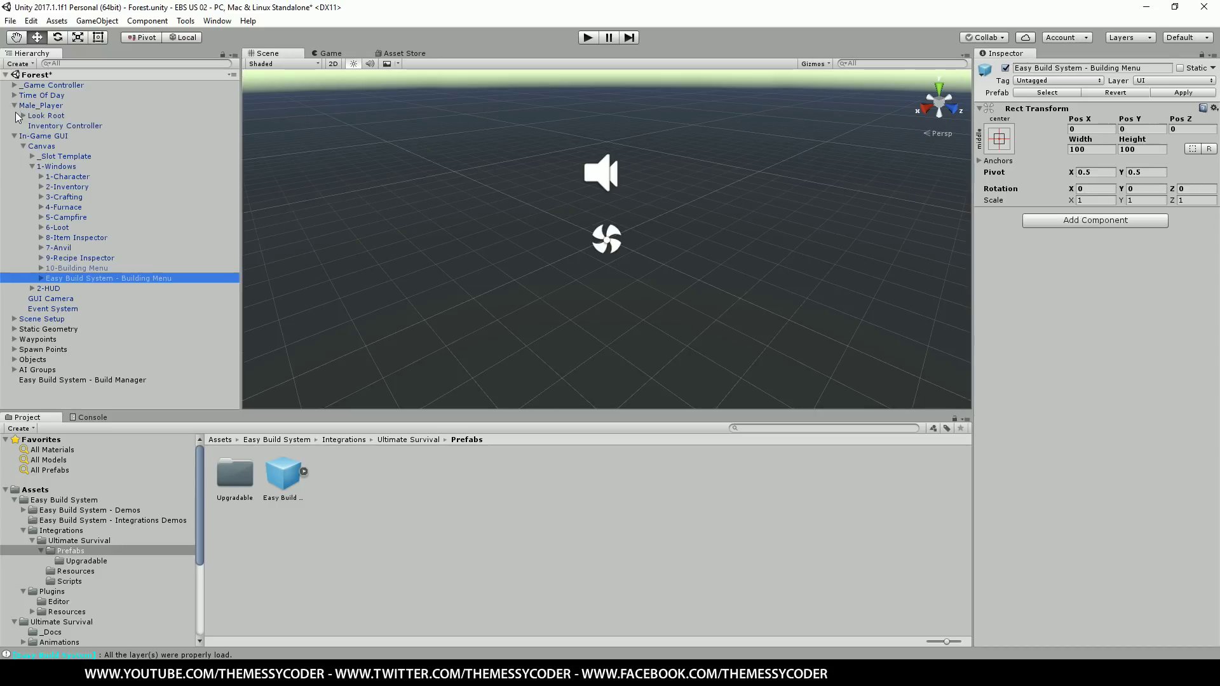
click(22, 116)
click(33, 136)
click(65, 147)
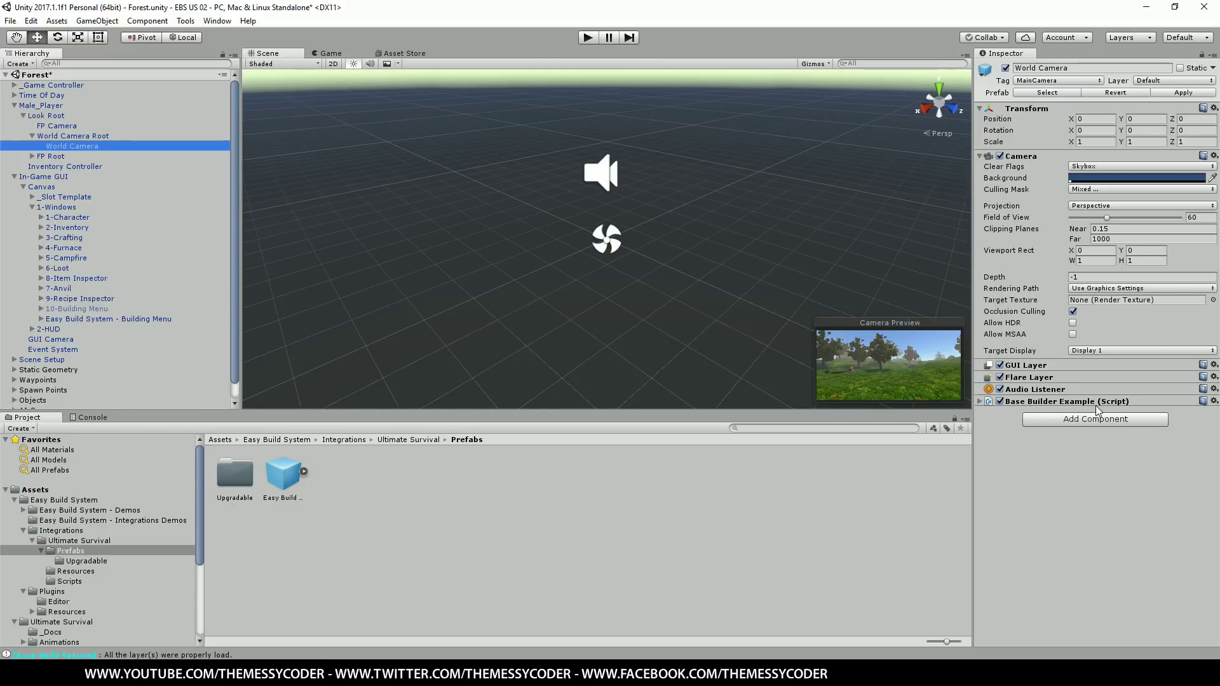
click(1000, 401)
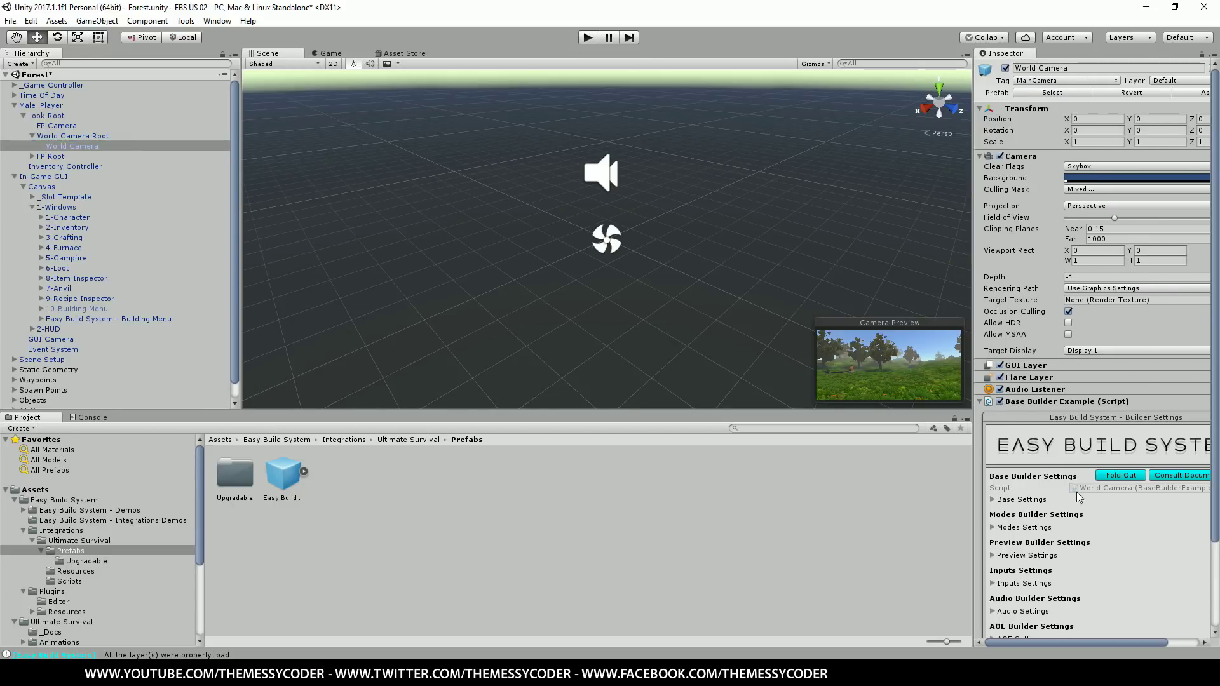
scroll(1078, 498, down, 3)
scroll(1078, 498, down, 1)
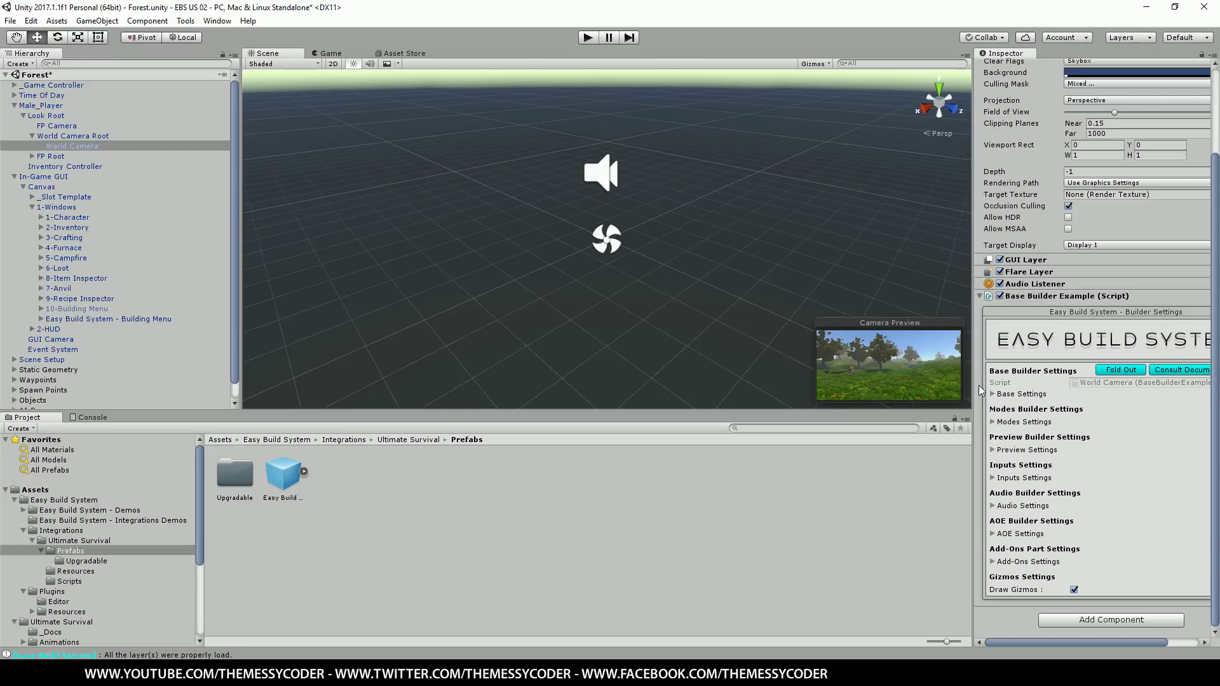
drag(978, 390, 903, 385)
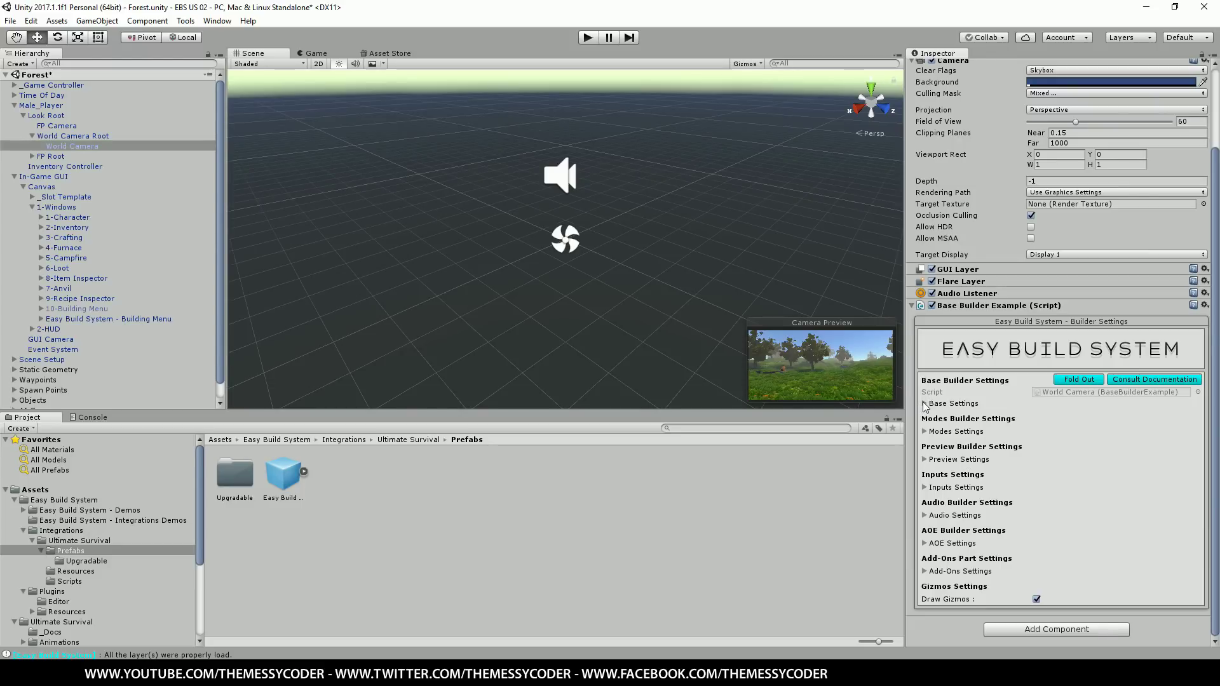
Step: Assign World Camera as the builder's Main Camera and turn off Use Creative Mode
click(924, 404)
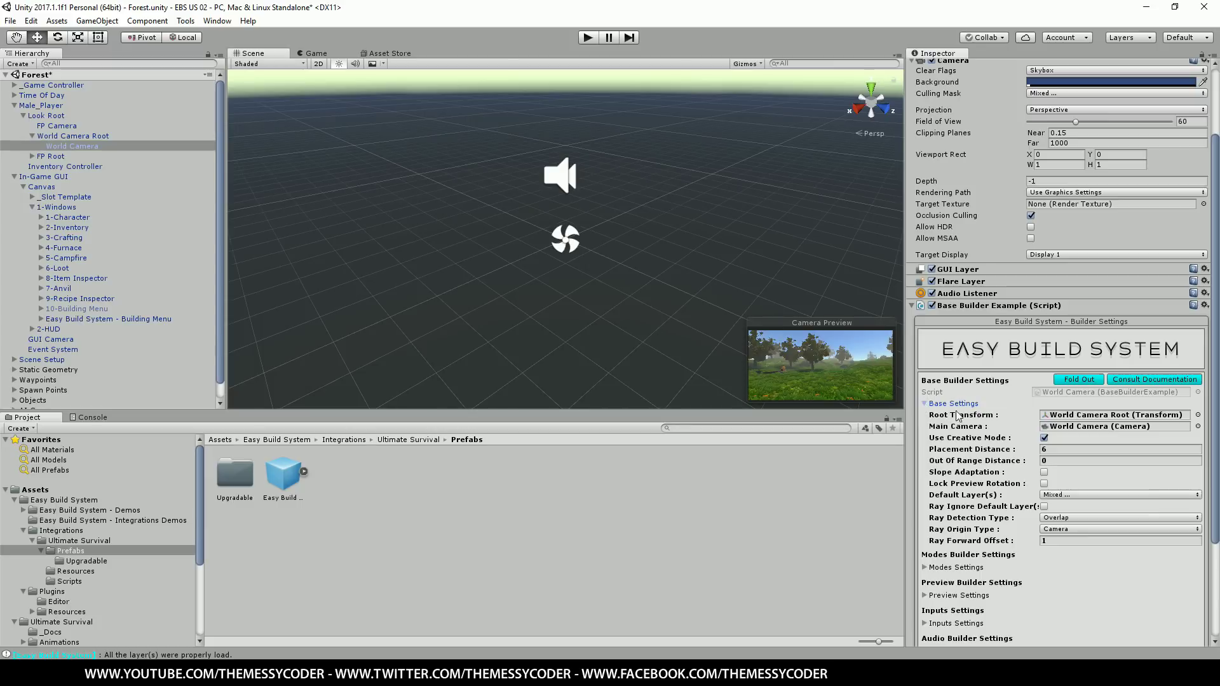
drag(72, 145, 1068, 417)
drag(56, 147, 1067, 432)
click(1044, 438)
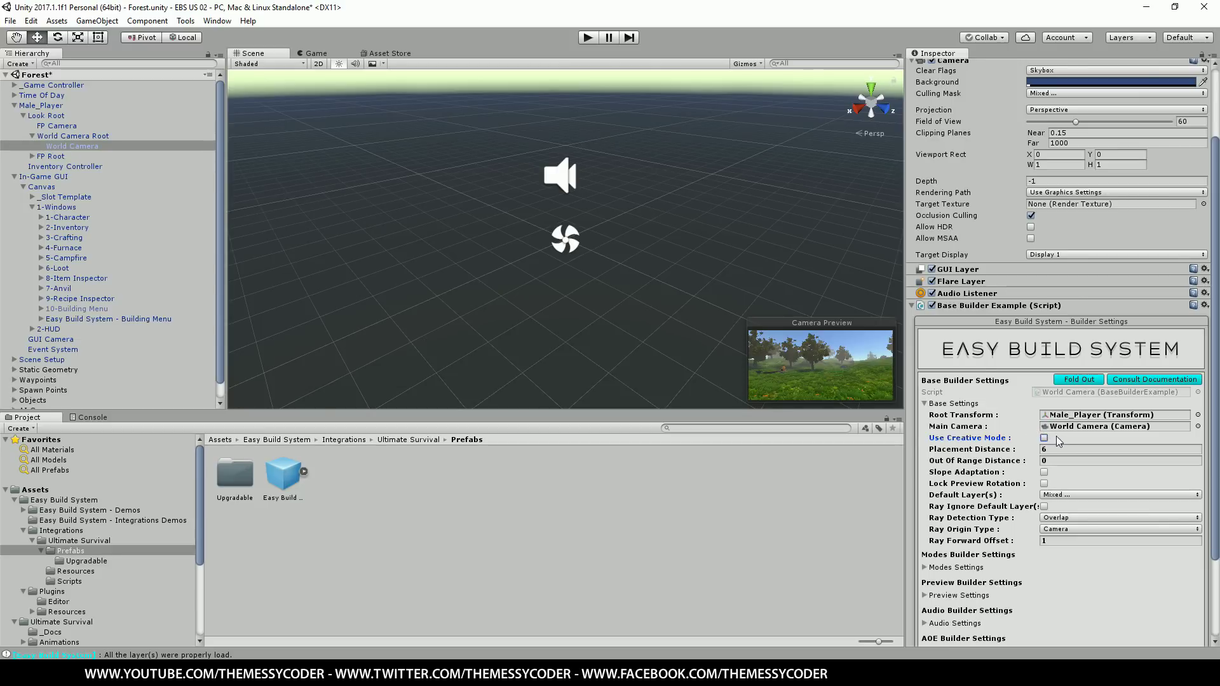
Step: Set the builder's Default Layer(s) mask to Default and Socket
click(1064, 500)
click(1061, 321)
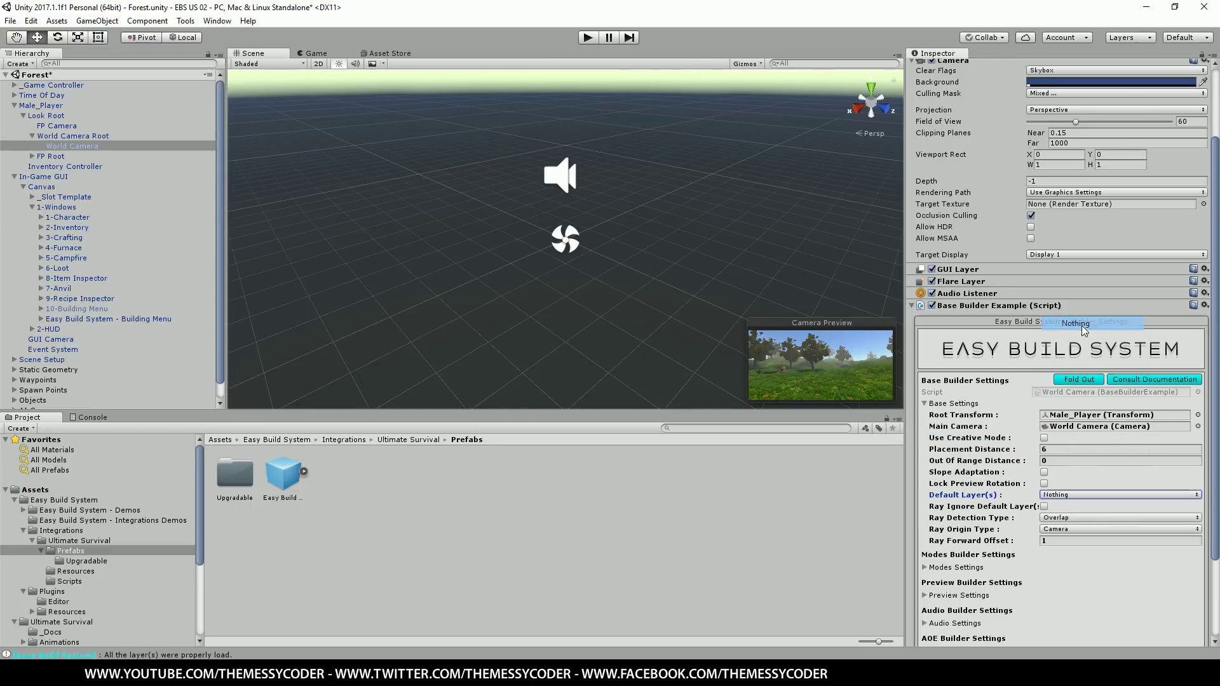
click(1078, 494)
click(1061, 349)
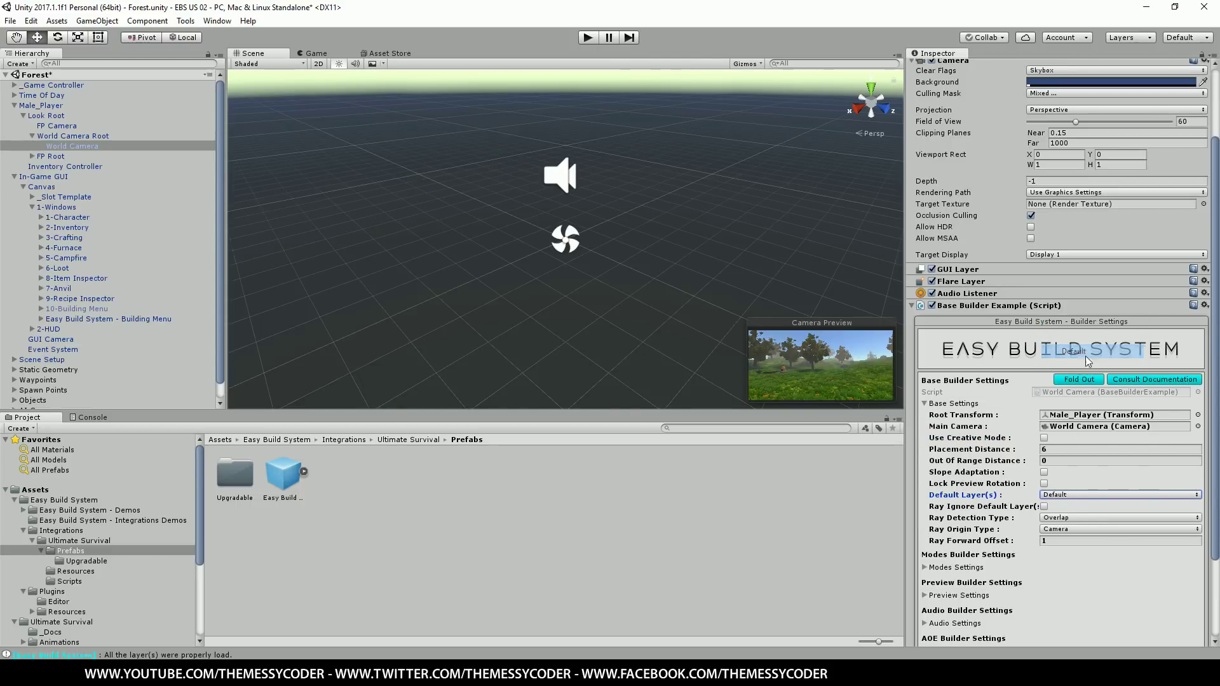
click(1088, 497)
click(1090, 494)
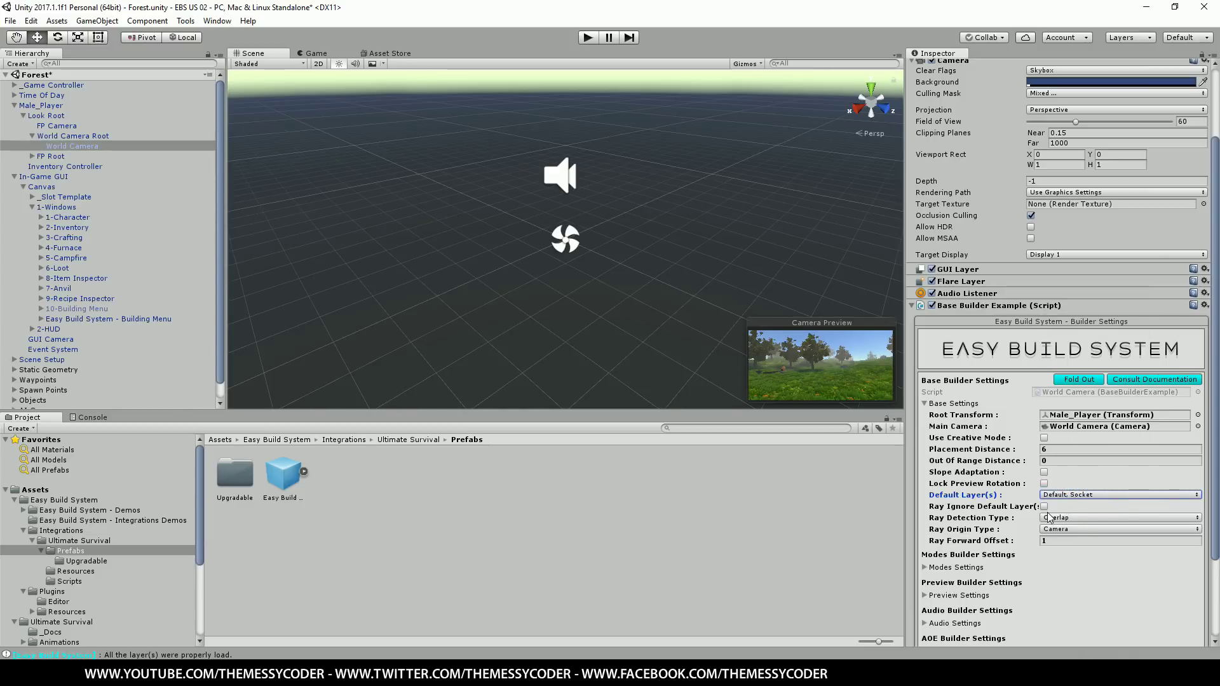
Step: Tick Reset Mode After Placement and Reset Mode After Destruction, then collapse Base Builder Example
click(927, 567)
scroll(959, 562, down, 3)
click(1043, 514)
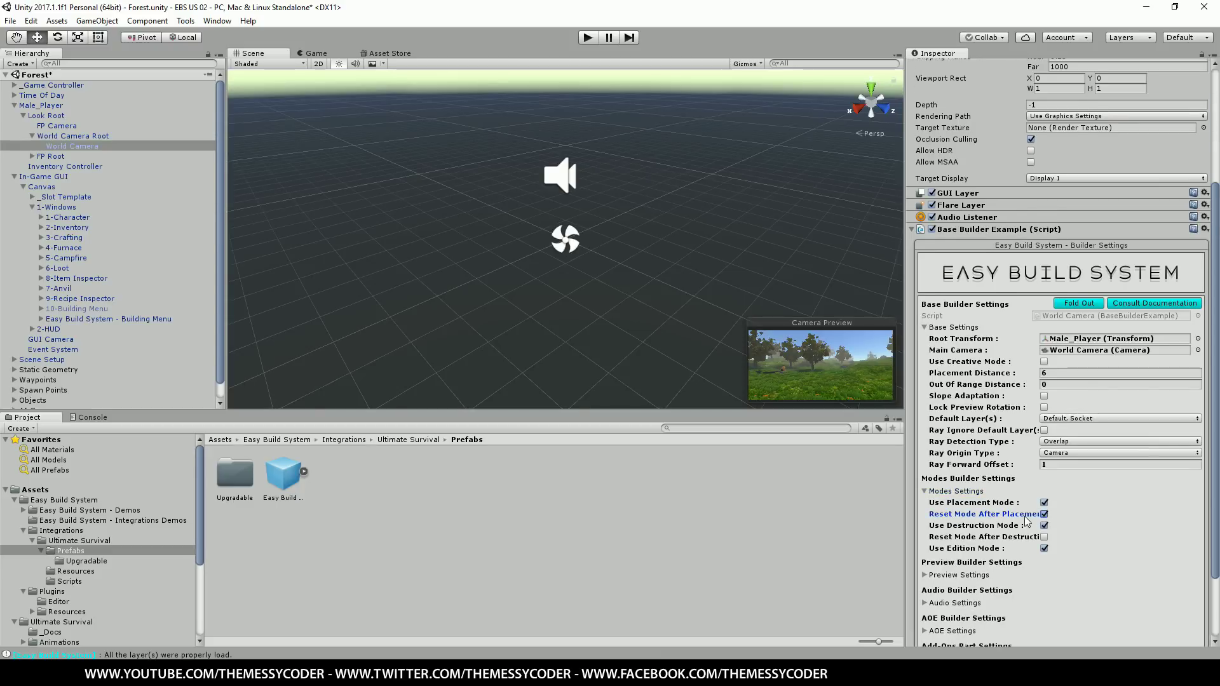
click(1044, 538)
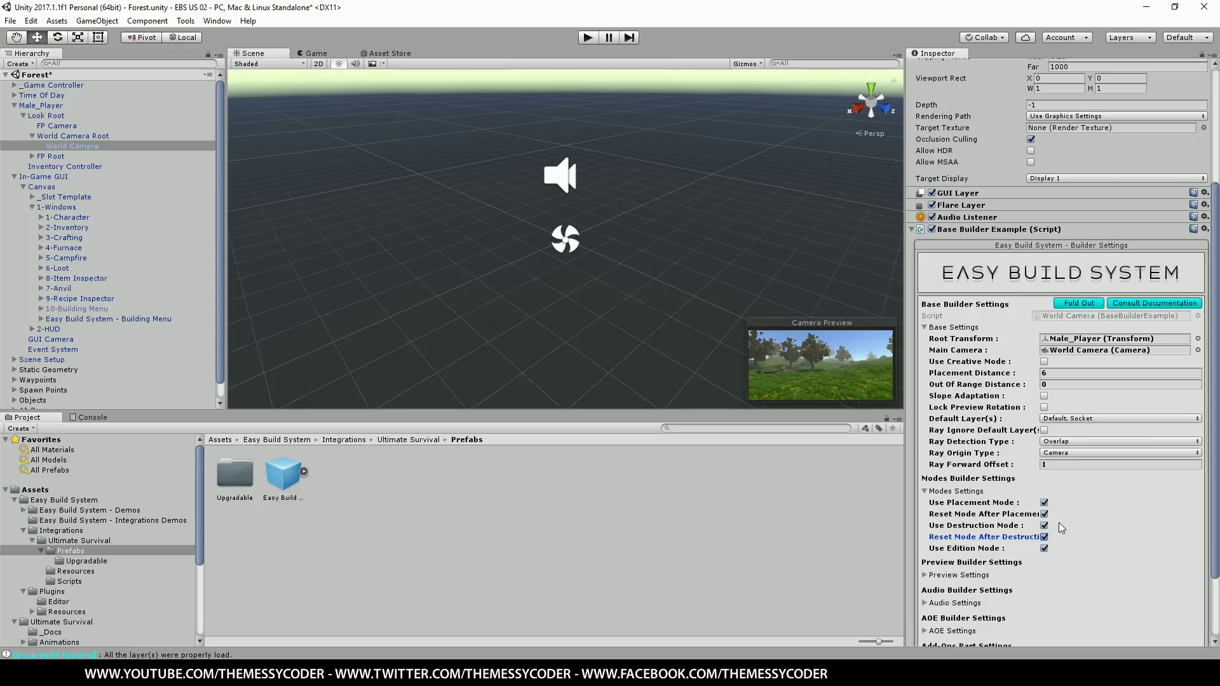
scroll(1060, 522, down, 4)
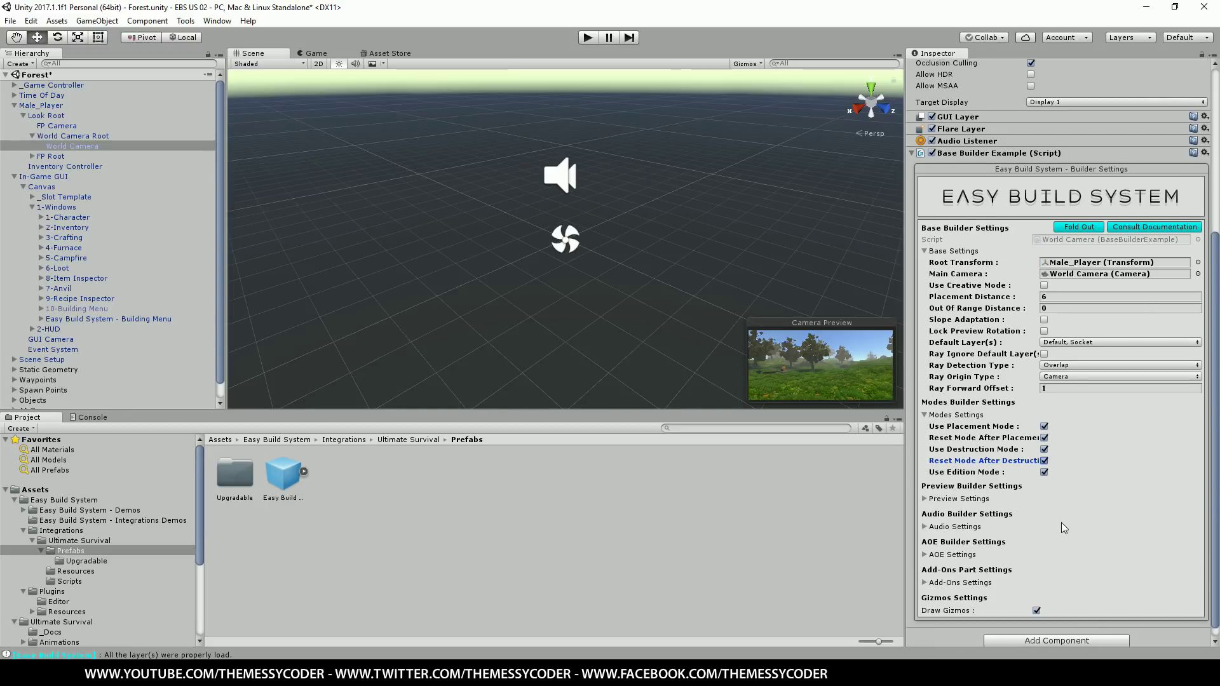
scroll(1060, 521, up, 5)
scroll(1053, 516, up, 2)
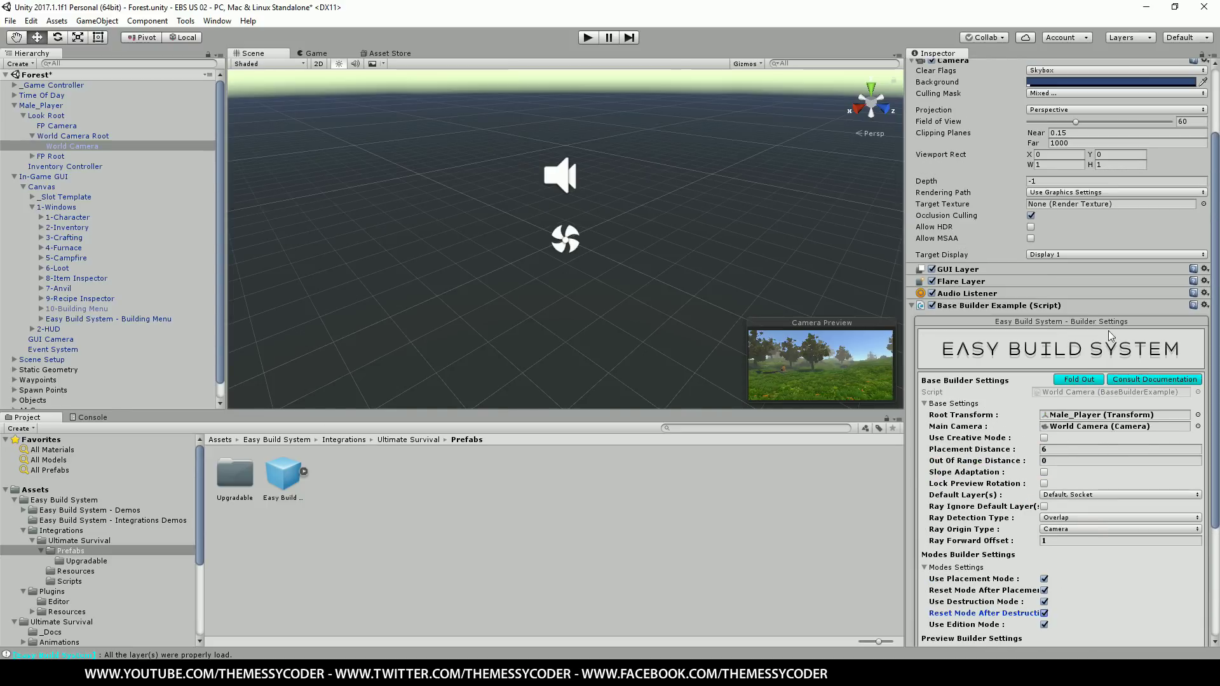
click(911, 305)
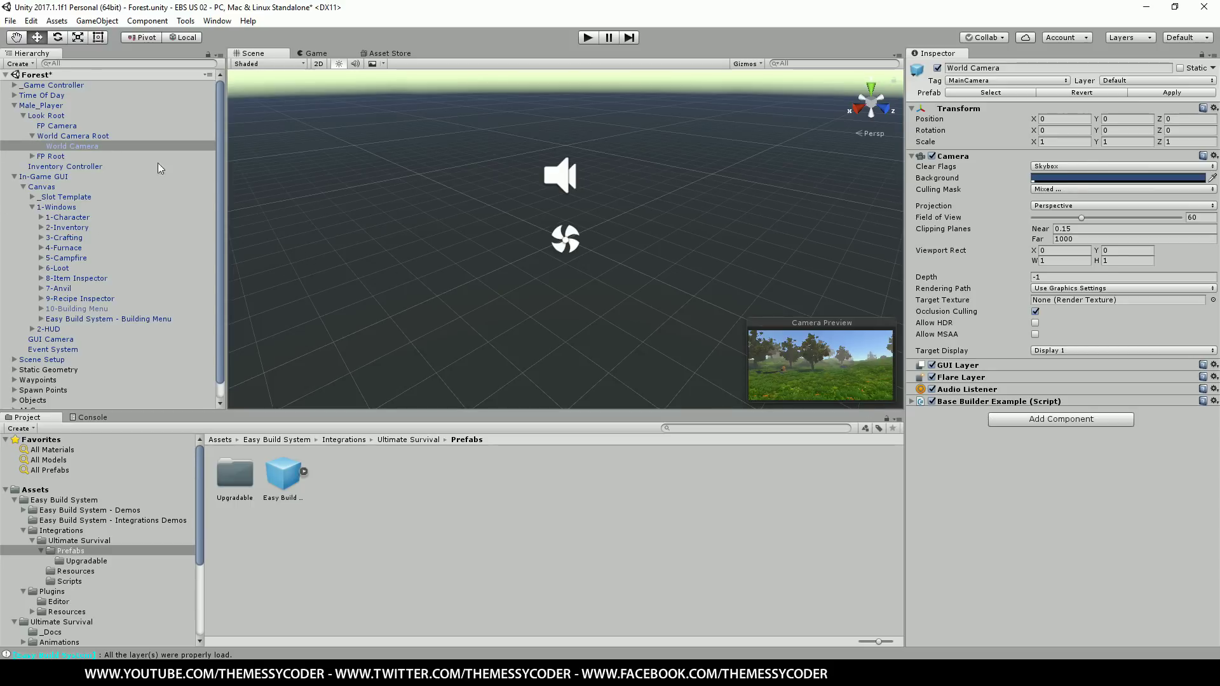
Step: Add Demo_Basic_Interaction to World Camera, keeping Interaction Distance 3 and Interaction Key E
click(1023, 420)
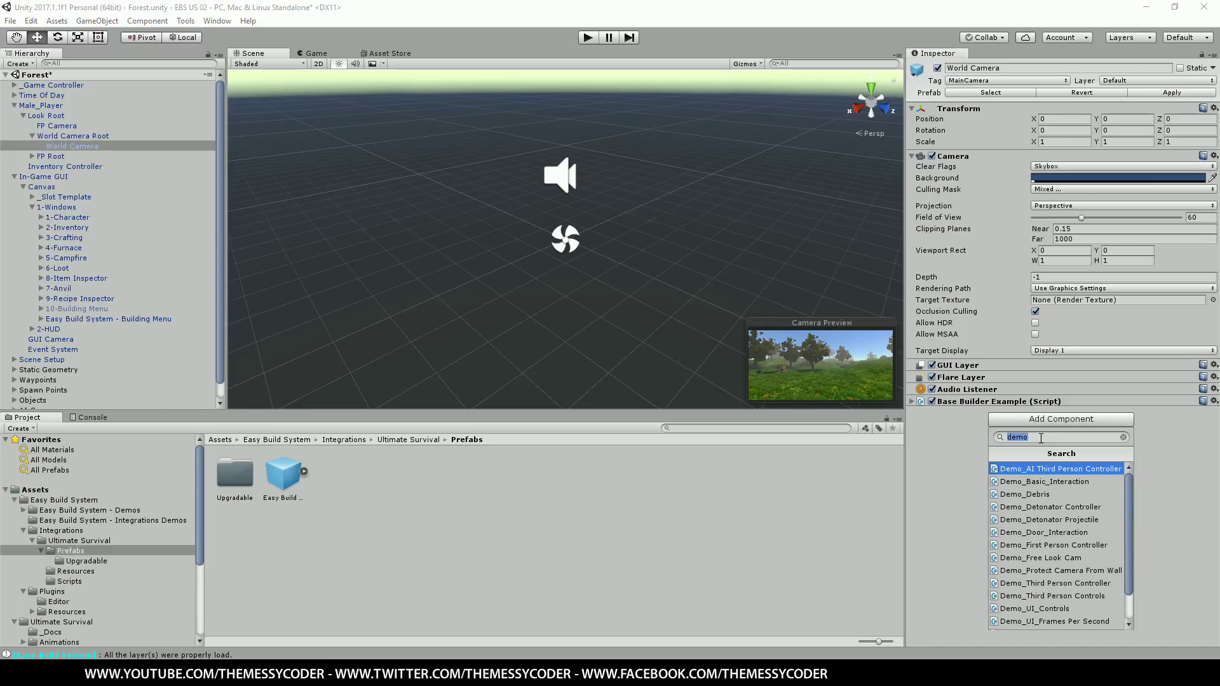
key(BackSpace)
text(dem)
click(1056, 481)
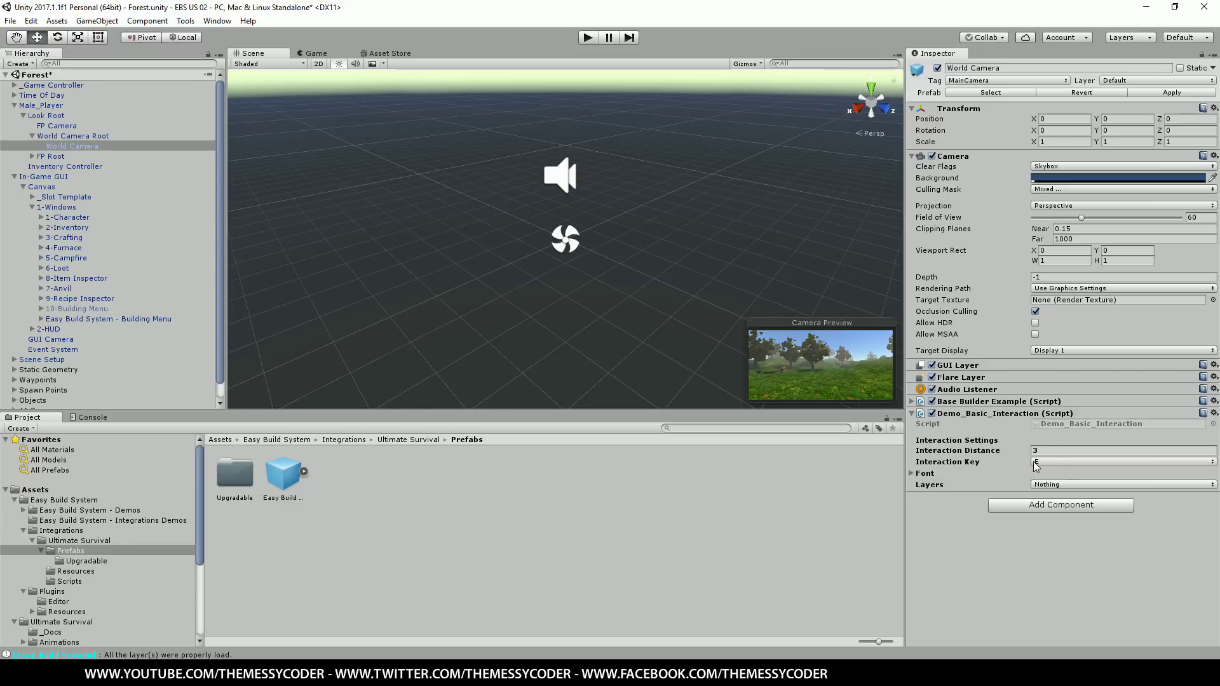
click(1054, 450)
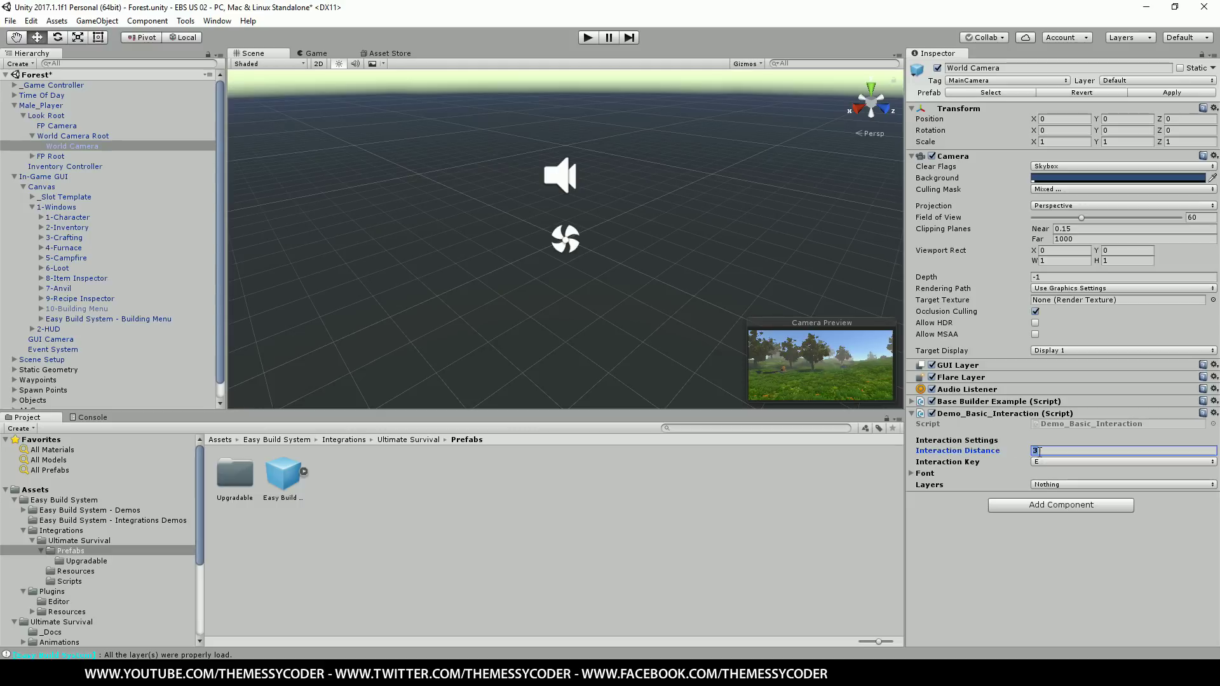
click(1053, 486)
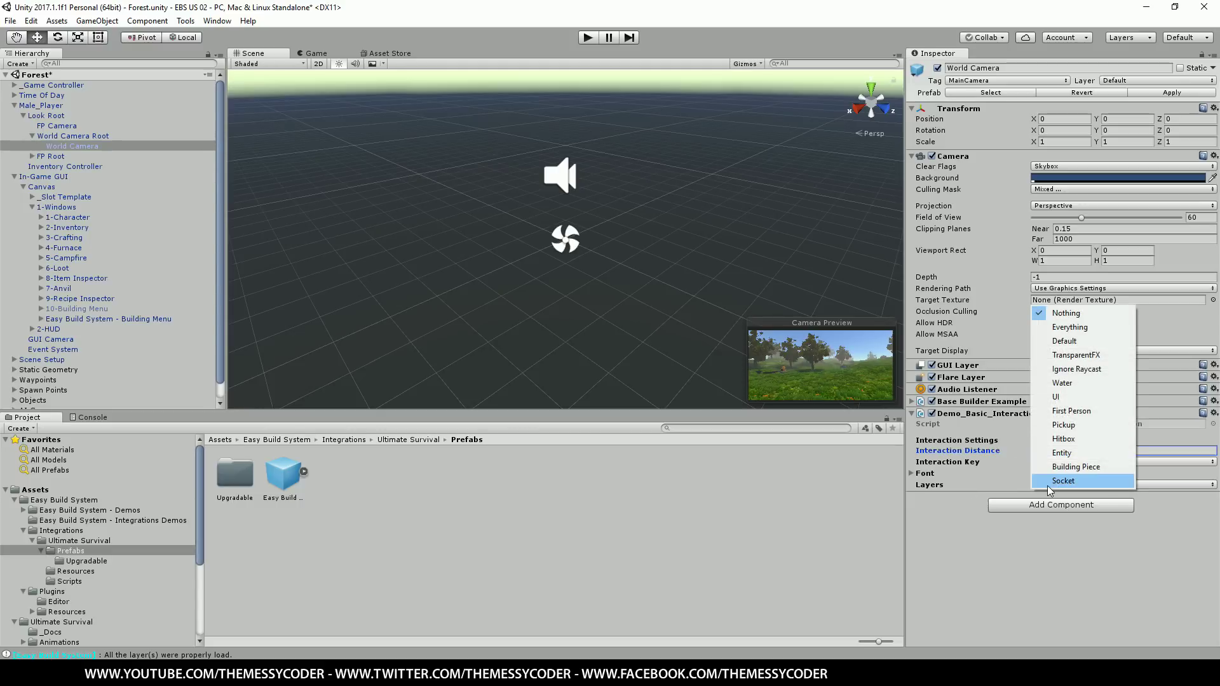
click(406, 488)
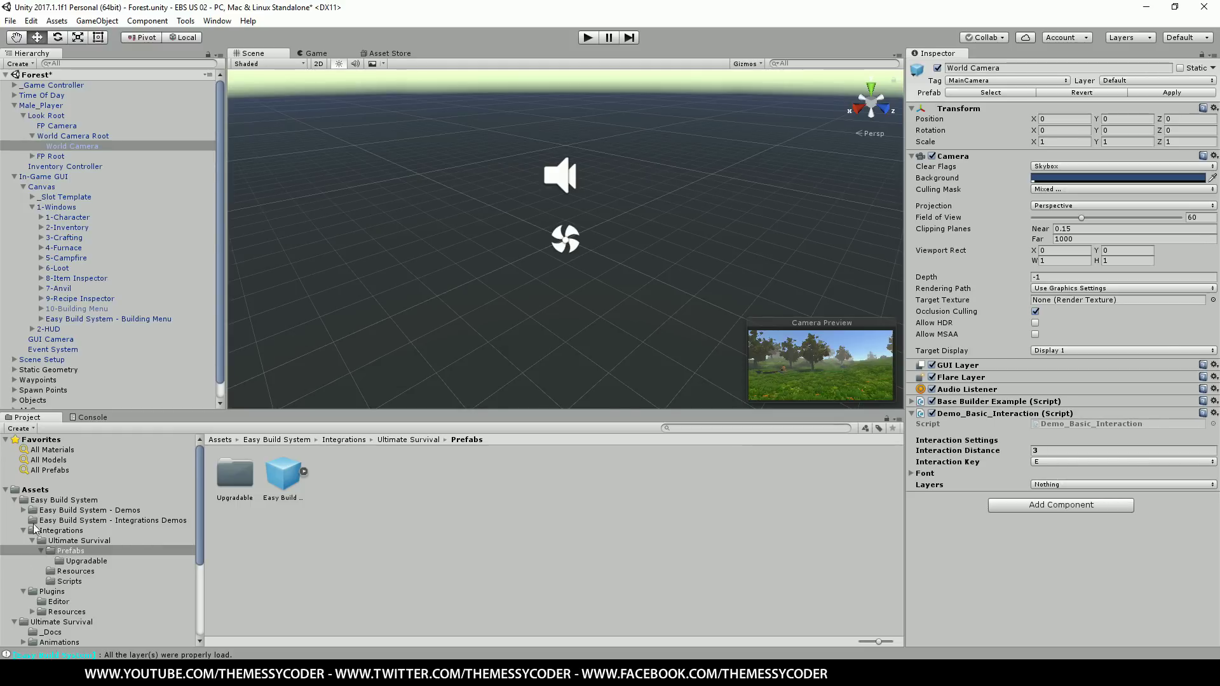
Step: In Prefabs/Upgradable, view Part Door's Pivot with Demo_Door_Interaction (Door Speed 5, Door Fx sound)
click(83, 563)
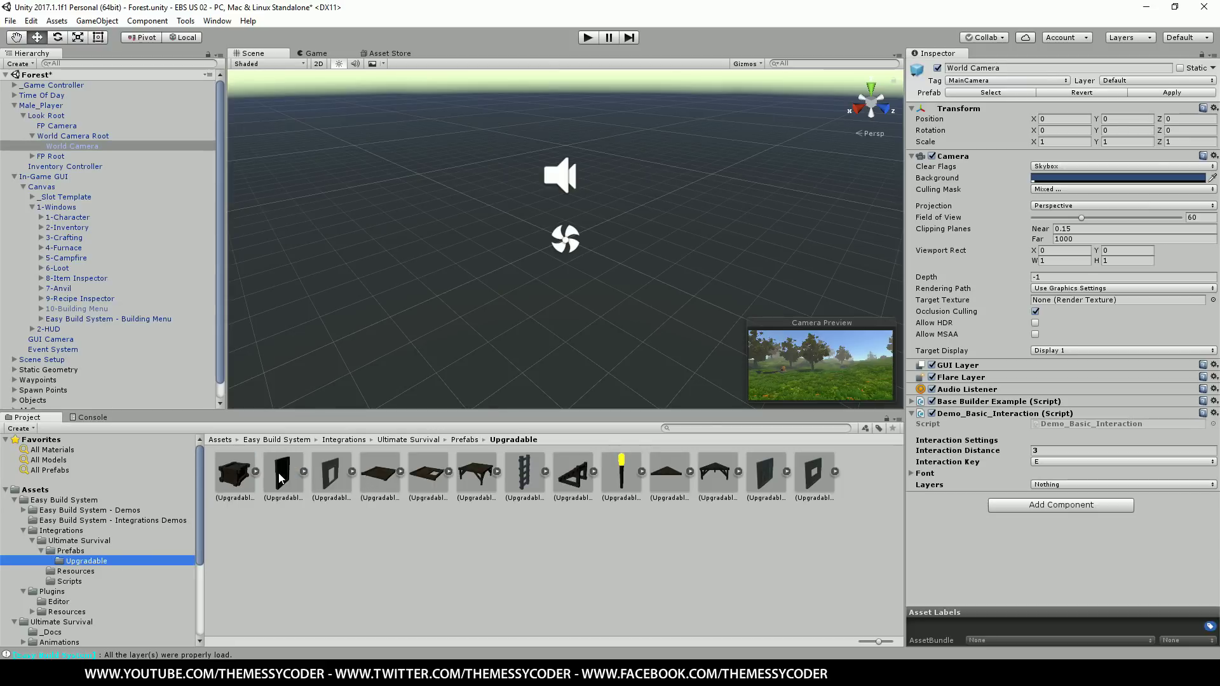
click(284, 473)
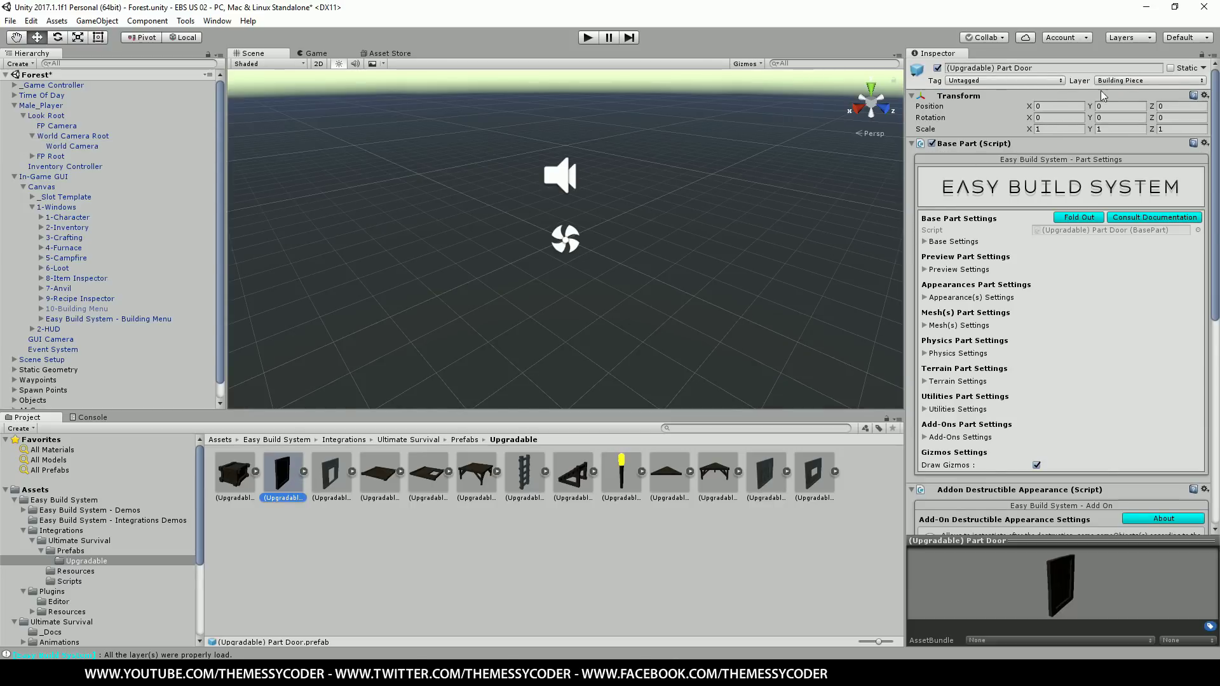
click(304, 472)
click(330, 476)
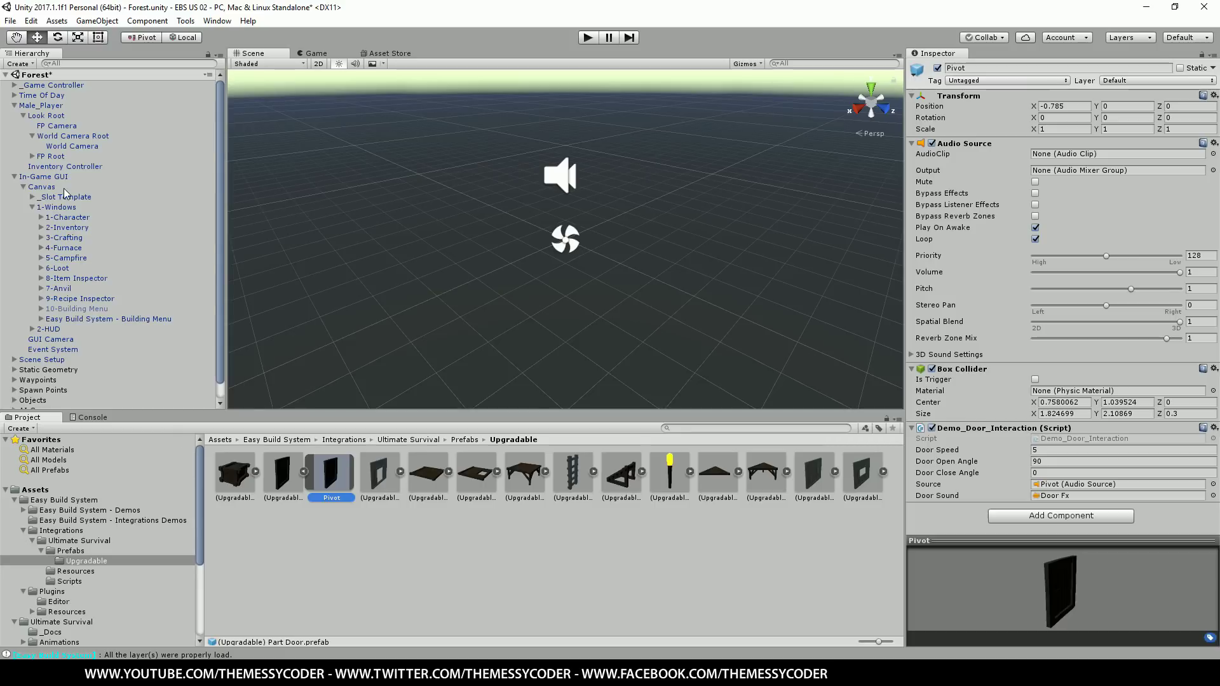
Step: Set the World Camera's Demo_Basic_Interaction Layers to Default
click(66, 147)
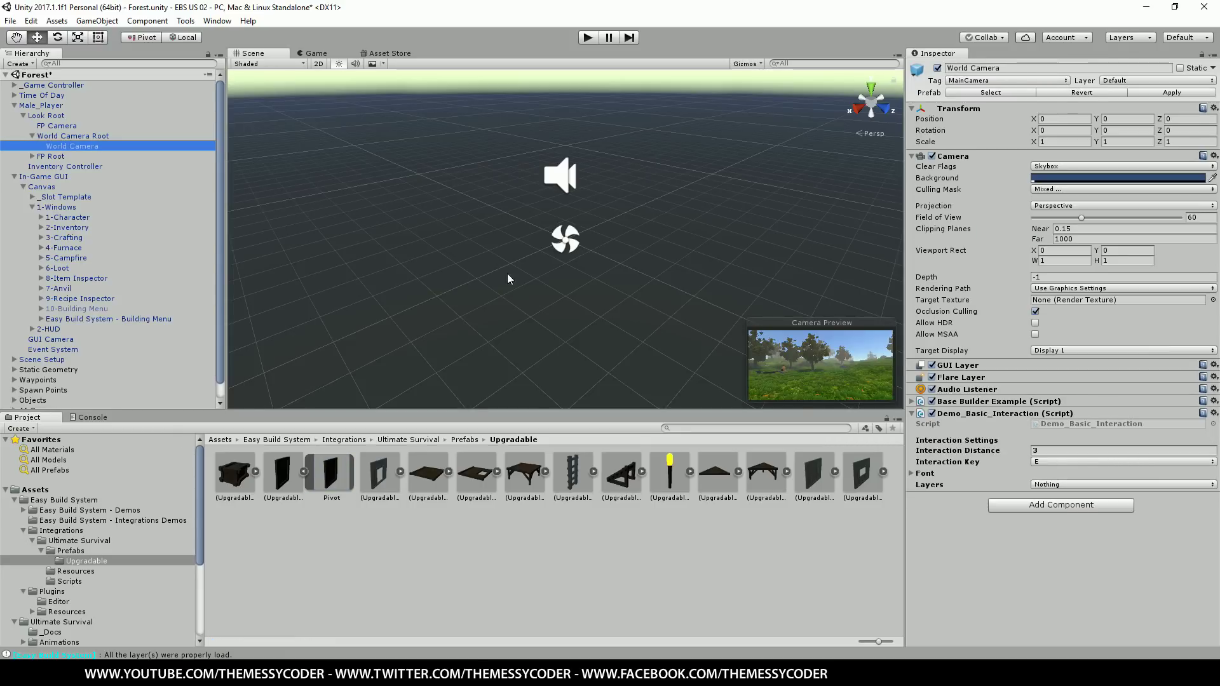
click(1064, 484)
click(1073, 347)
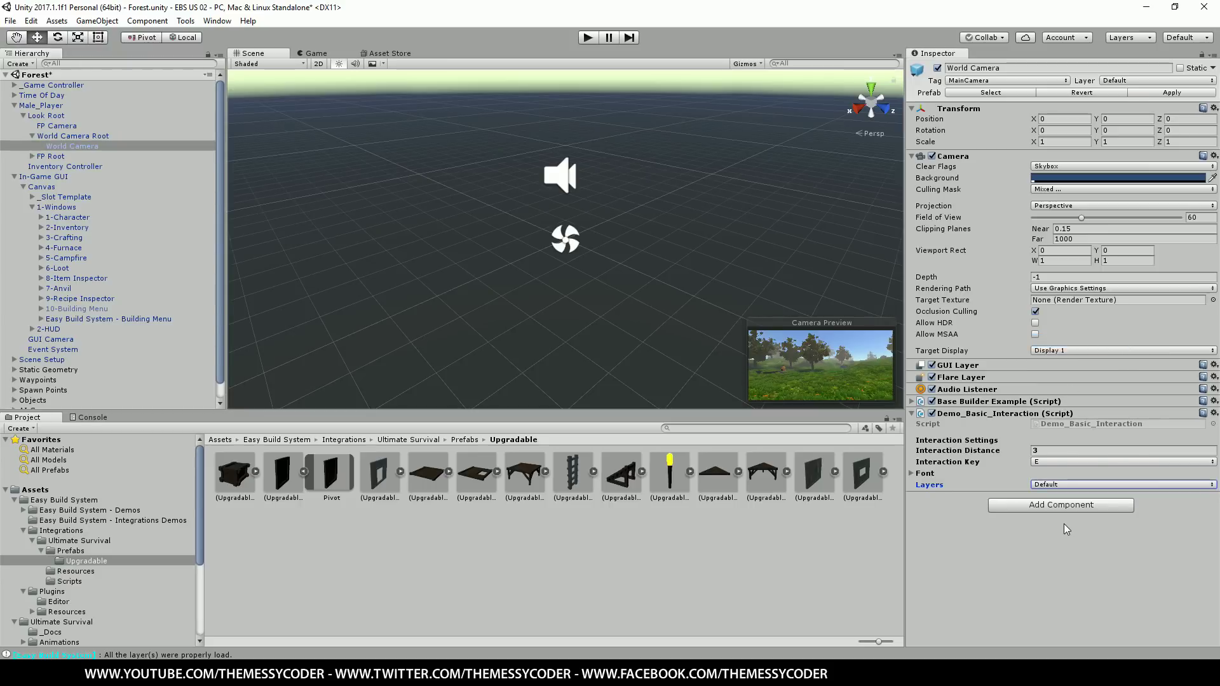
click(1055, 491)
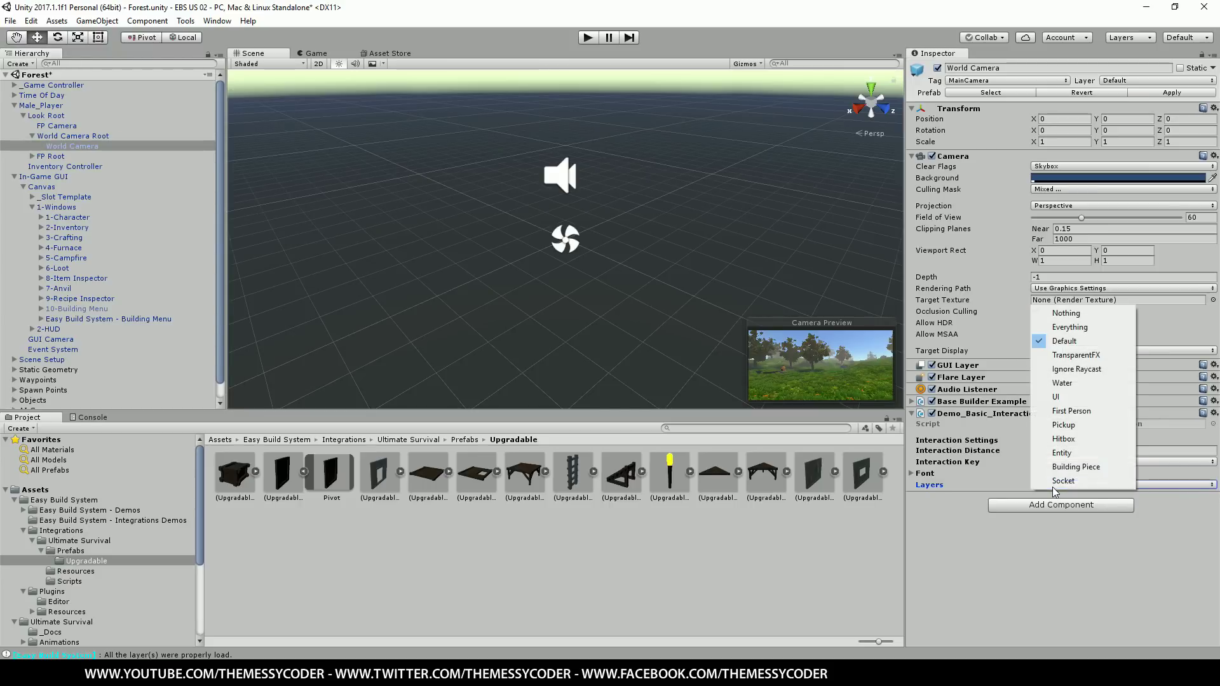
click(1012, 586)
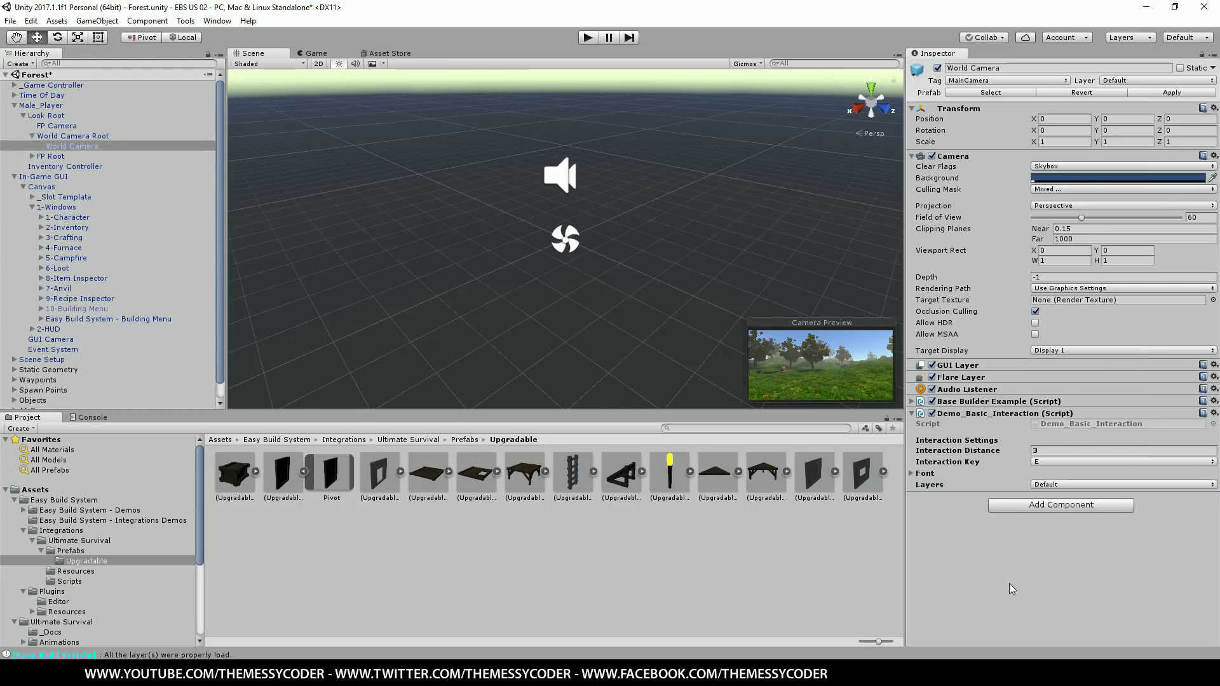
Step: Review the Base Builder Example's Base Settings, then collapse its settings again
click(913, 402)
scroll(989, 449, down, 3)
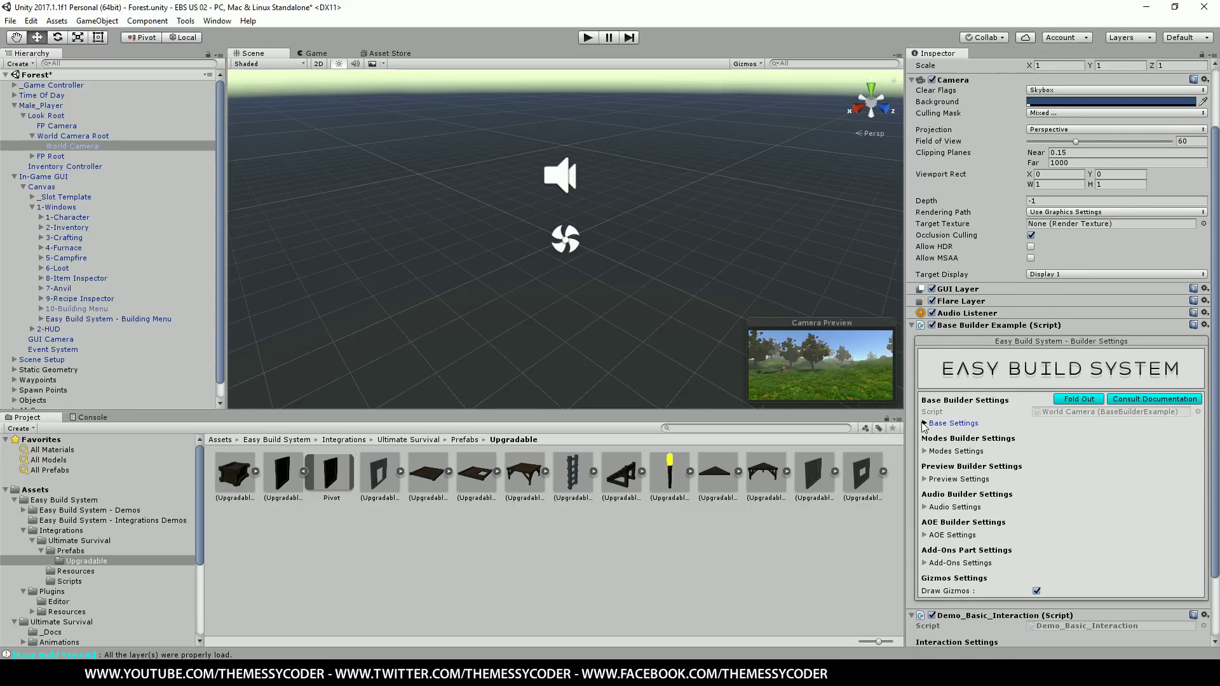
click(925, 423)
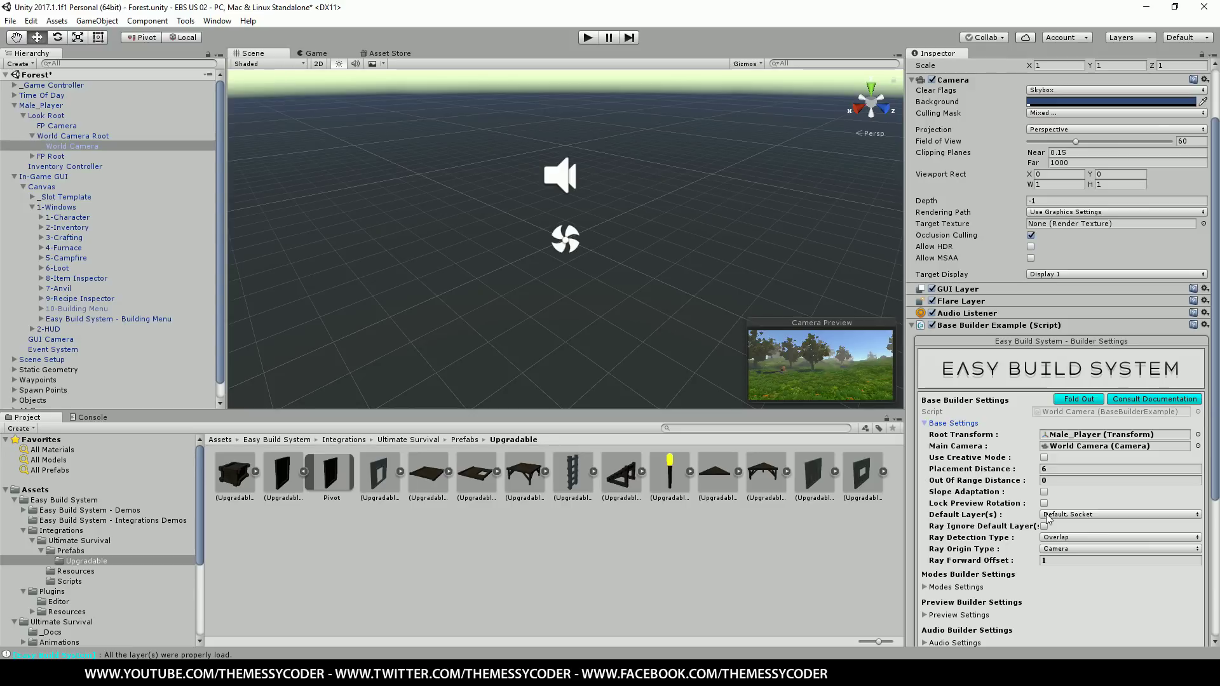
click(913, 325)
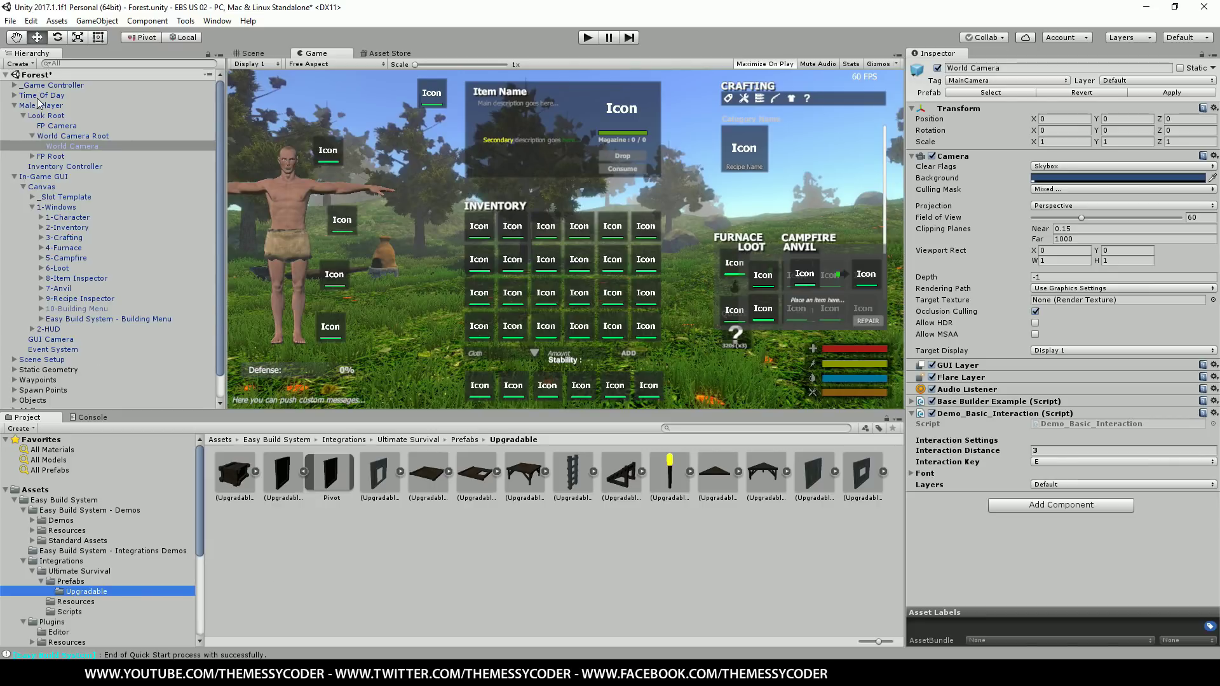
Step: Change the Inventory Controller's Sleeping Bag startup item to Stone with Count 99
click(51, 168)
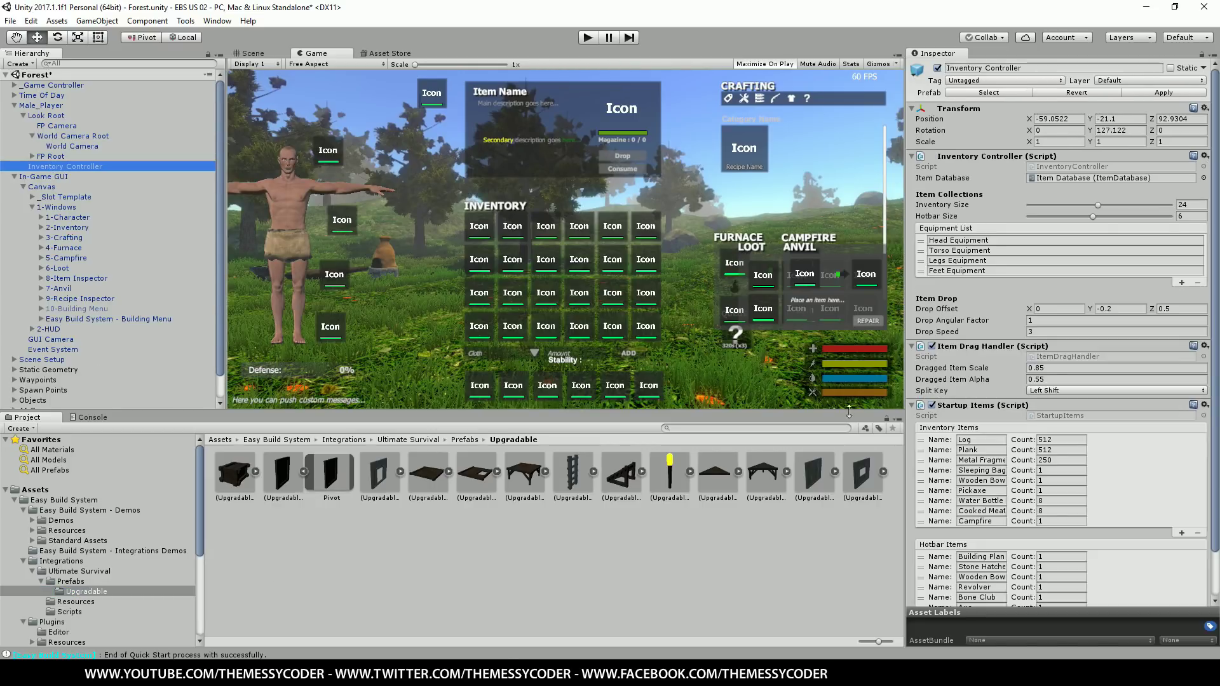
click(973, 471)
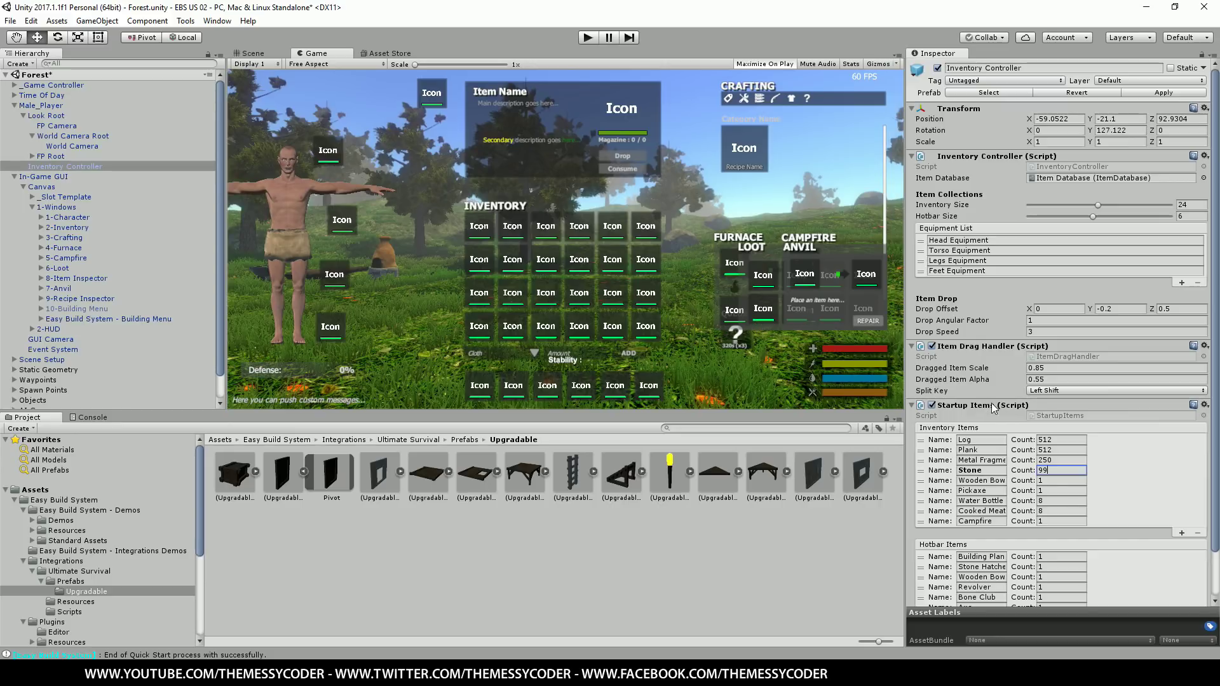
scroll(992, 450, down, 3)
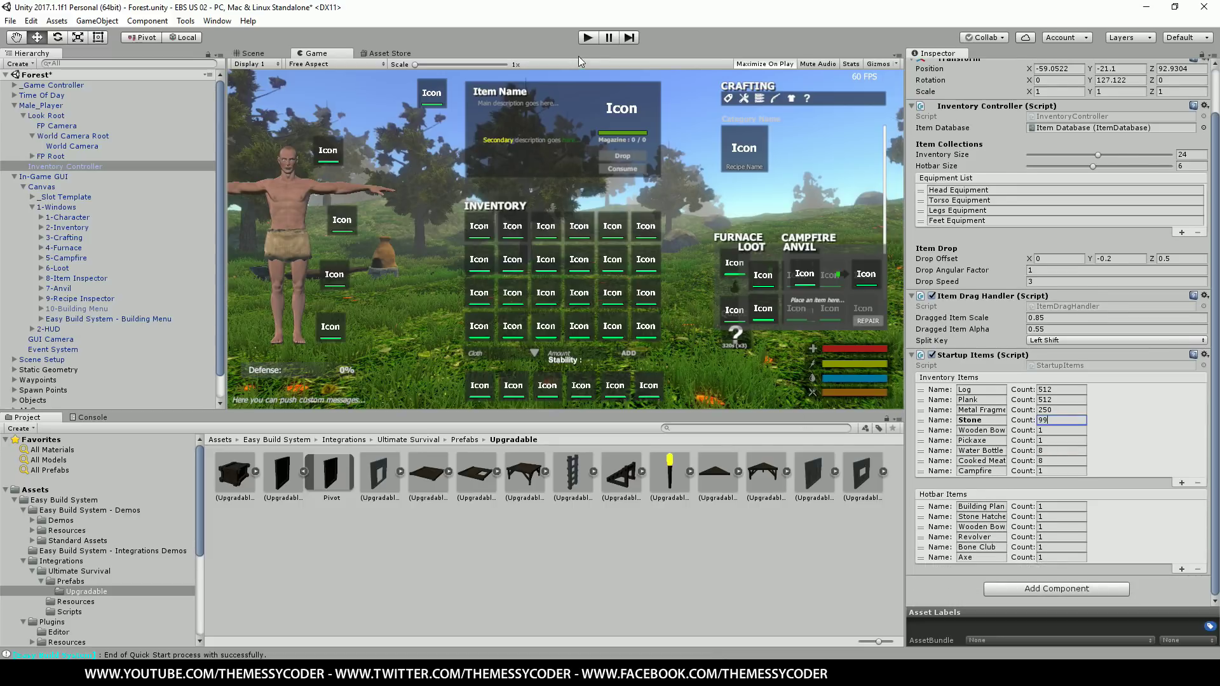
Step: Start playing the Forest scene and briefly open then close the radial build menu
click(587, 38)
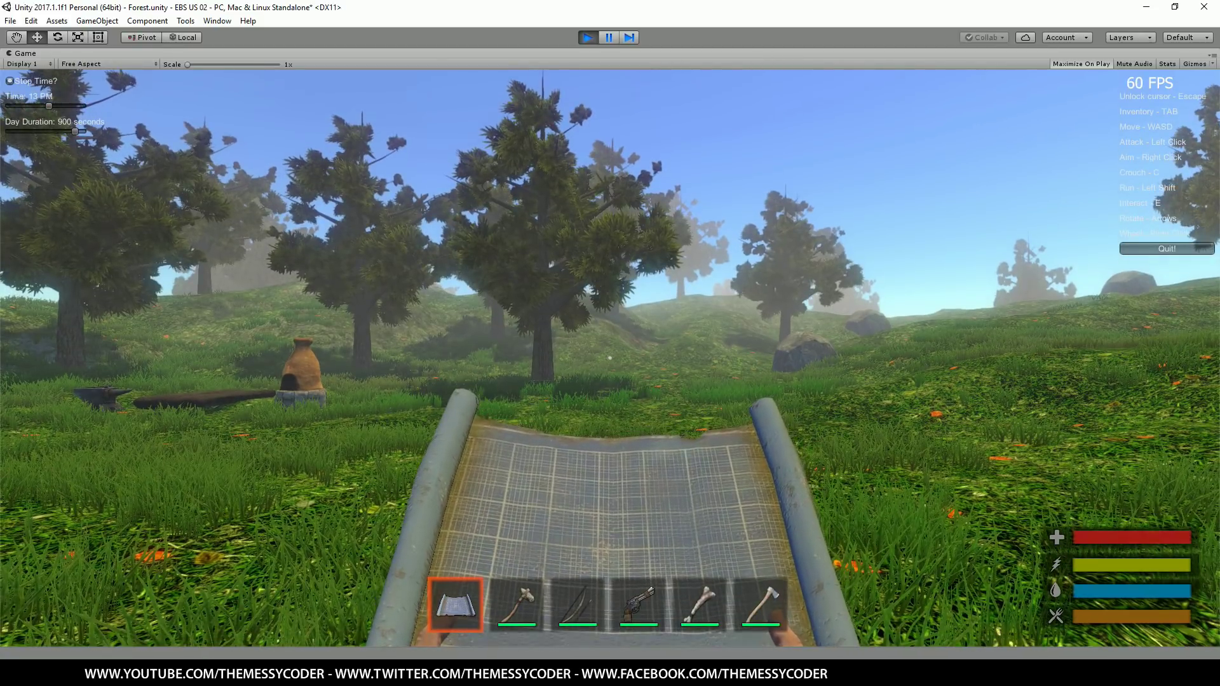
right_click(616, 355)
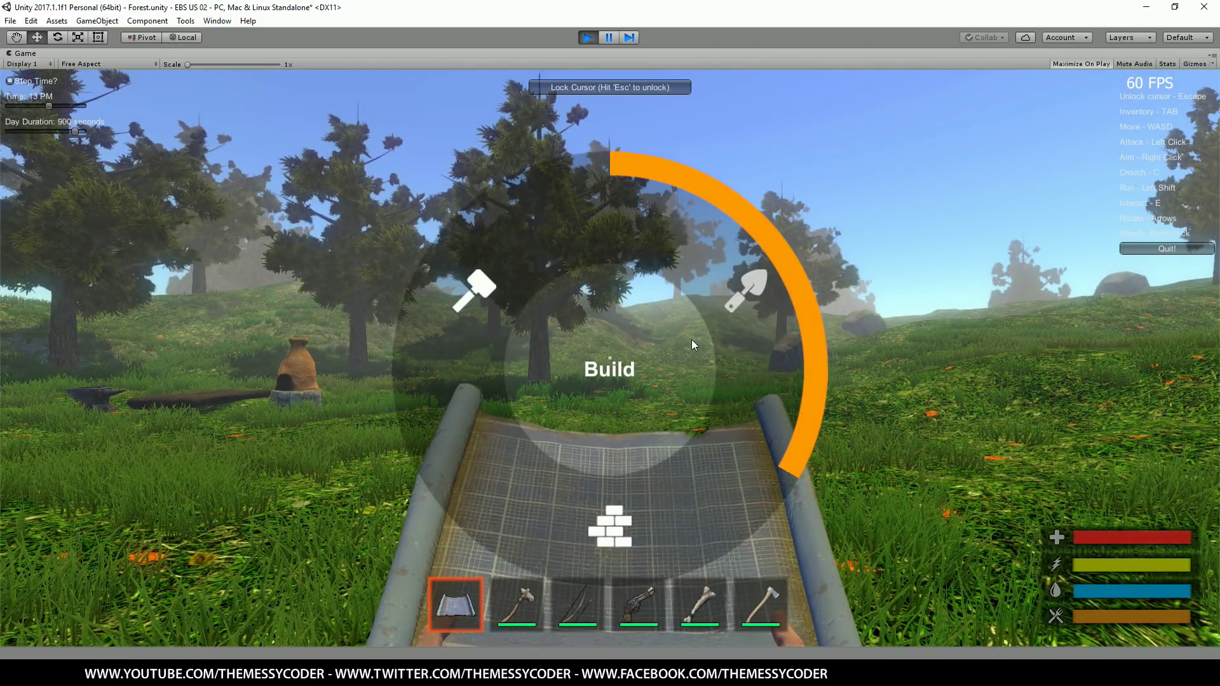
click(417, 581)
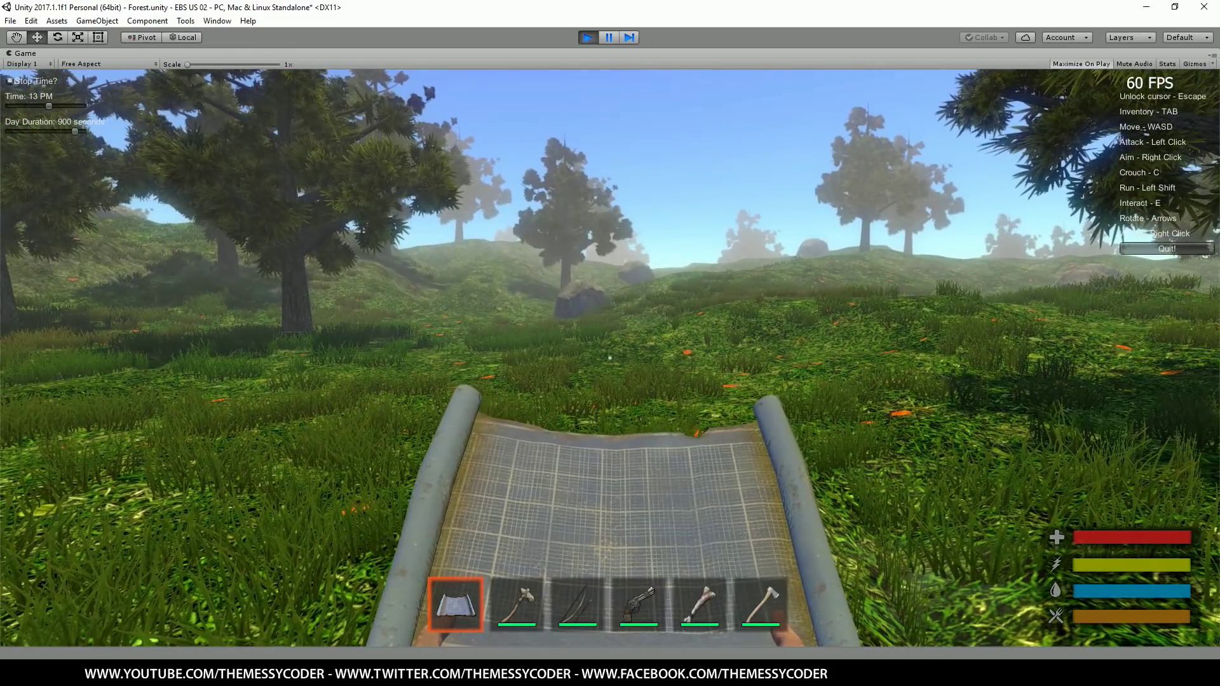
Step: Switch from the axe back to the building plan and open the build wheel's Floors choices
key(2)
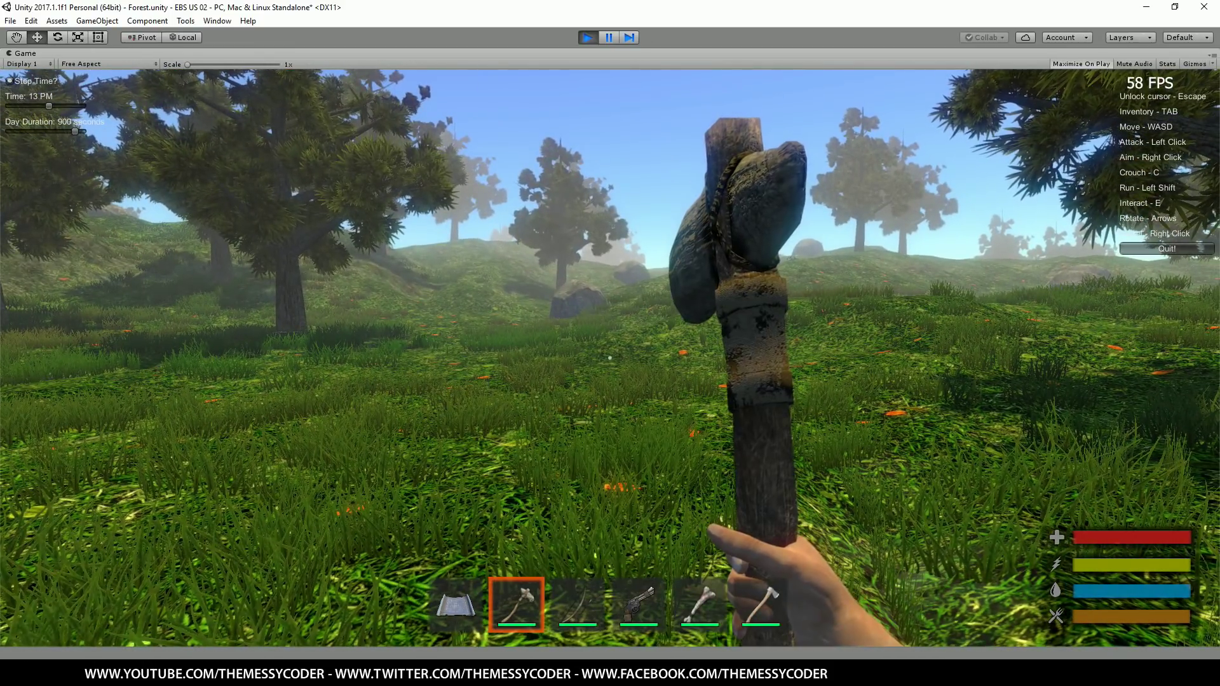
key(1)
right_click(610, 346)
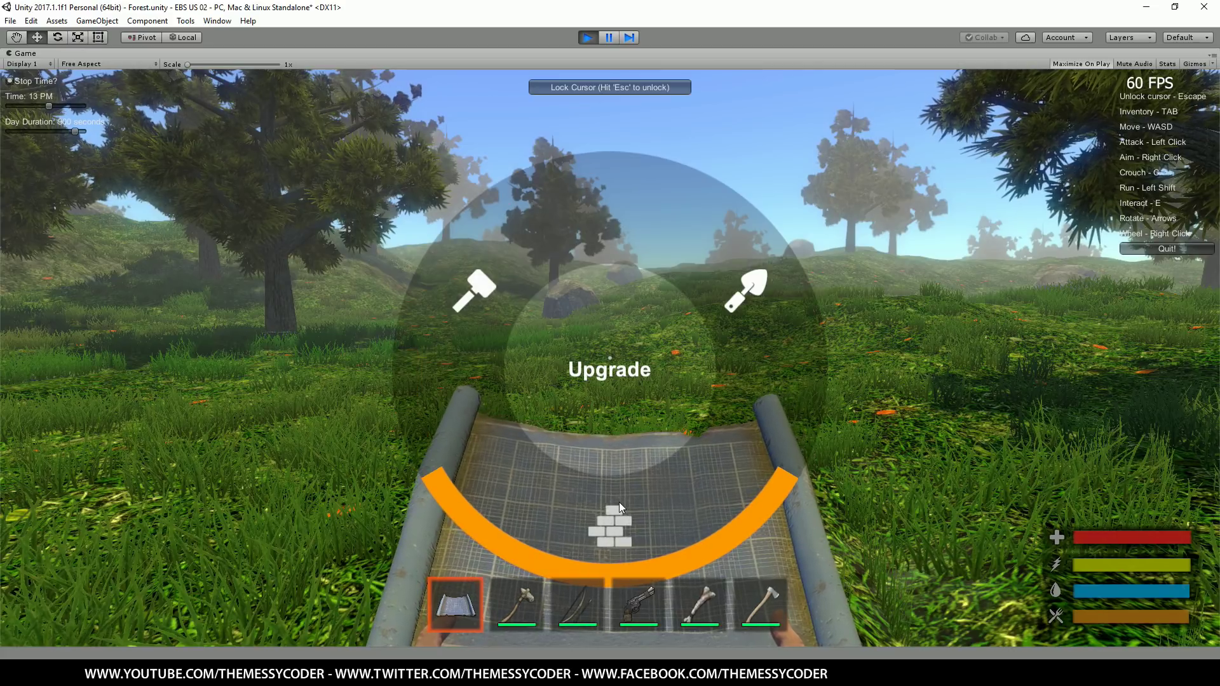
click(733, 301)
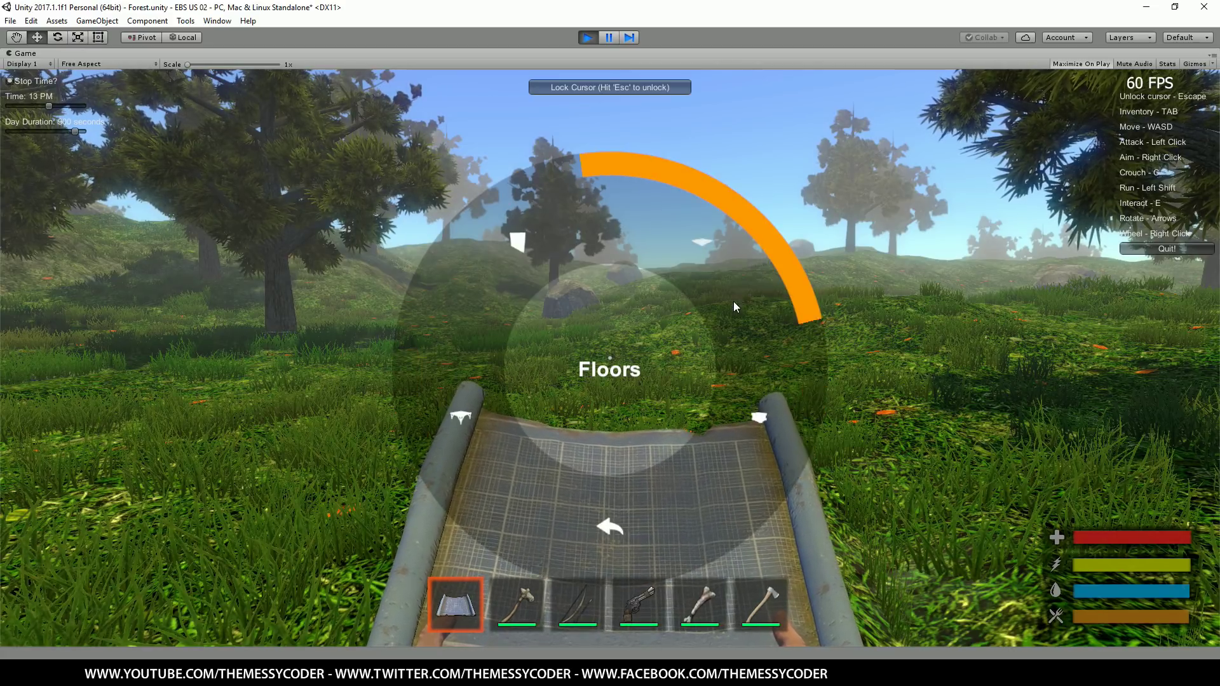
Step: Place a Triangle Foundation on the forest ground
click(473, 428)
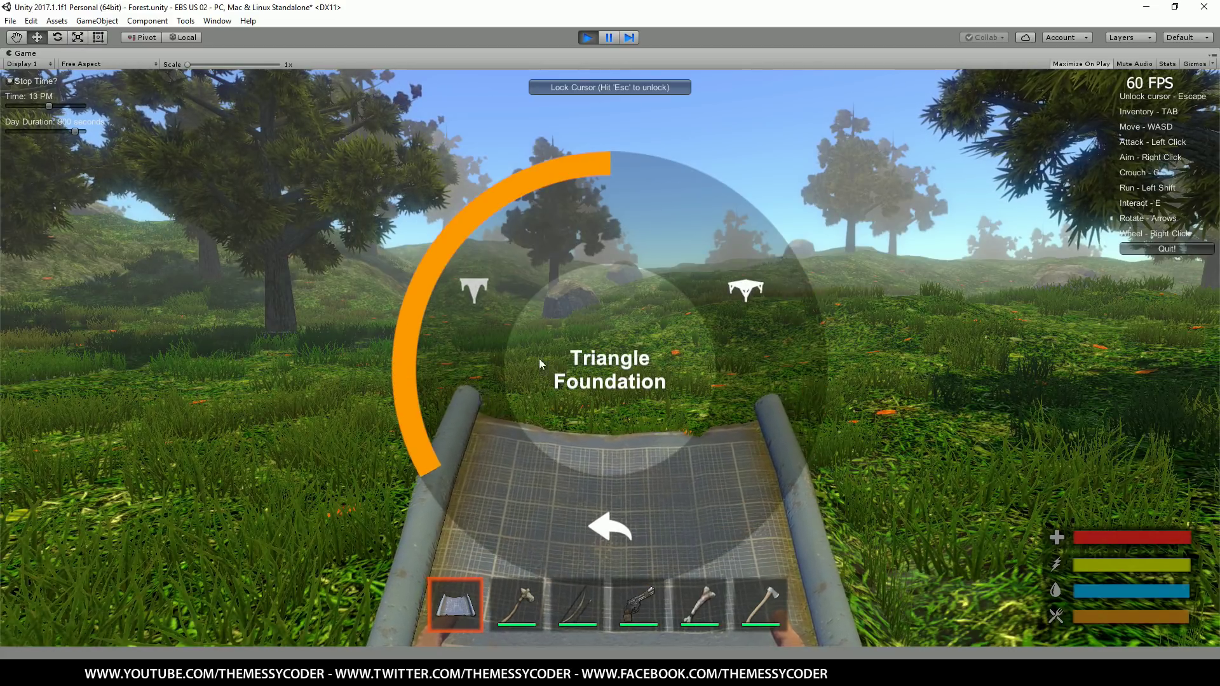
click(444, 327)
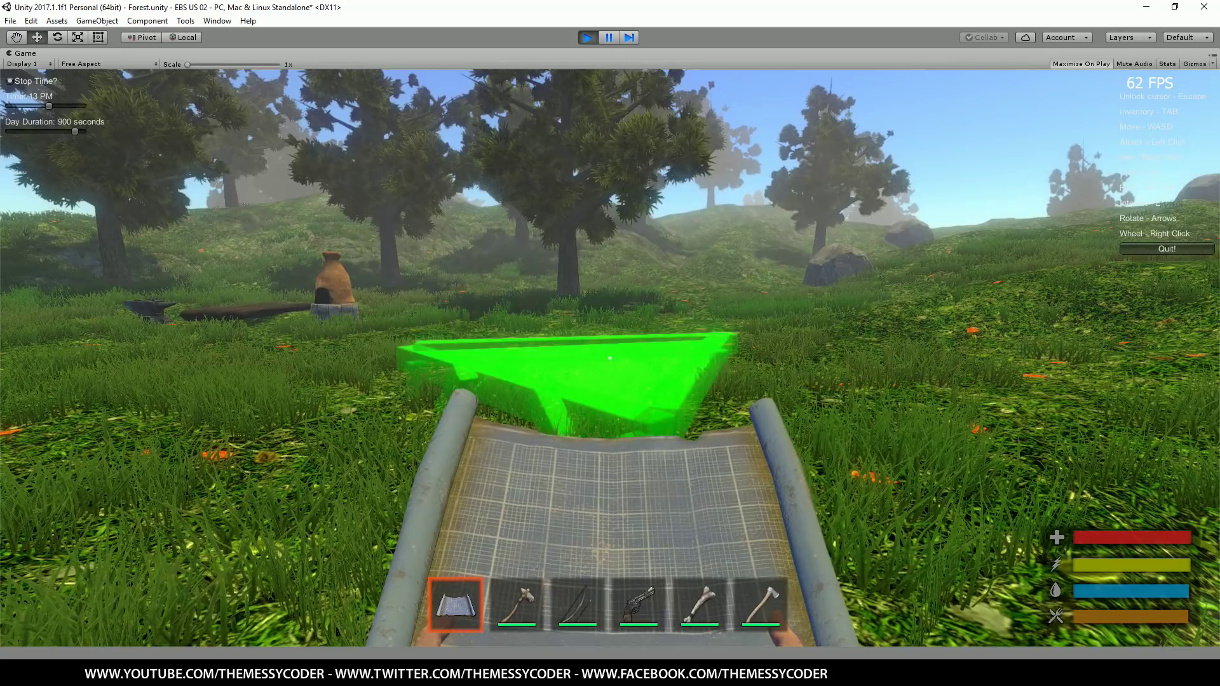
click(610, 343)
Step: Place a square foundation beside the triangle, then reselect triangle and square foundations
right_click(612, 347)
click(723, 305)
click(610, 357)
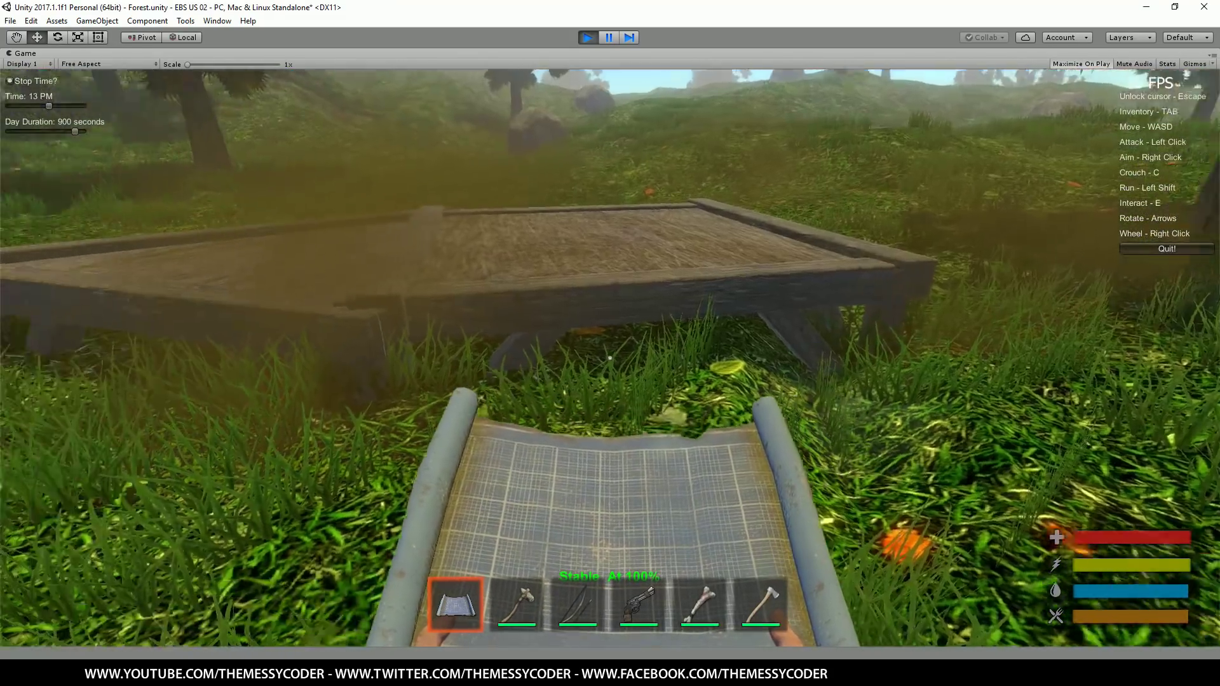
right_click(610, 343)
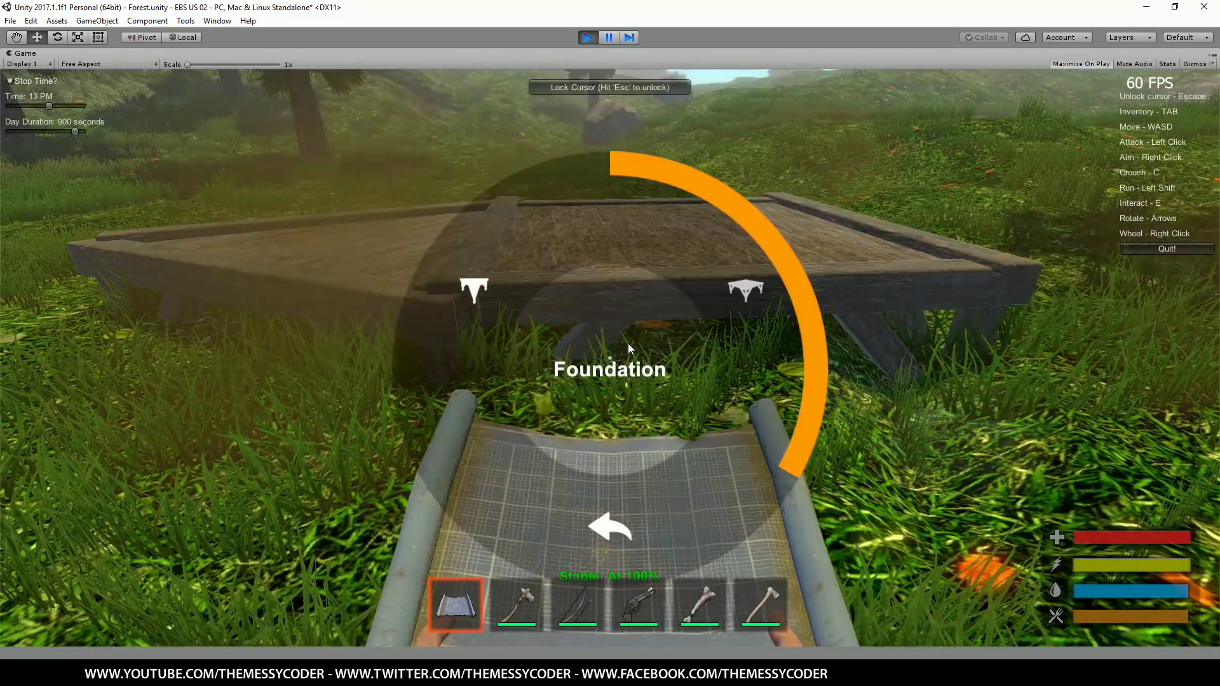
click(496, 303)
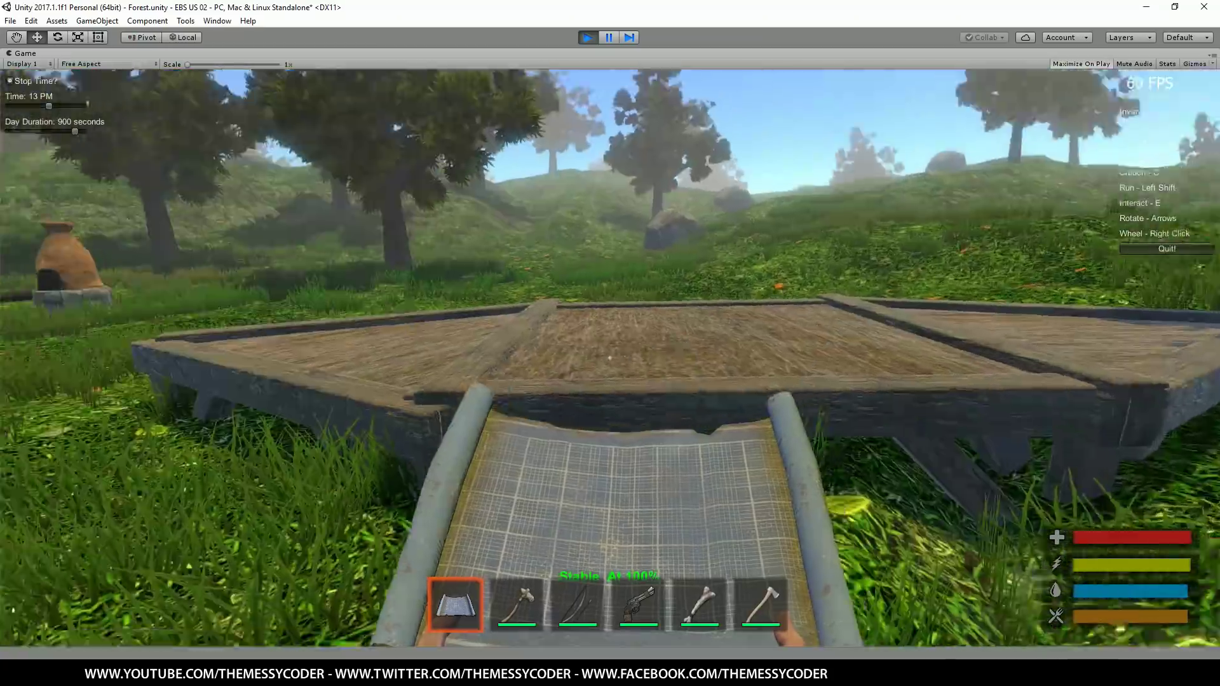
right_click(614, 354)
click(737, 311)
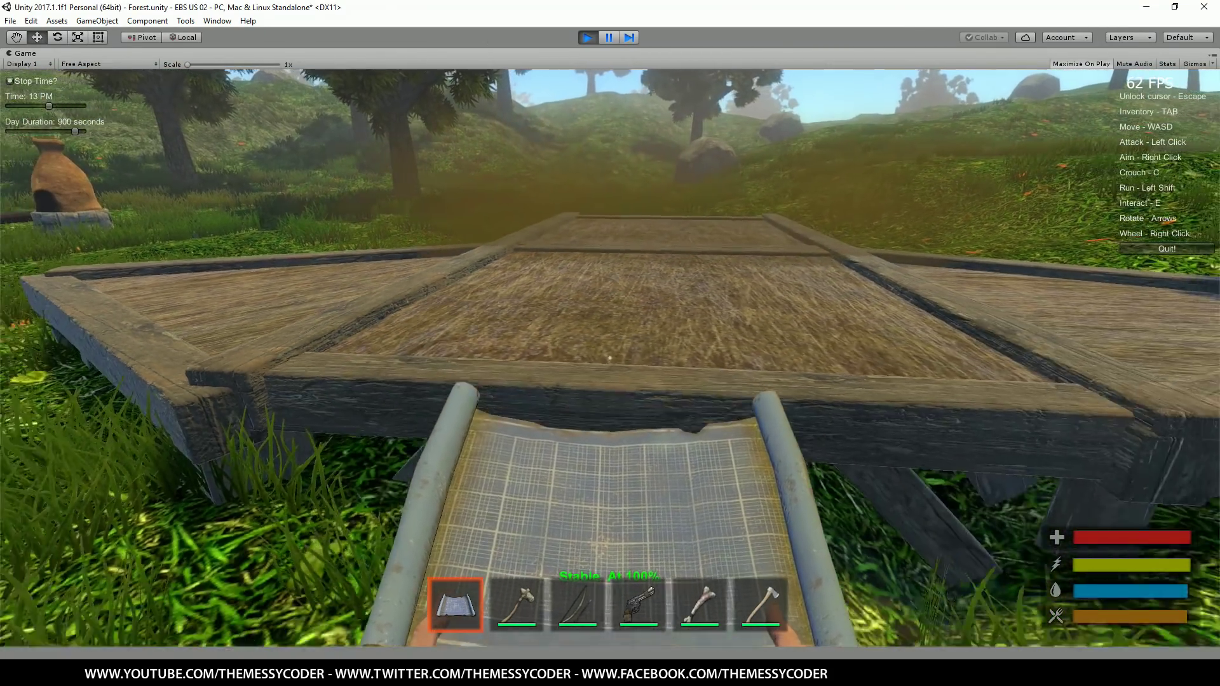
Step: Place two plain walls on the foundation edges
right_click(610, 351)
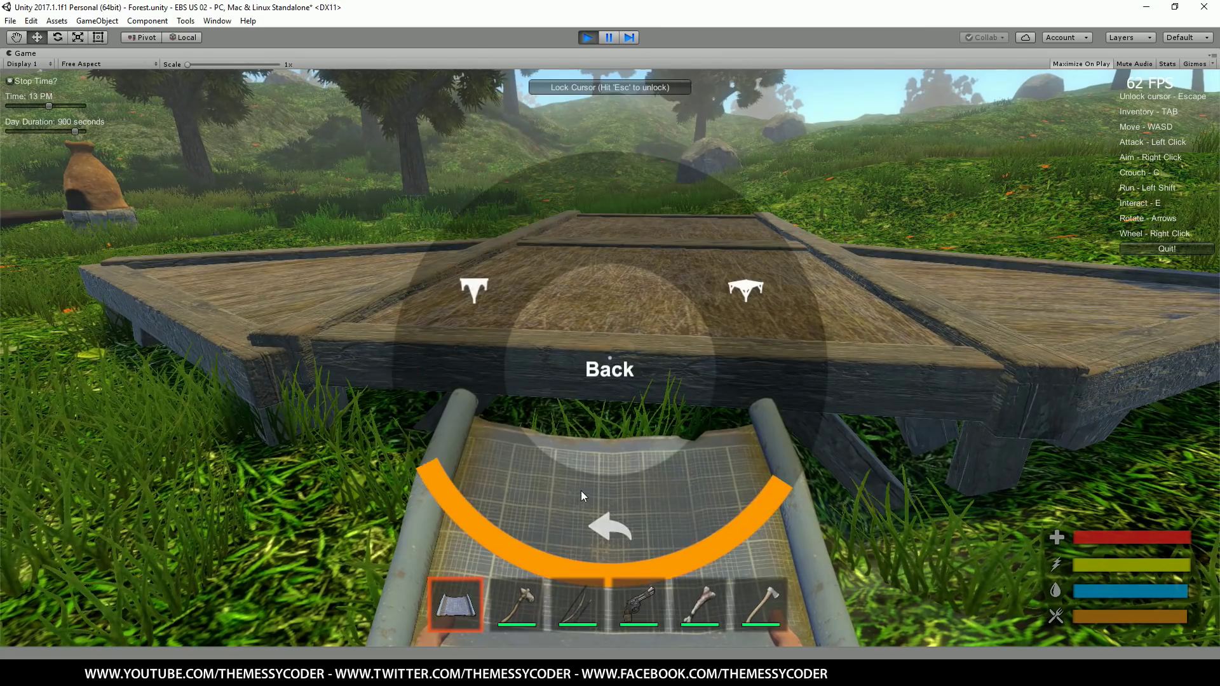
click(506, 290)
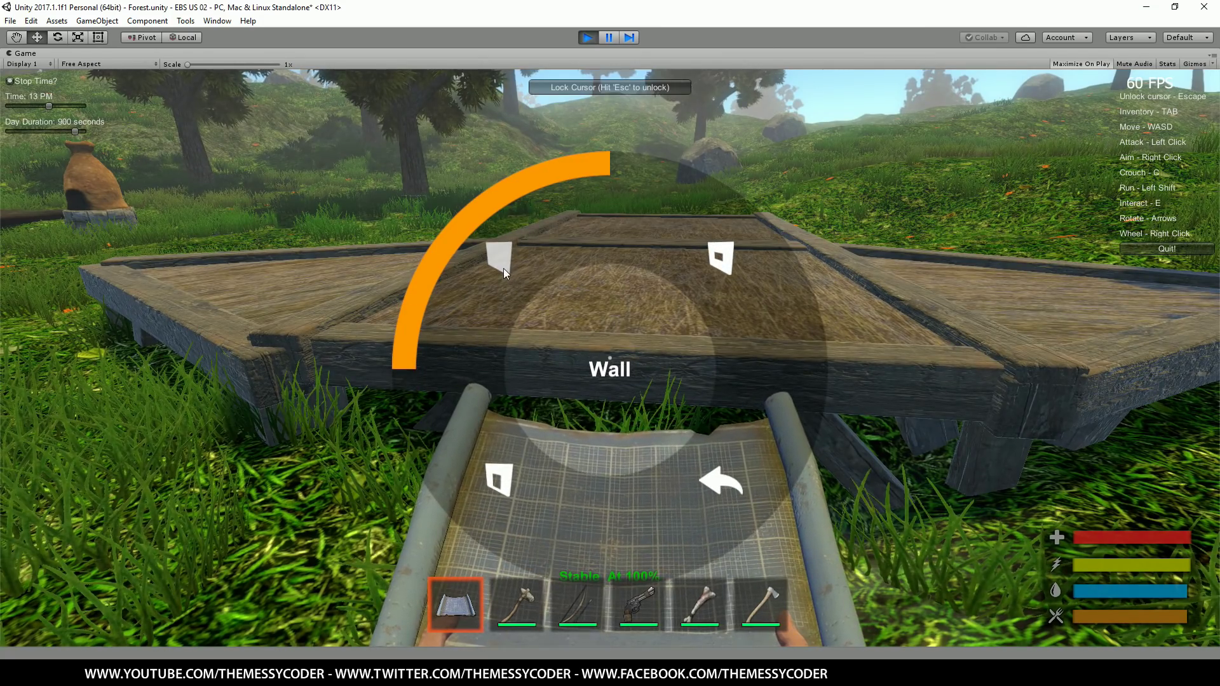
click(503, 268)
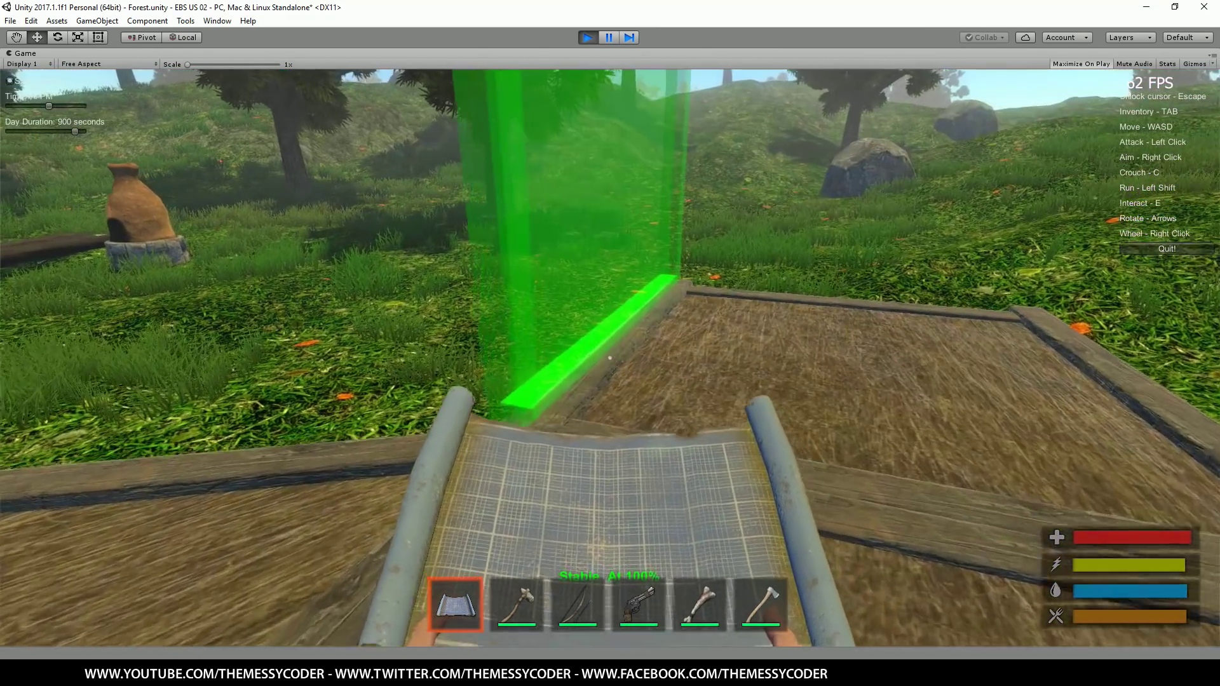
click(610, 358)
right_click(610, 358)
click(527, 304)
right_click(609, 353)
click(494, 284)
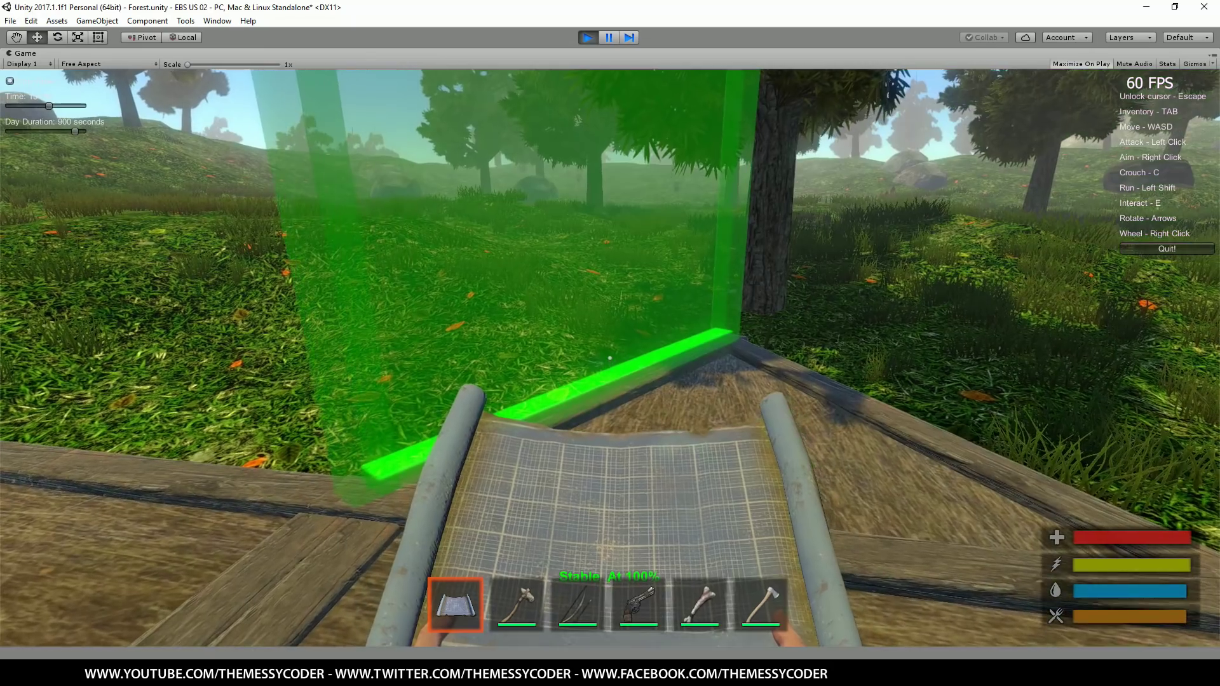
click(610, 358)
Step: Place a Window wall on the foundation
right_click(609, 358)
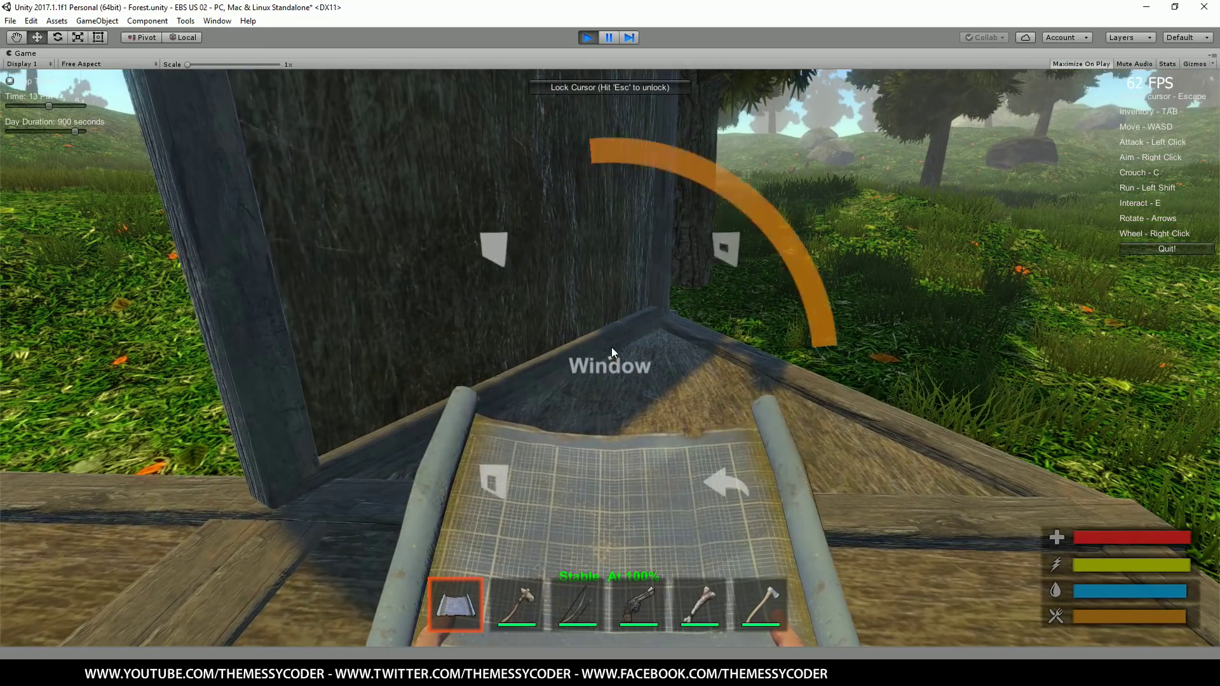
click(745, 306)
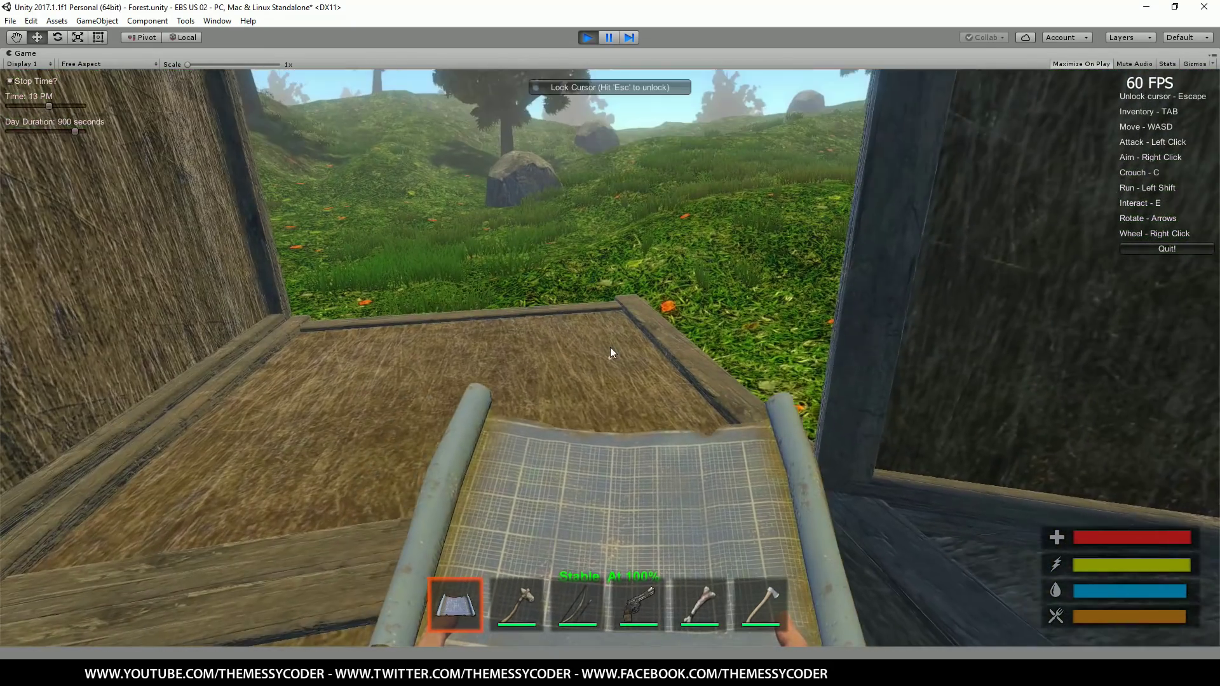
right_click(609, 347)
click(702, 295)
right_click(610, 347)
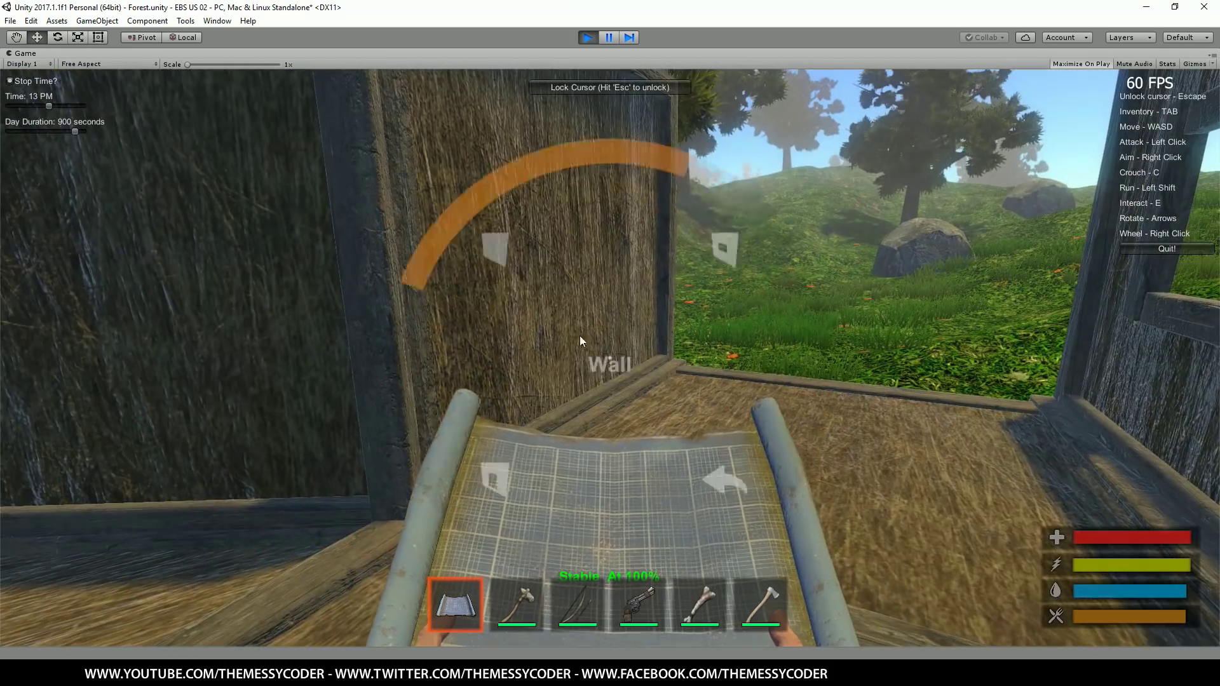
click(562, 326)
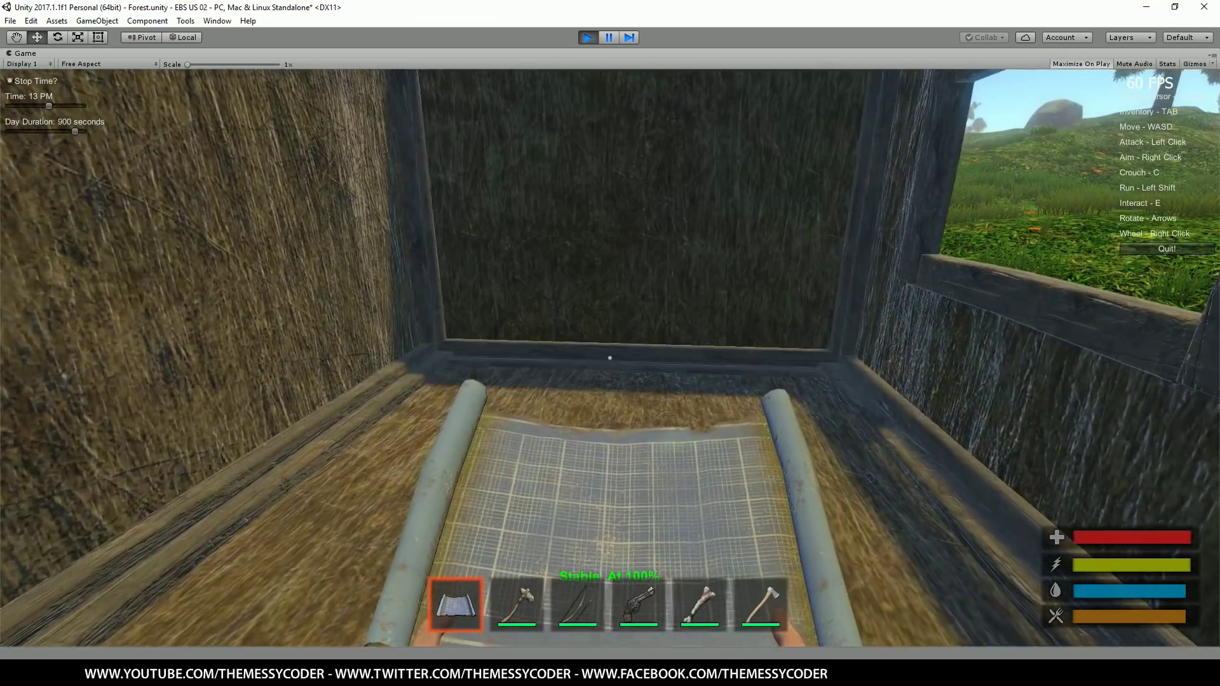
right_click(610, 347)
click(503, 324)
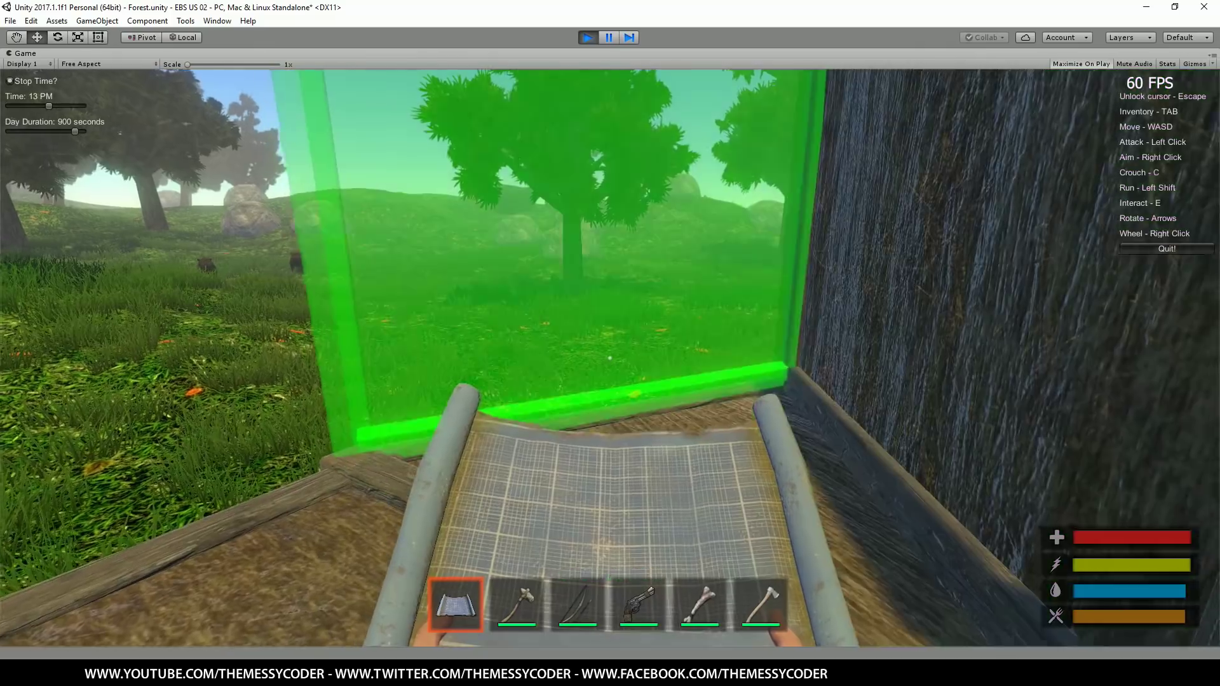
right_click(610, 347)
click(661, 331)
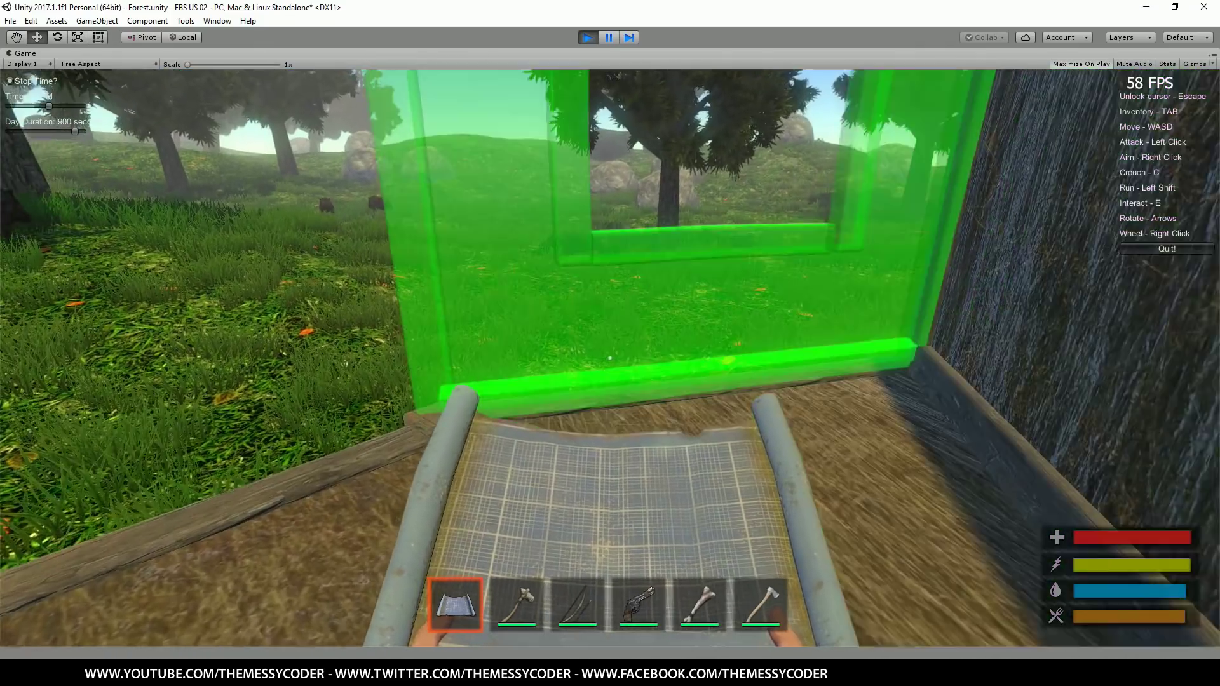
click(610, 357)
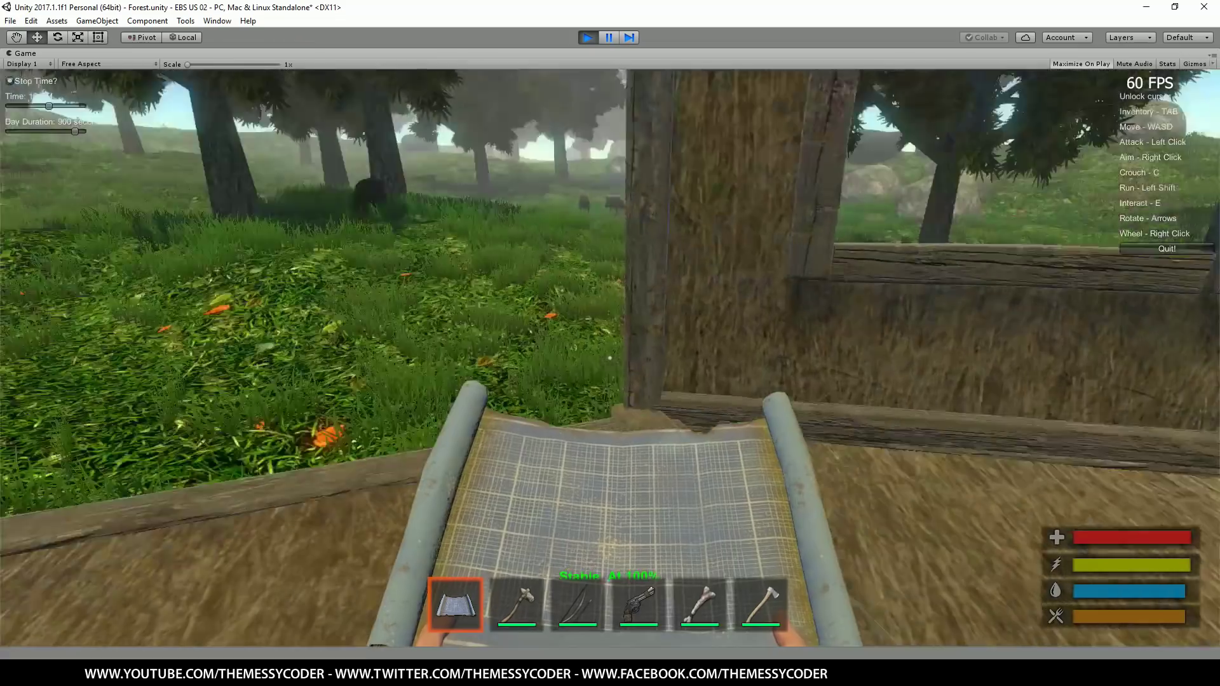
Step: Place a DoorWay wall to give the hut an entrance
right_click(610, 346)
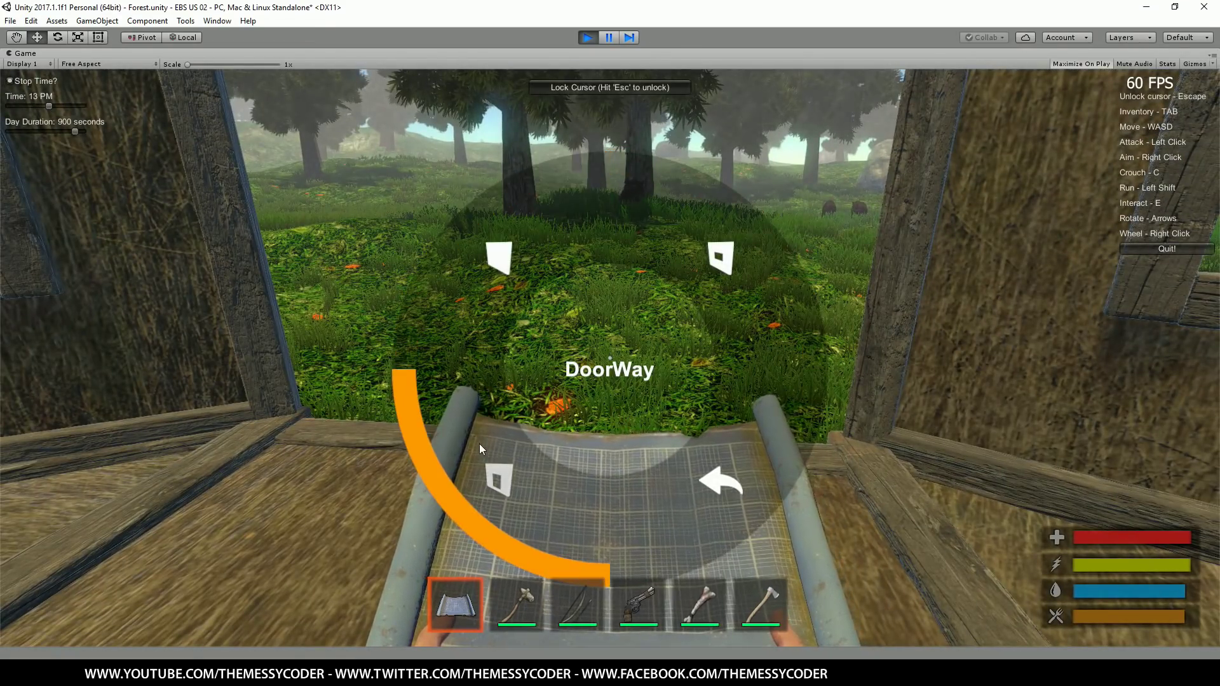
click(499, 481)
click(610, 358)
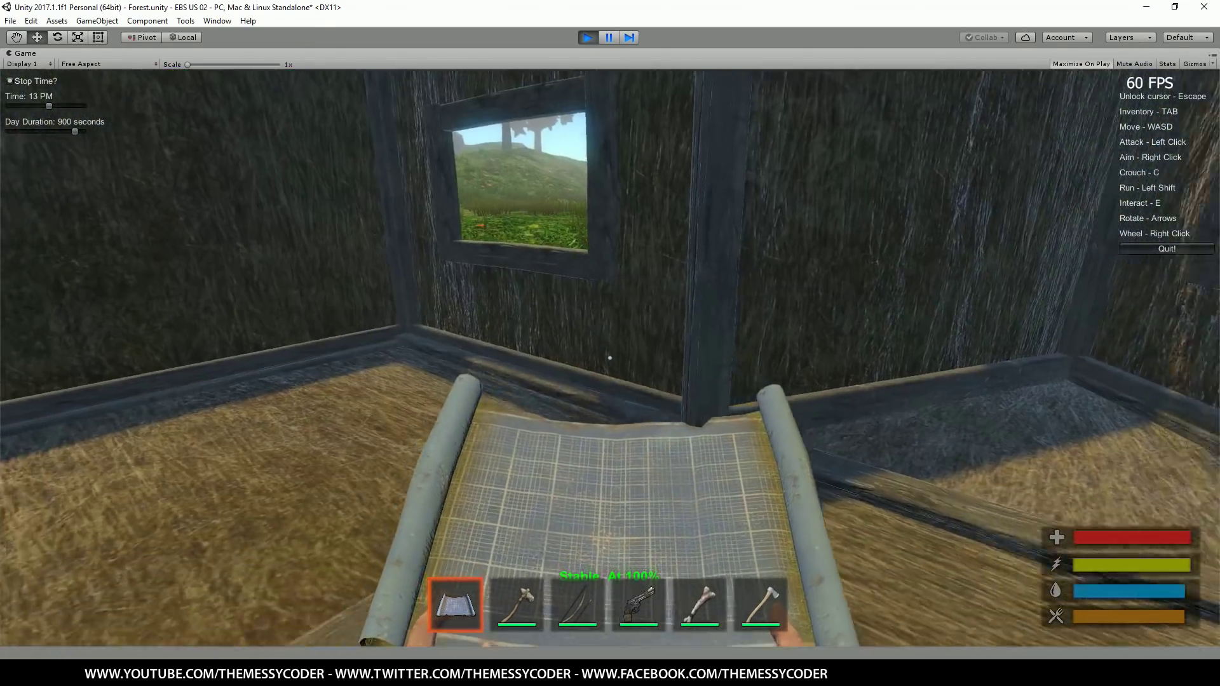
Step: Place a Floor Ladder piece in the hut's ceiling opening
key(Escape)
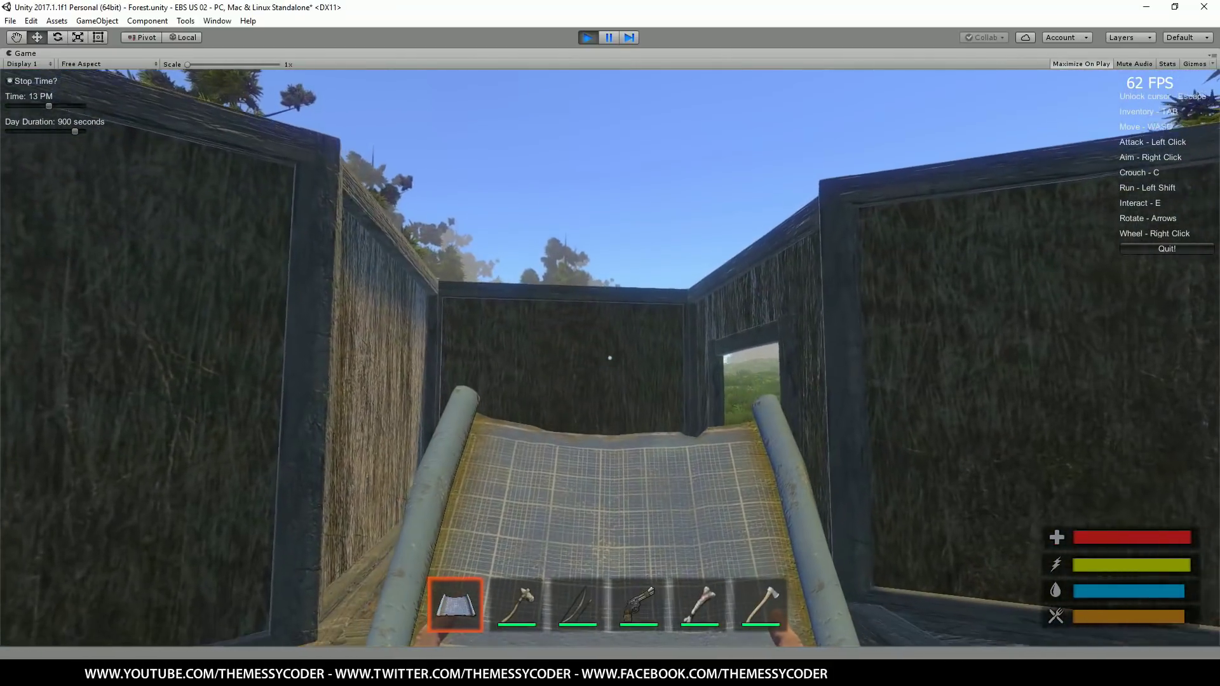
right_click(609, 347)
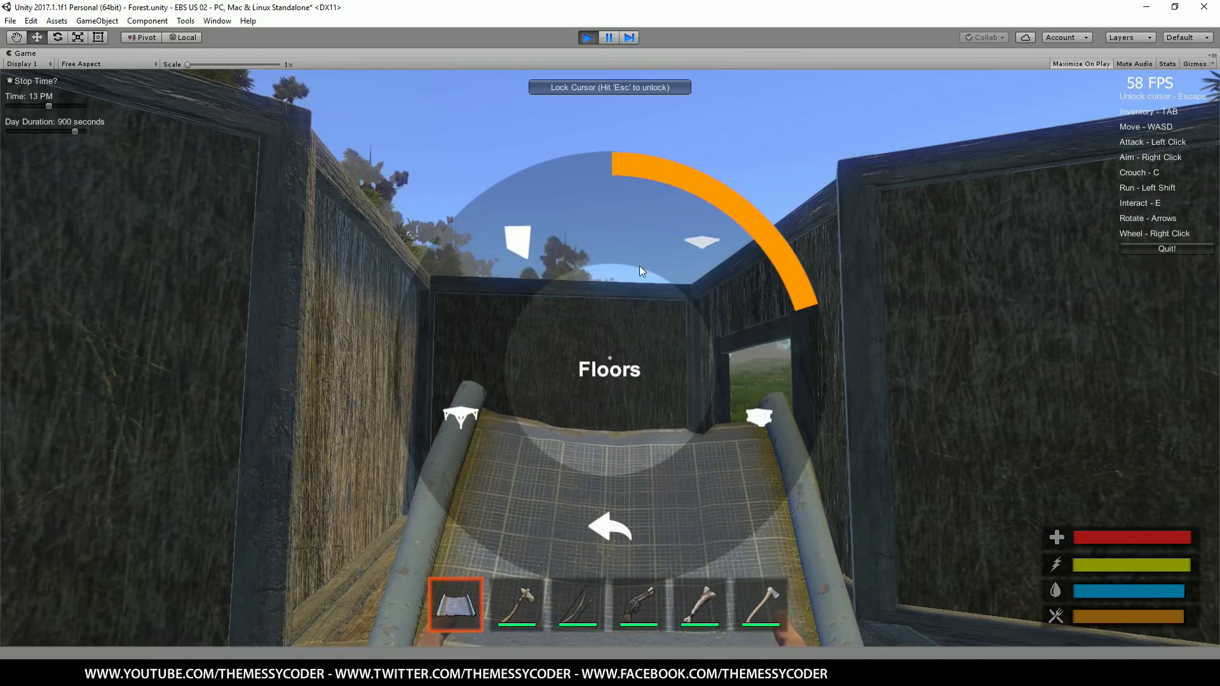
click(674, 261)
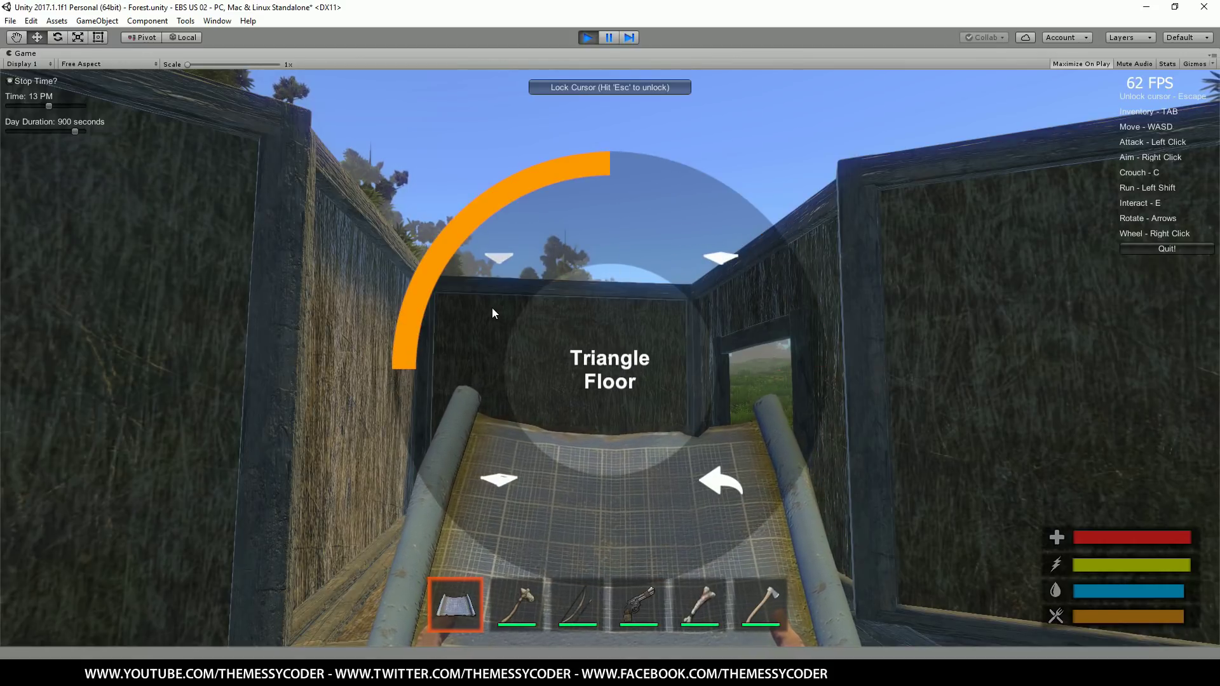
click(511, 480)
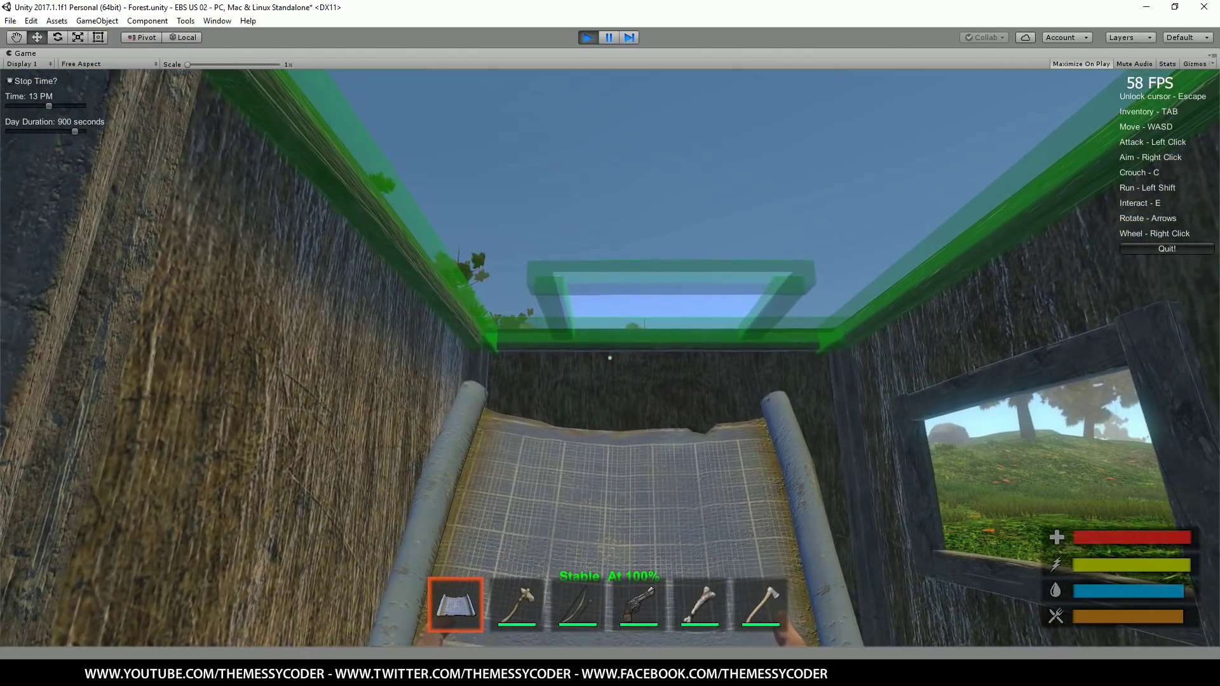
click(609, 358)
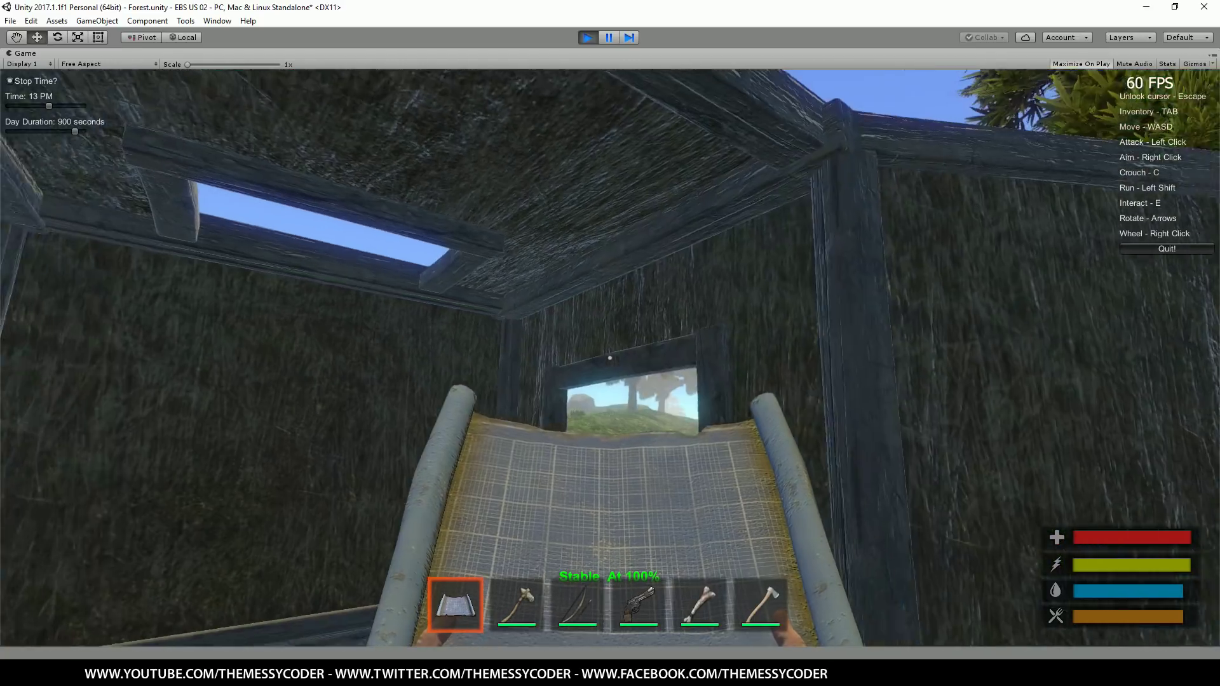
Step: Cover the wall tops with floor pieces as a ceiling, leaving one square opening
right_click(675, 345)
click(491, 293)
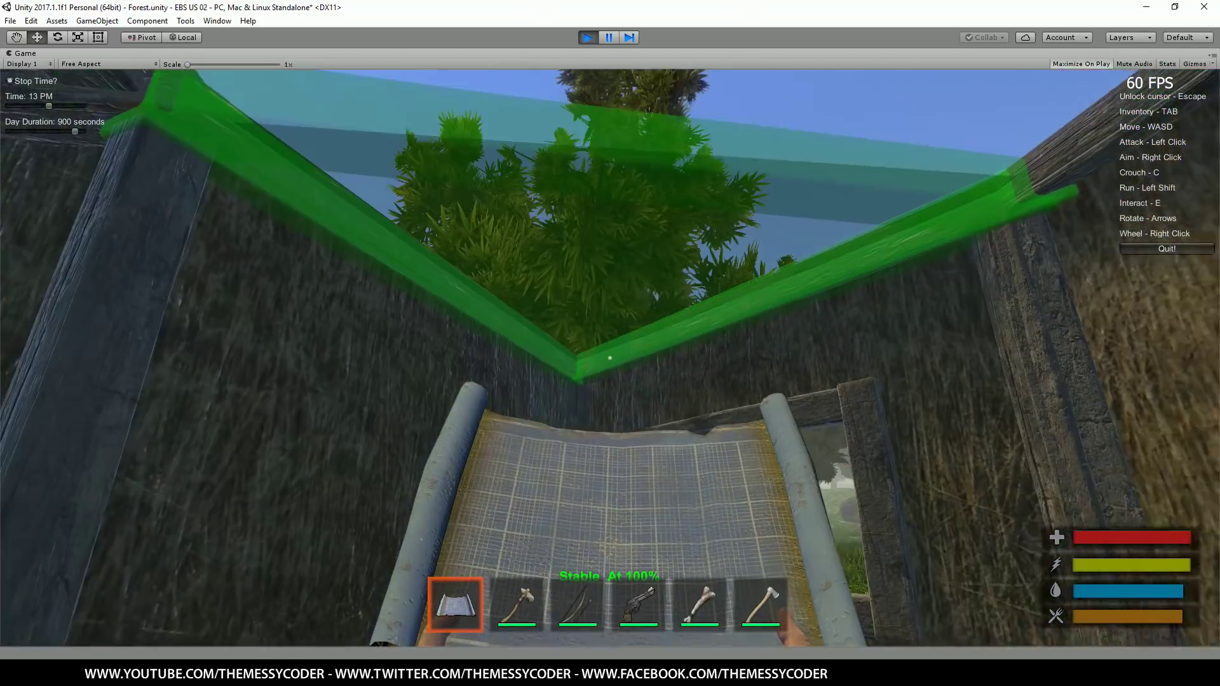
right_click(610, 358)
click(496, 295)
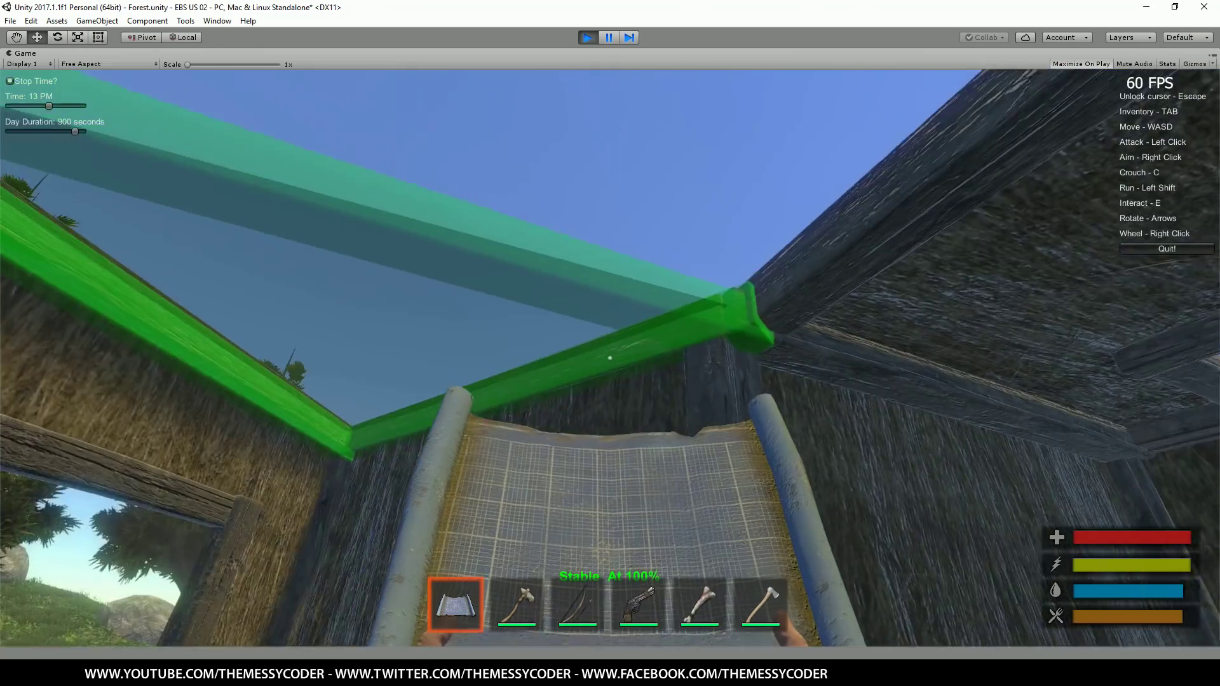
right_click(610, 358)
click(623, 340)
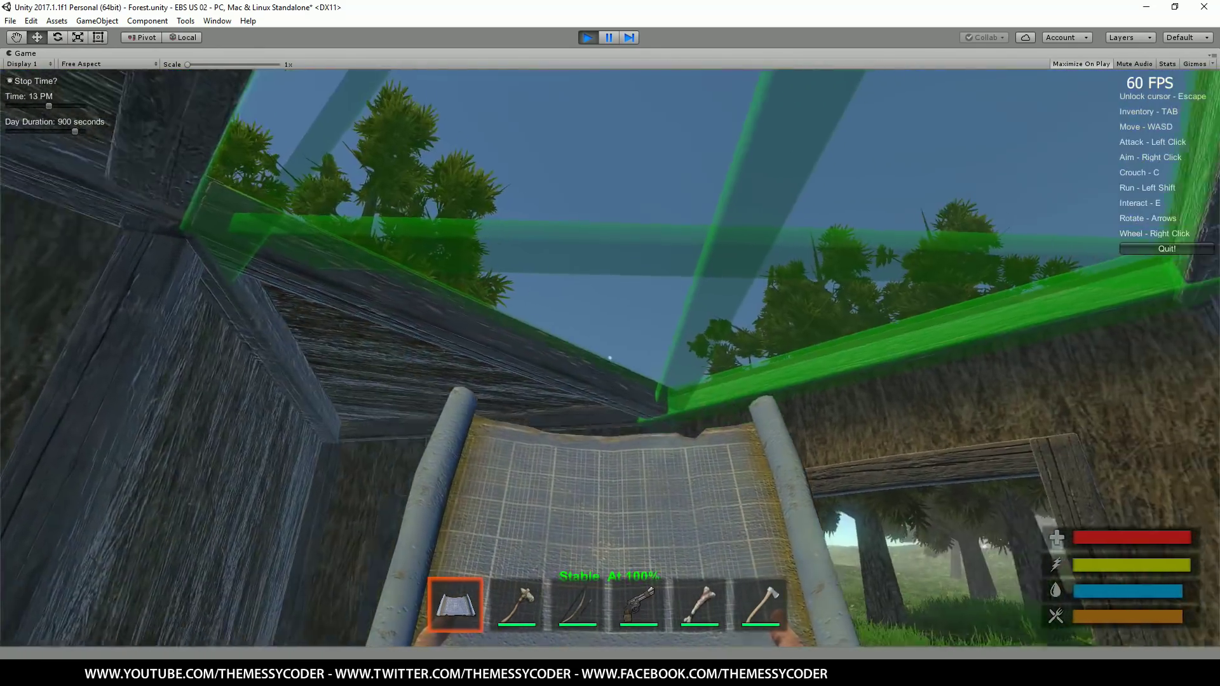
click(610, 358)
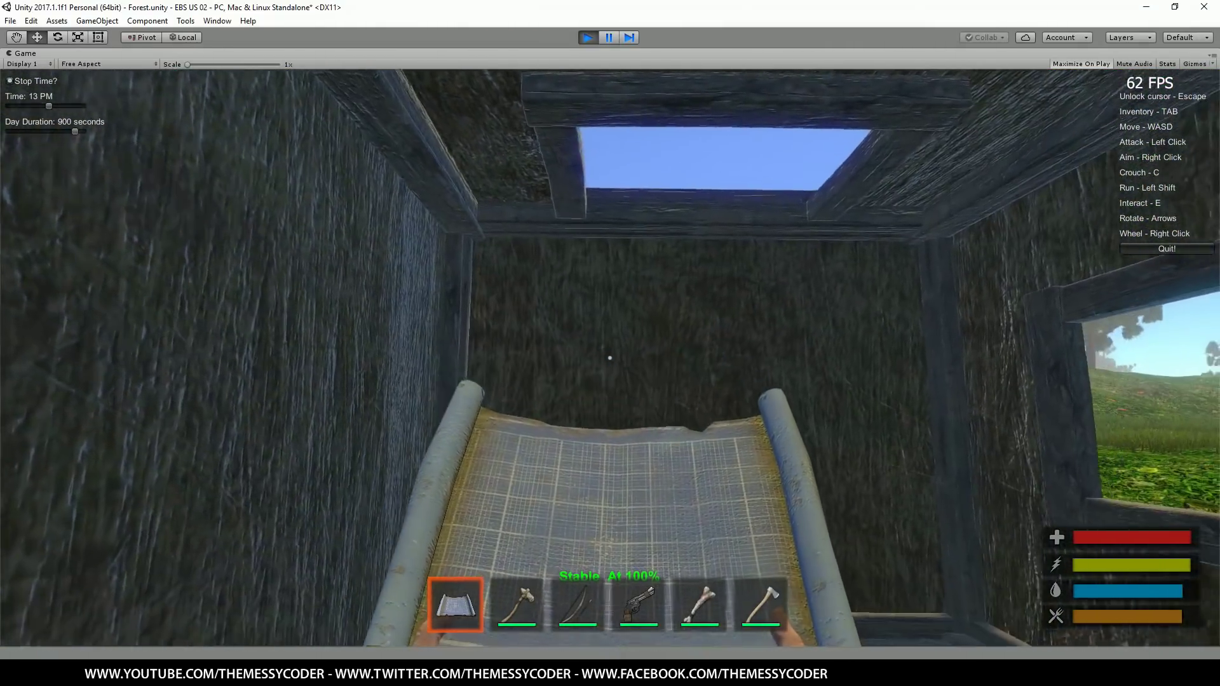
Step: From the Miscs category, place a torch on the inner wall, then a ladder toward the ceiling opening
right_click(610, 358)
click(717, 469)
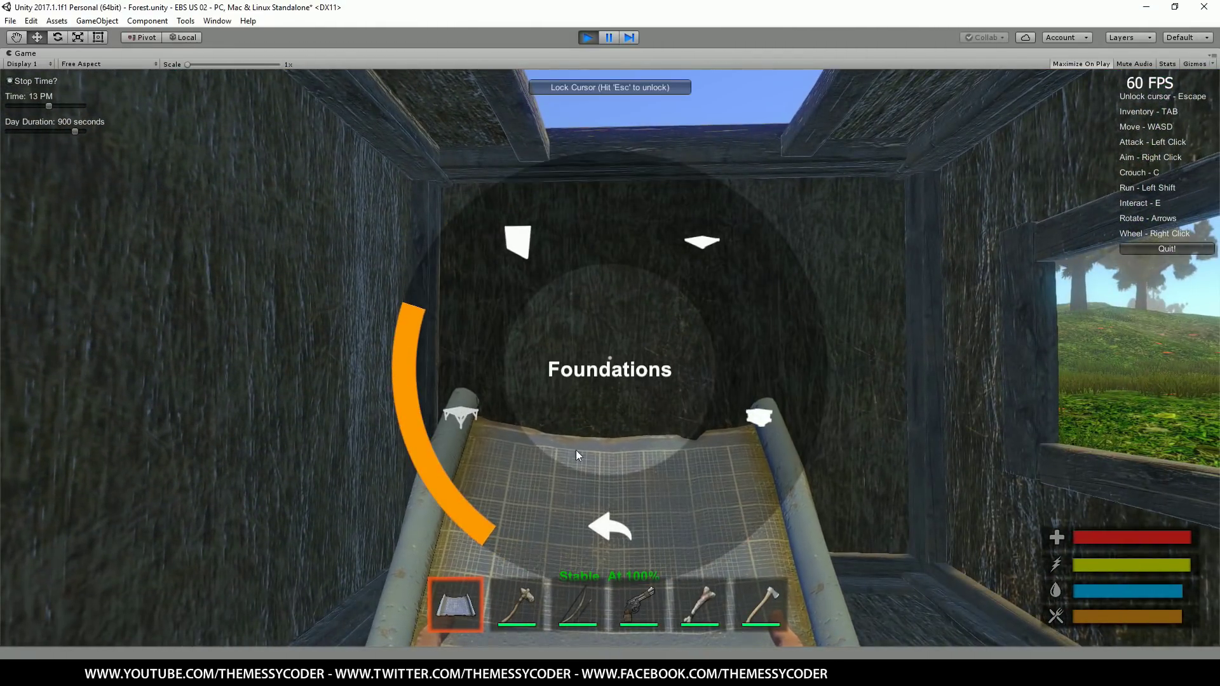
click(762, 438)
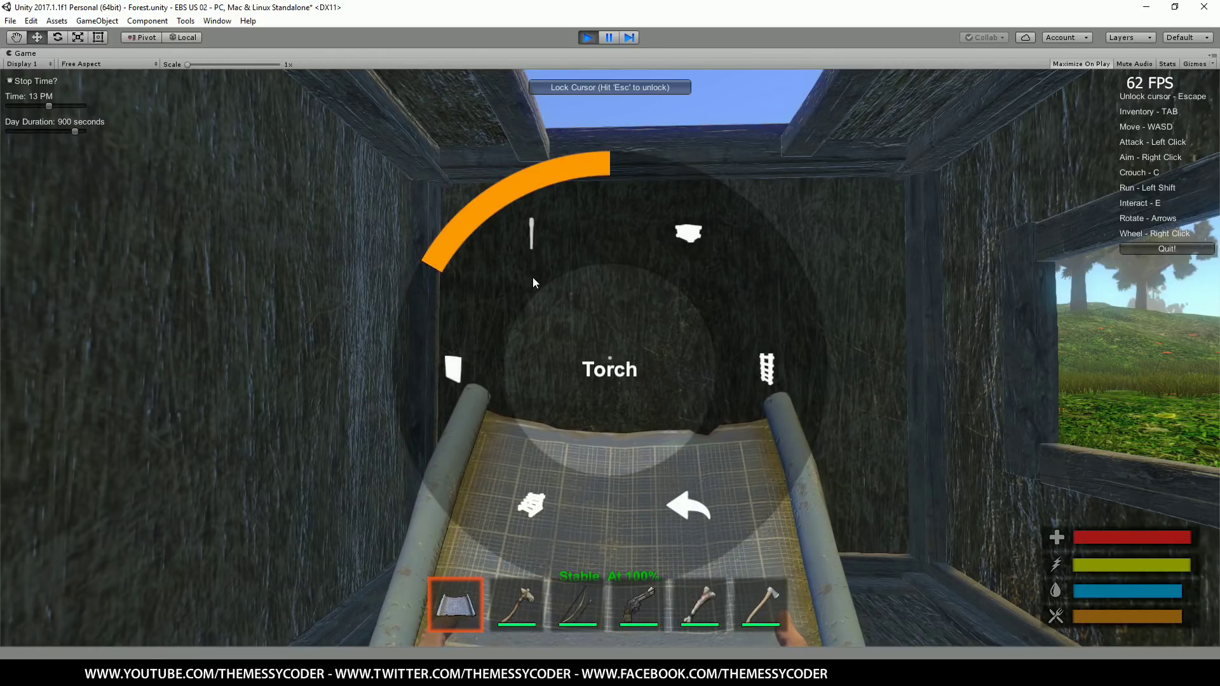
click(719, 345)
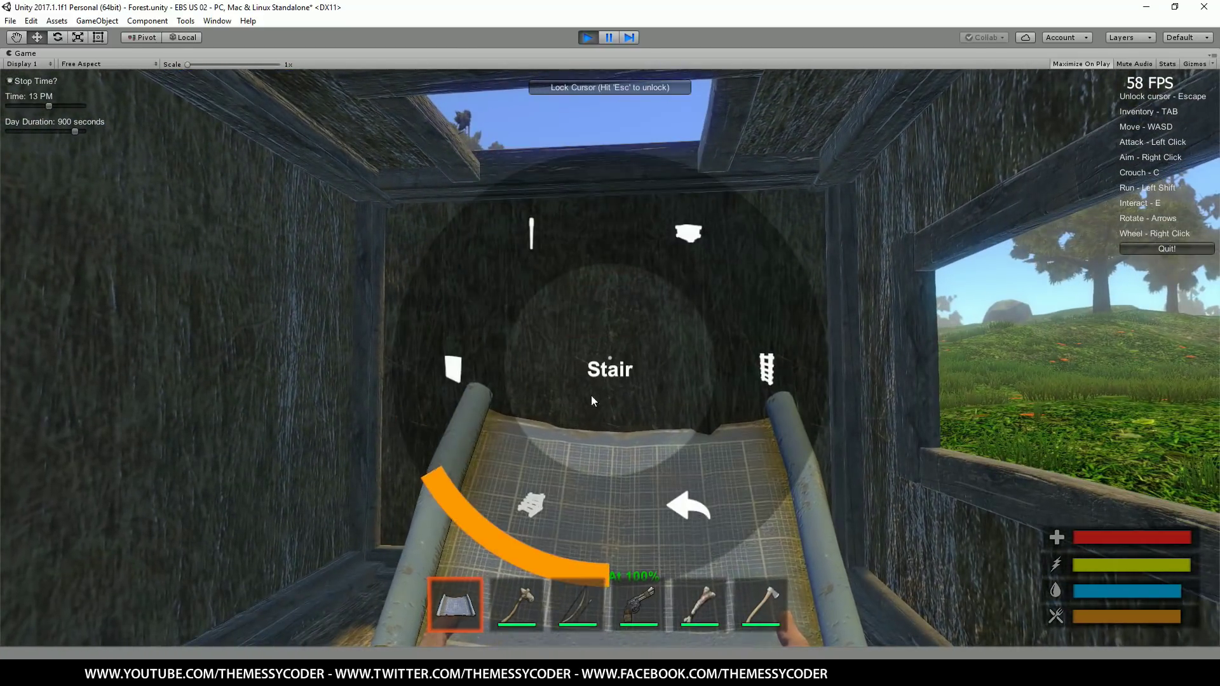
click(502, 255)
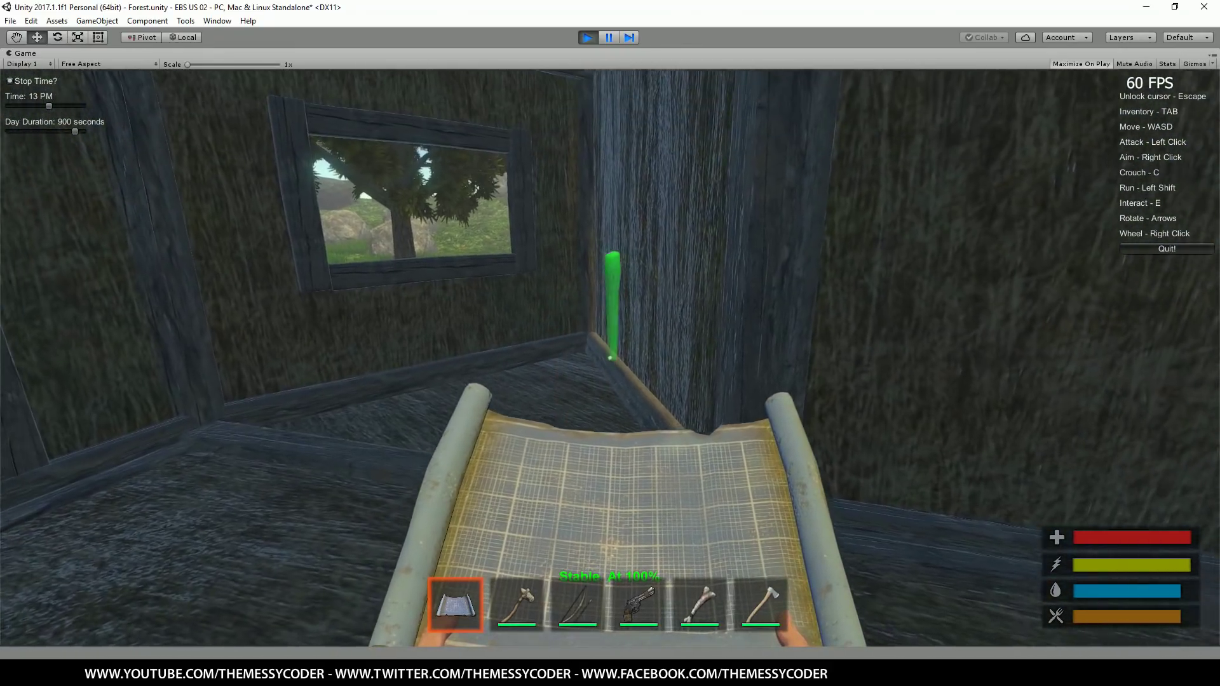
click(610, 357)
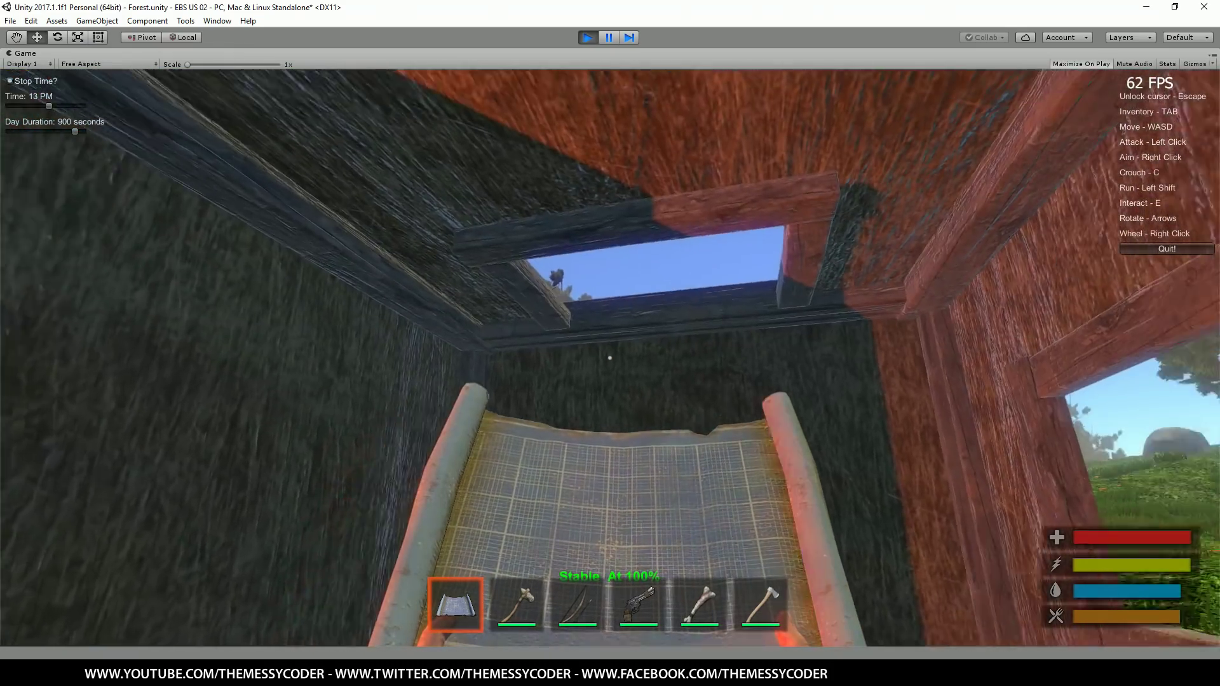
right_drag(609, 358, 719, 384)
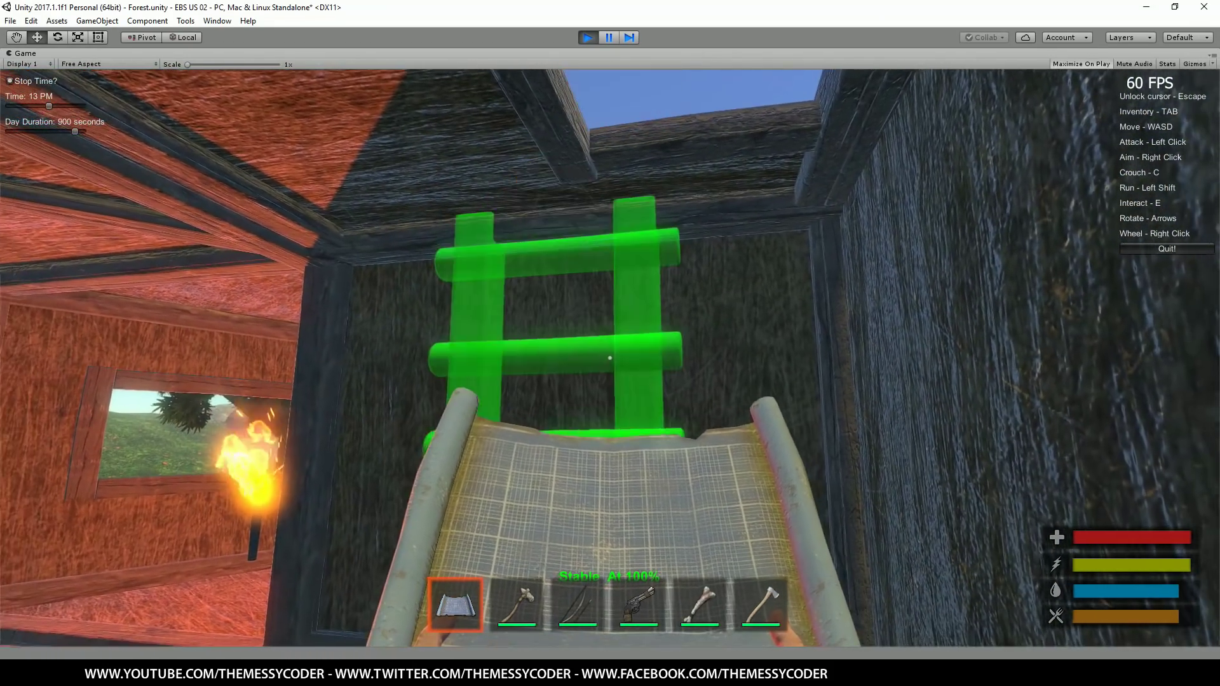
click(610, 358)
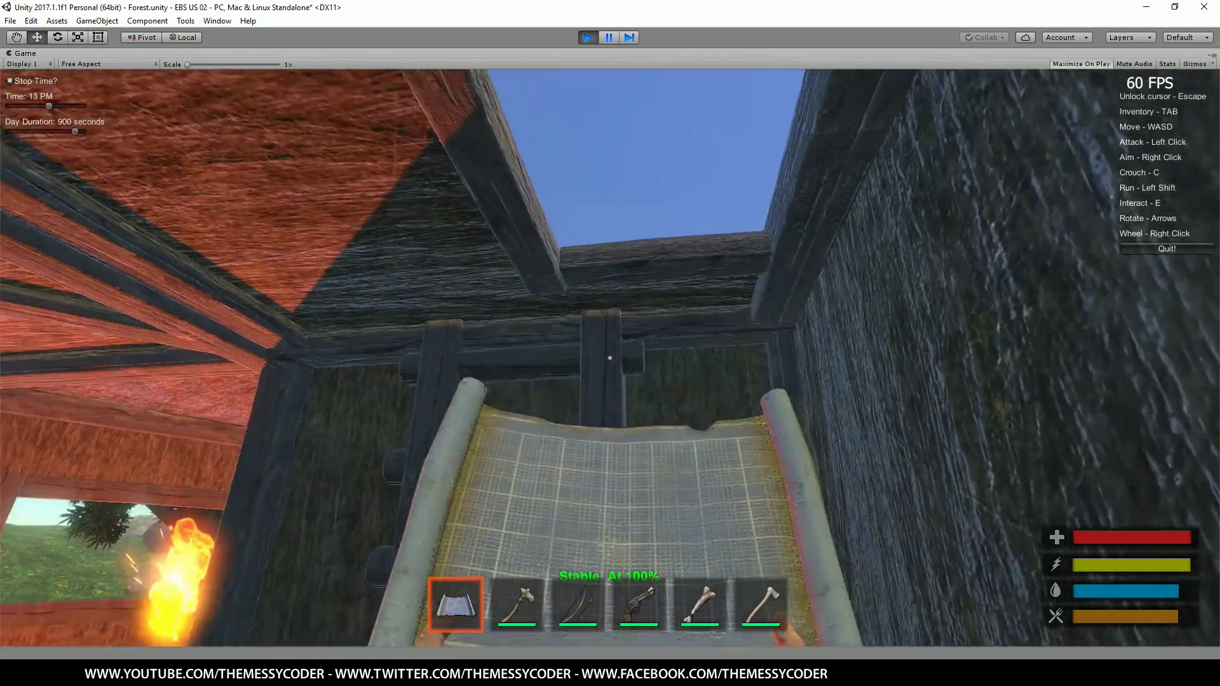
Step: Climb the new ladder with W, then return to the hut floor with S
key(w)
key(w)
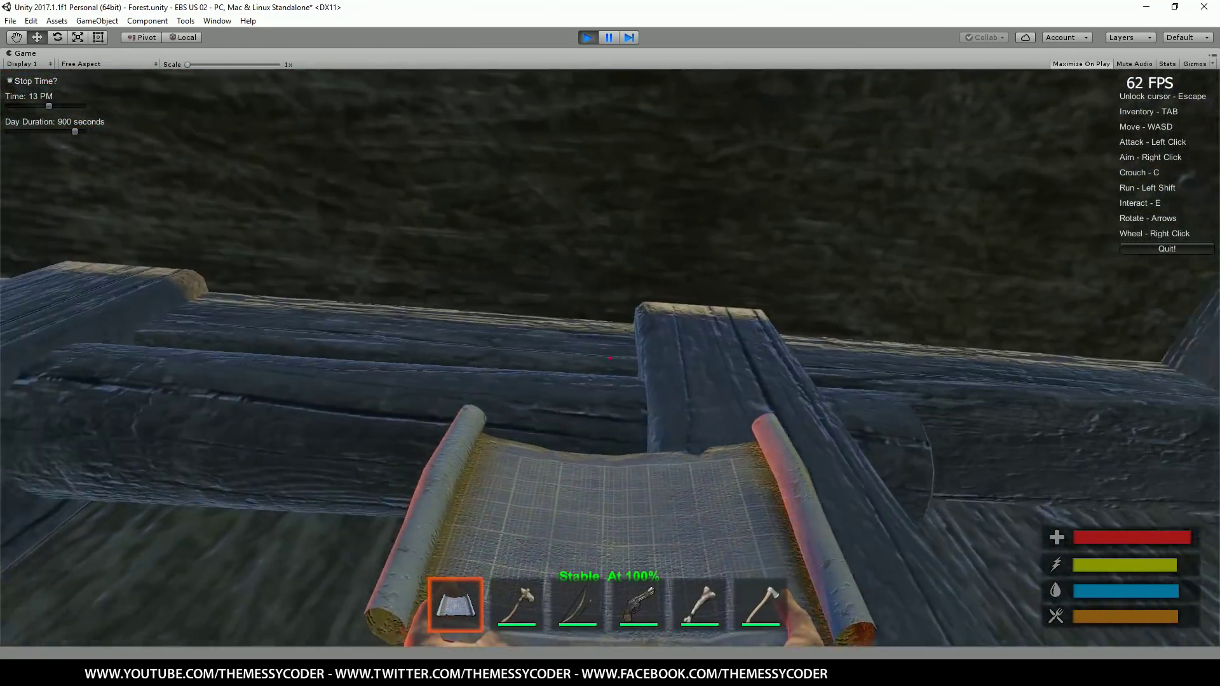
key(s)
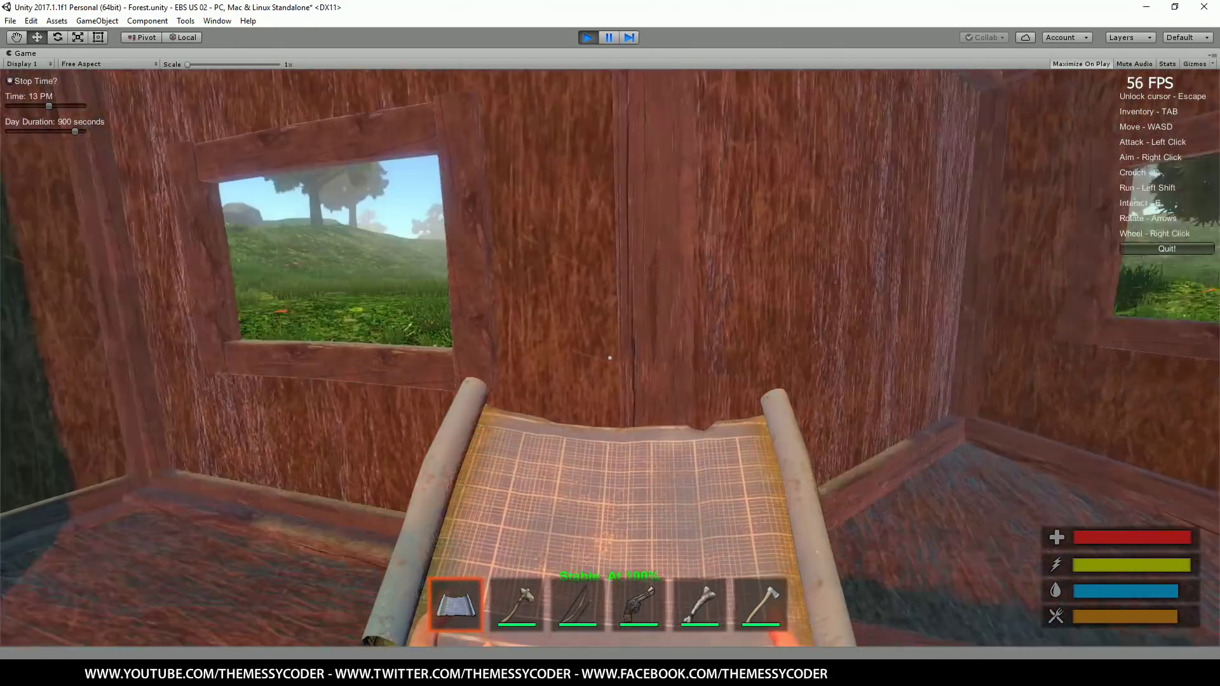
Step: Upgrade the hut's window from wood to rock through the upgrade wheel
right_click(666, 389)
click(632, 525)
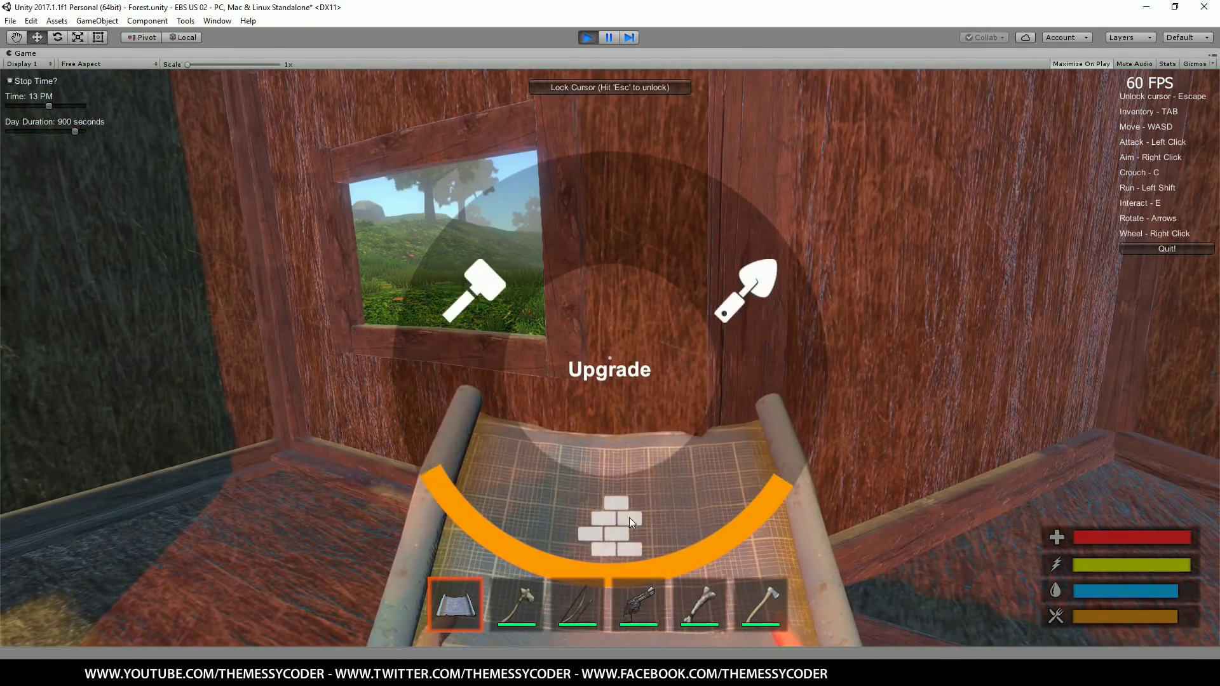
click(610, 528)
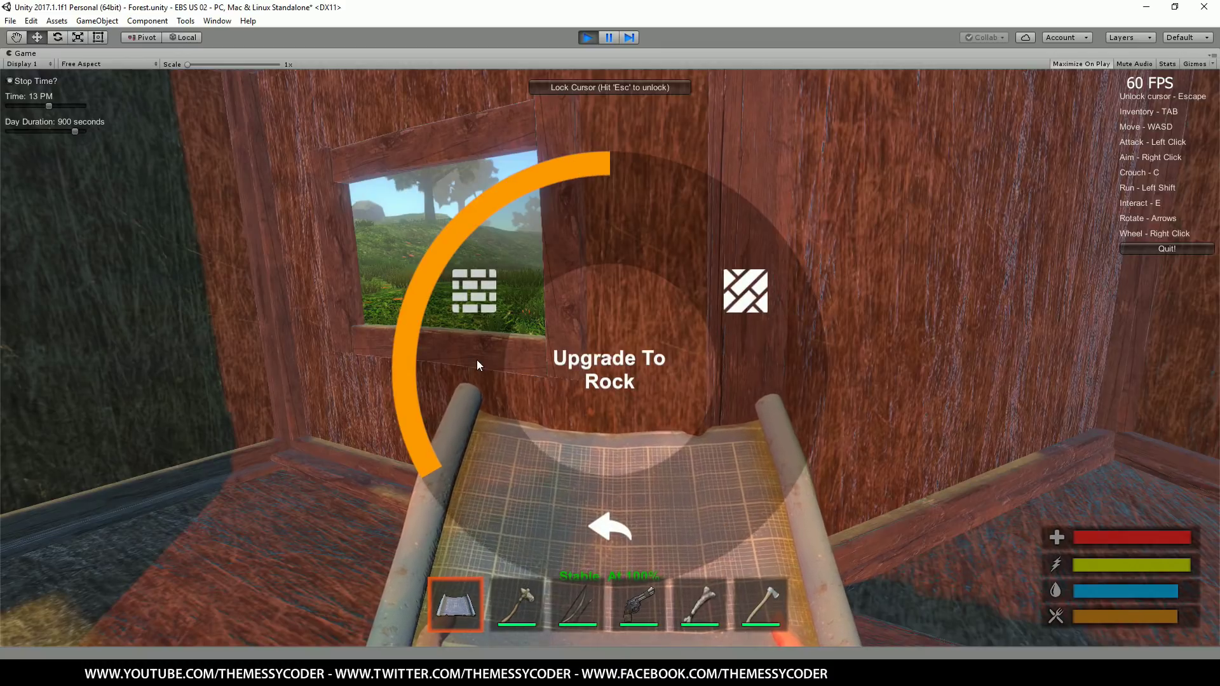
click(425, 363)
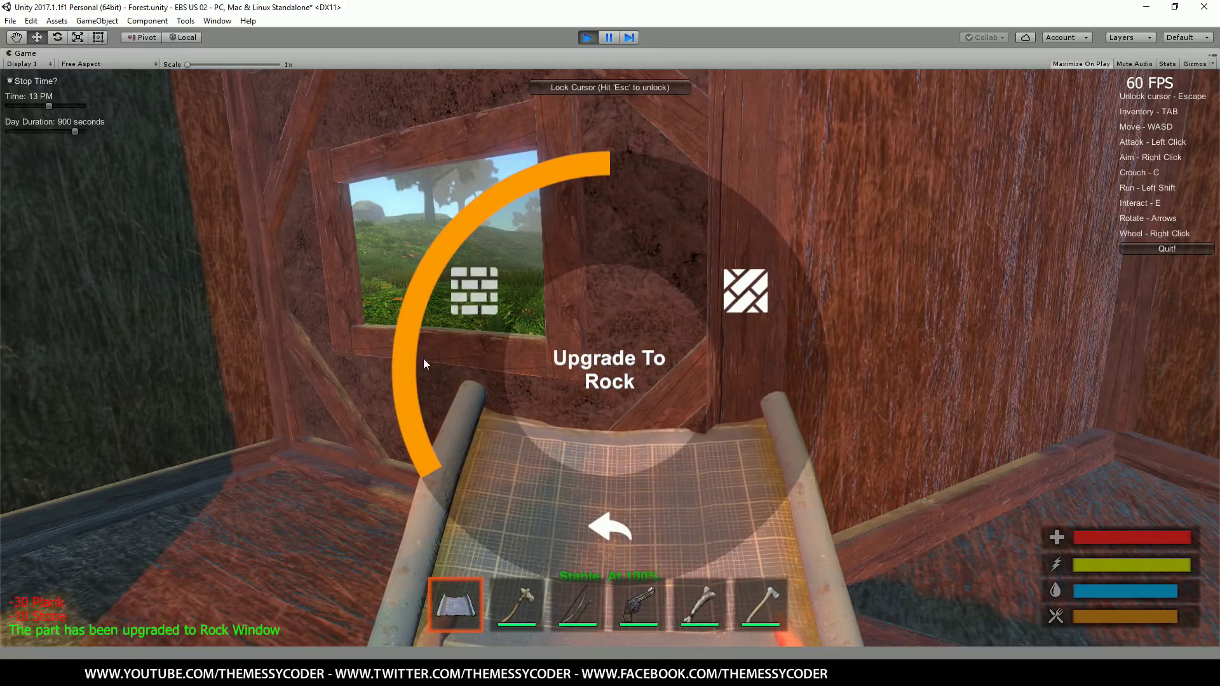
Step: Upgrade a neighbouring wall to rock, then walk toward and back from the doorway
right_click(590, 360)
right_click(608, 347)
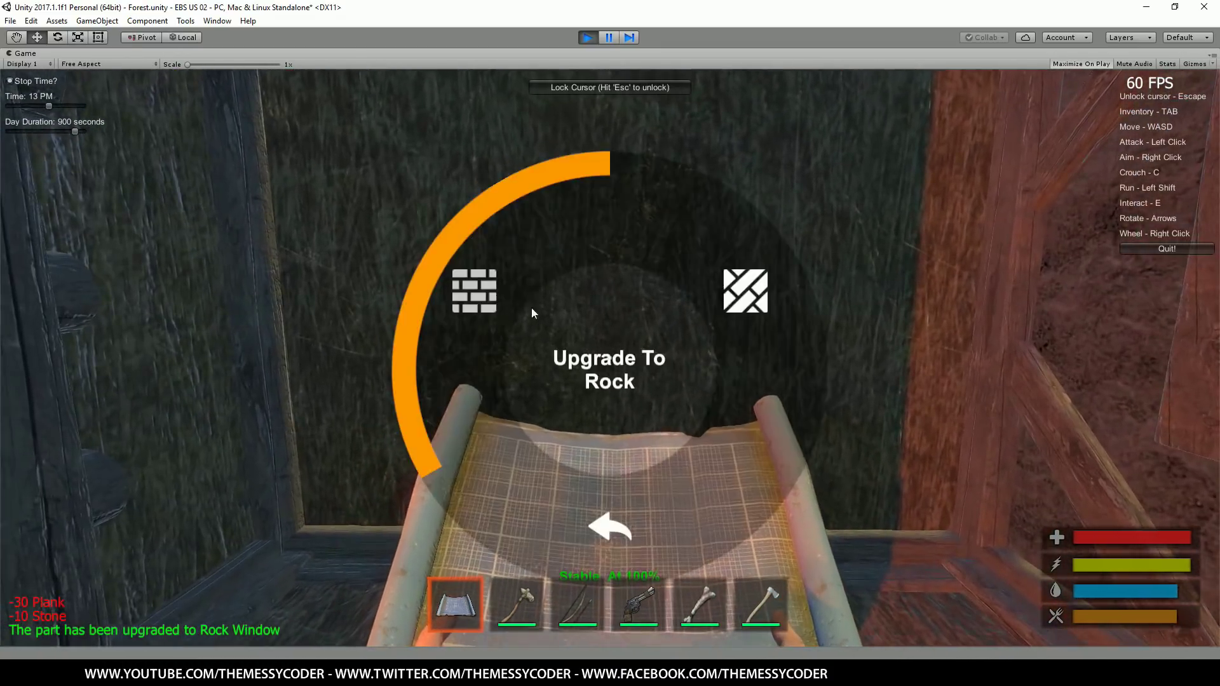
click(479, 296)
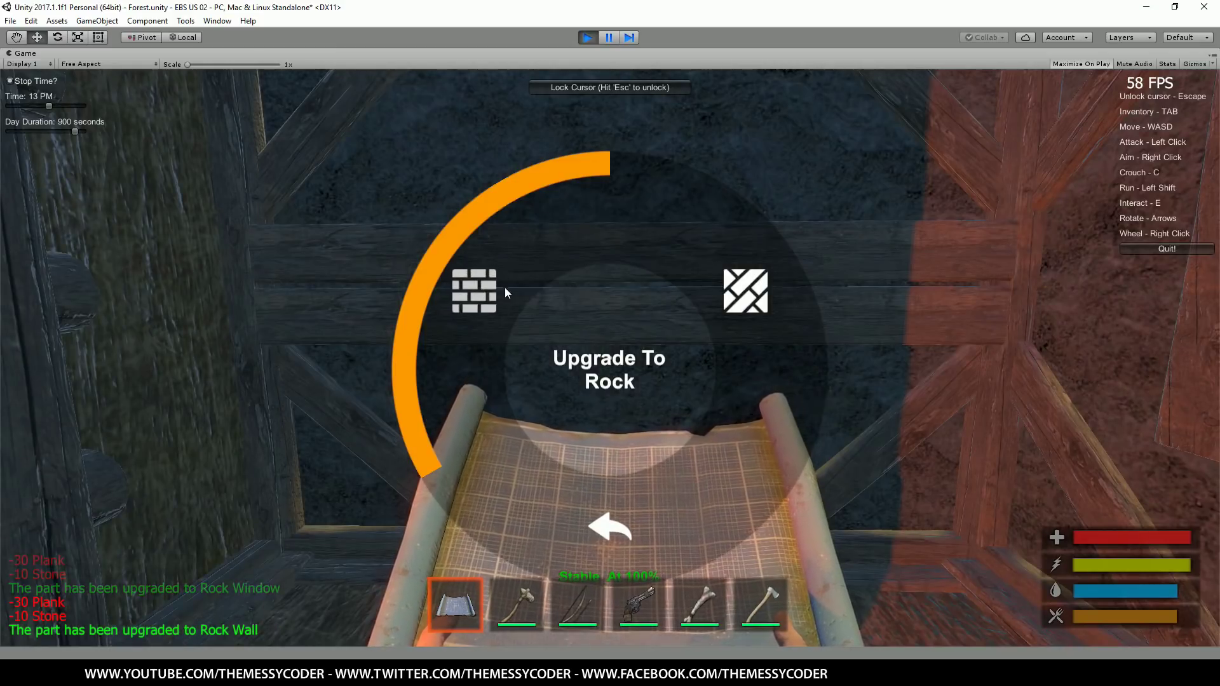
right_click(507, 289)
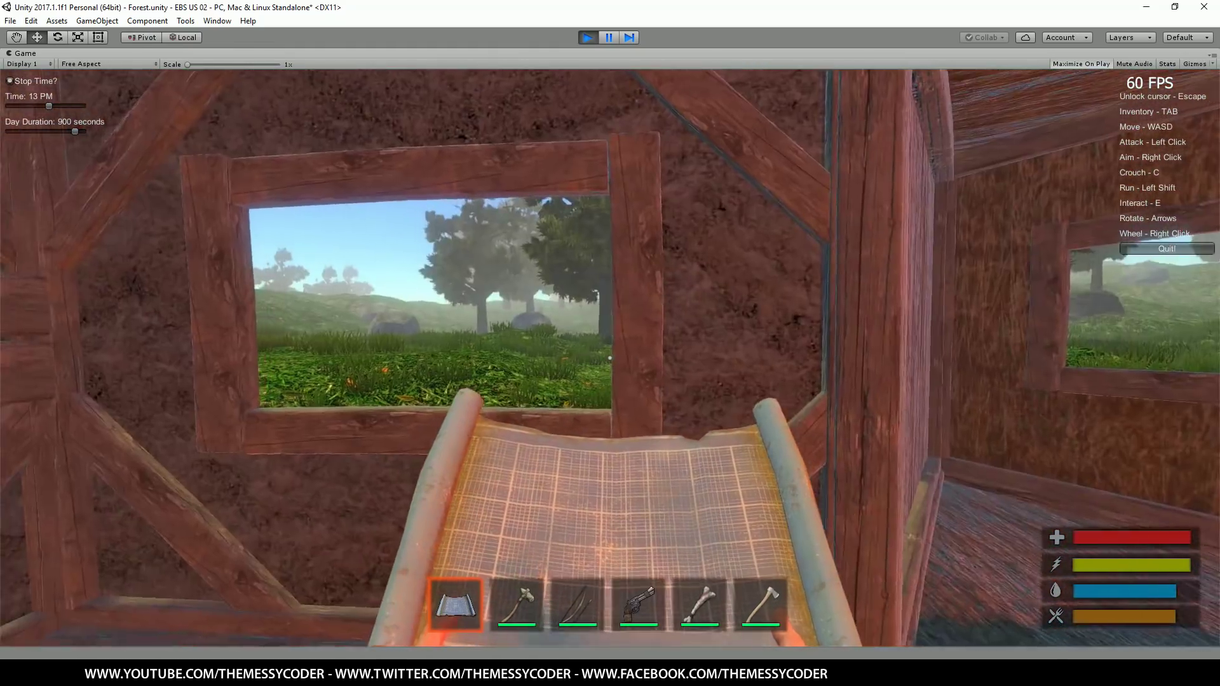
key(w)
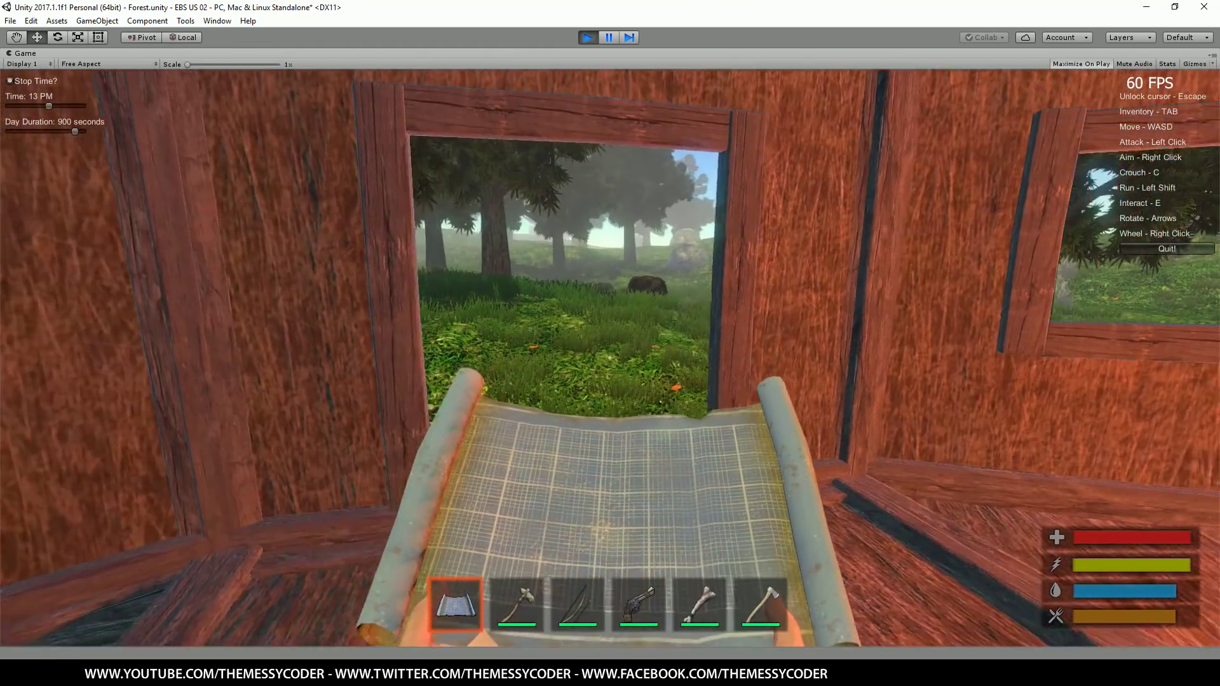
key(s)
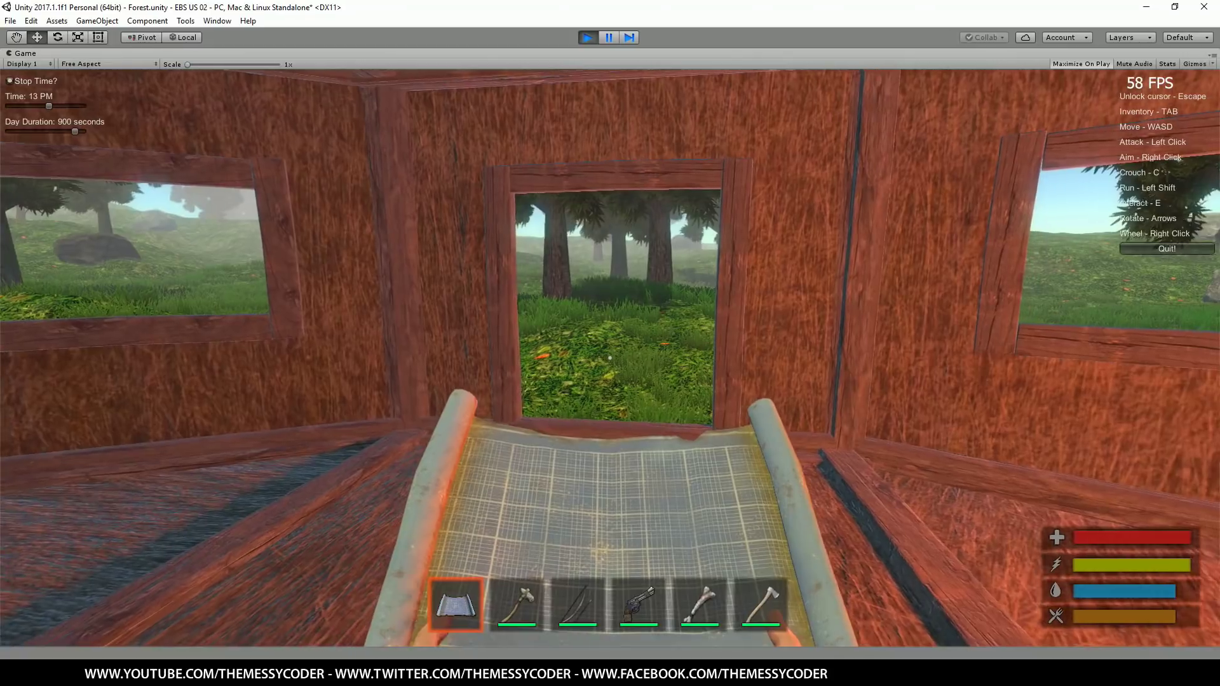
Step: Leave the maximized Game view, select World Camera and expand Base Builder Example
key(Escape)
key(shift+space)
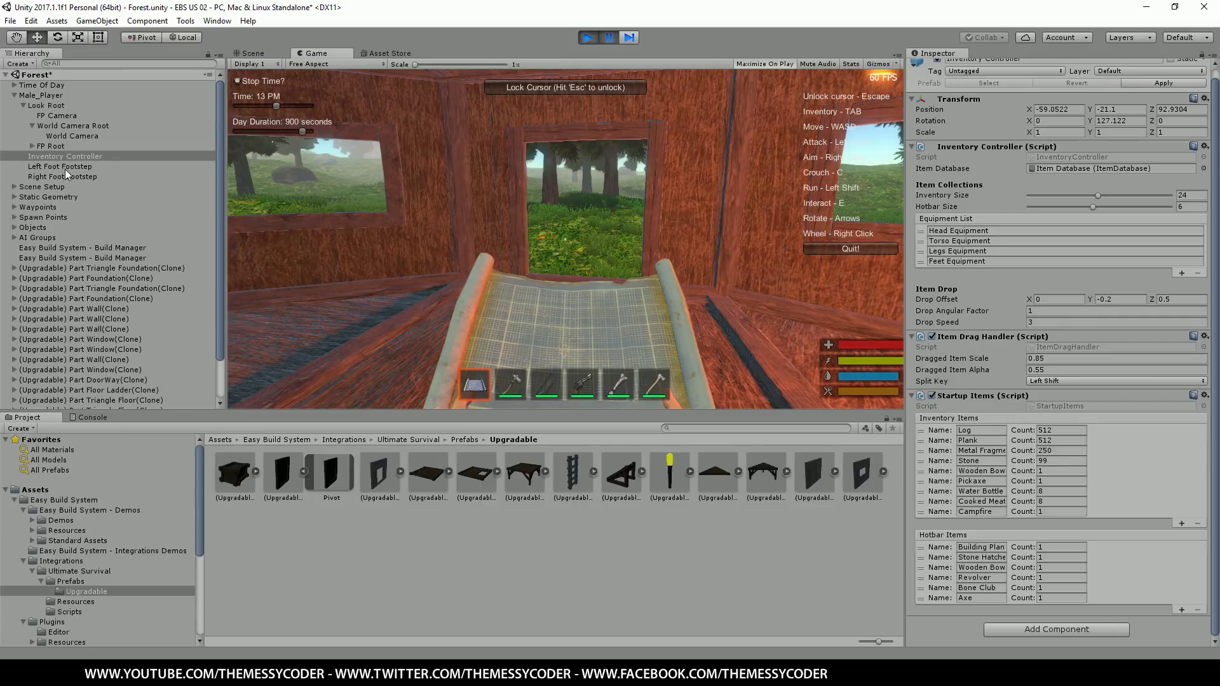
click(71, 135)
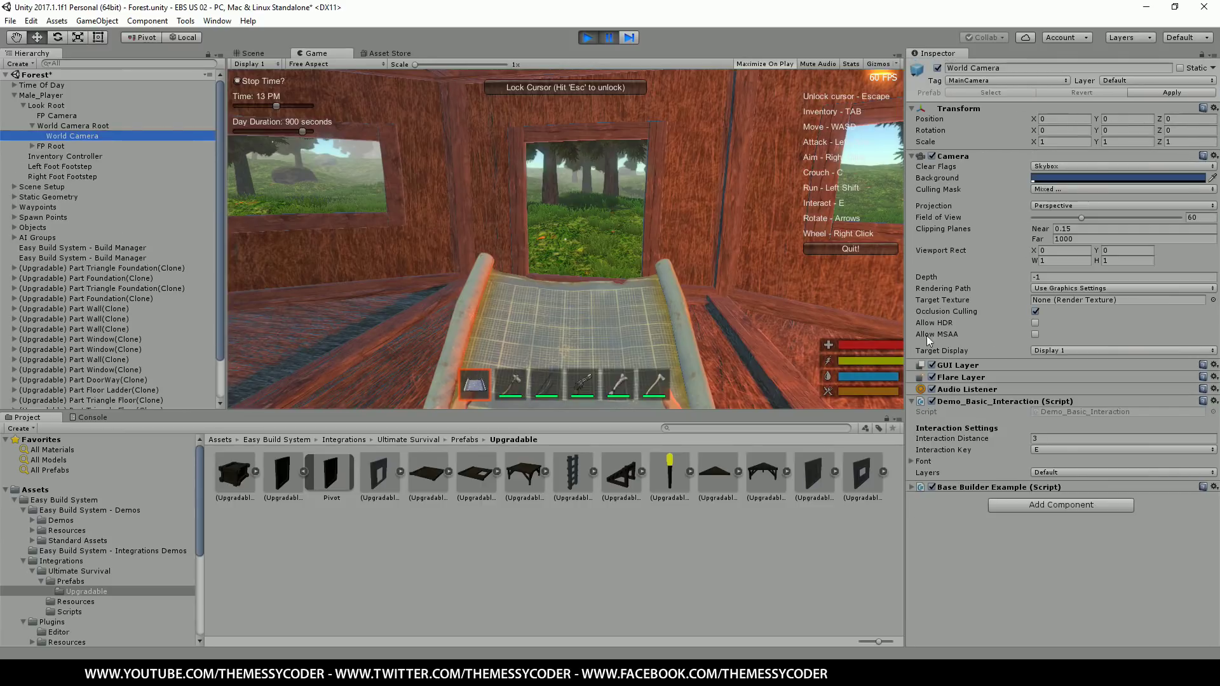
click(913, 487)
scroll(1006, 462, down, 5)
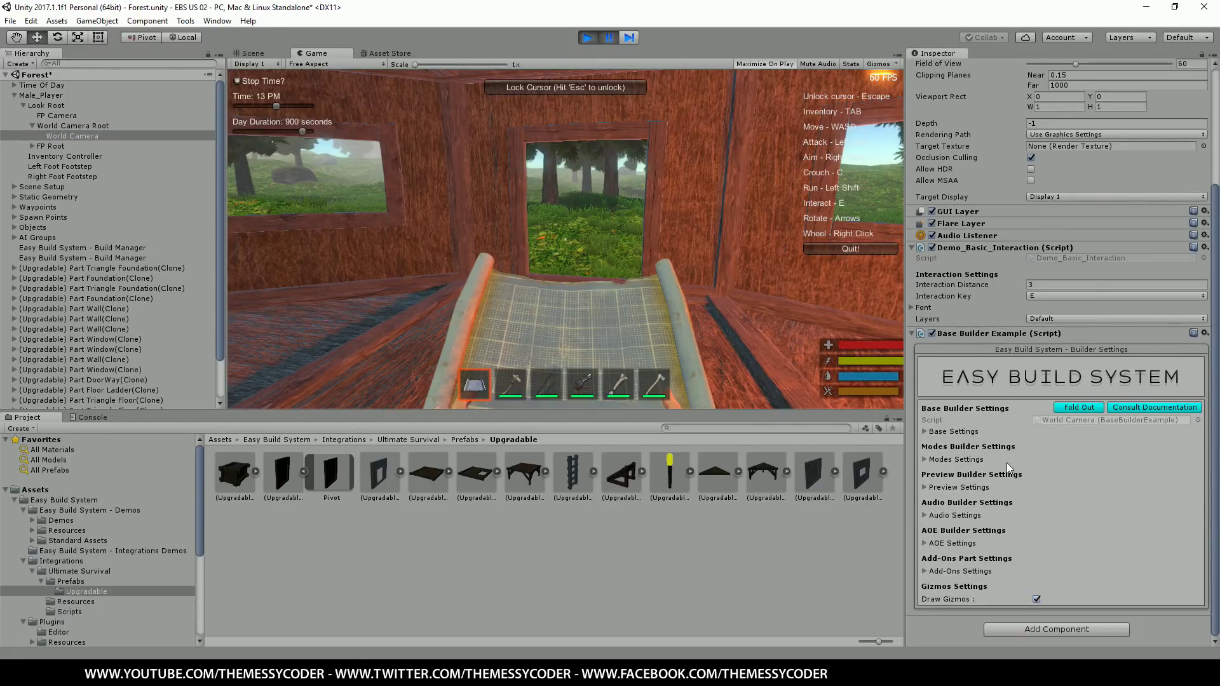
Step: Expand Audio Settings and assign Male_Player as the builder's Audio Source
click(926, 515)
scroll(1016, 515, down, 1)
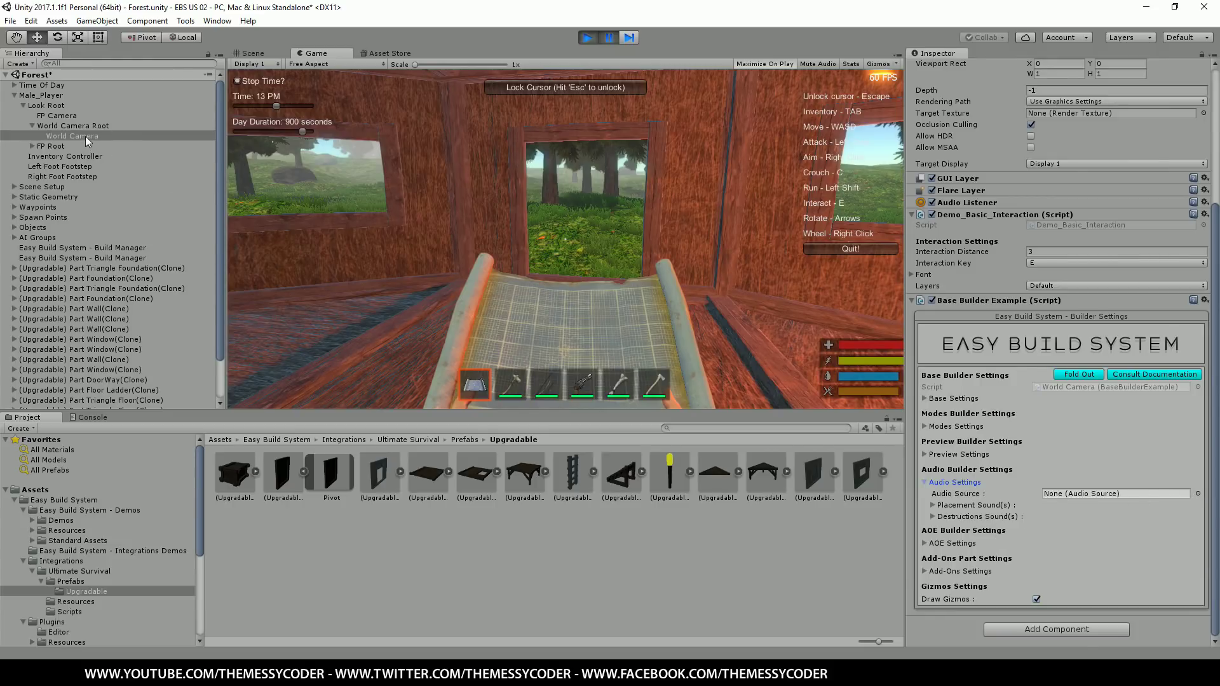
drag(84, 136, 1073, 489)
drag(42, 96, 1080, 494)
Step: Set the Placement Sound(s) list size to 2
click(933, 505)
click(1082, 516)
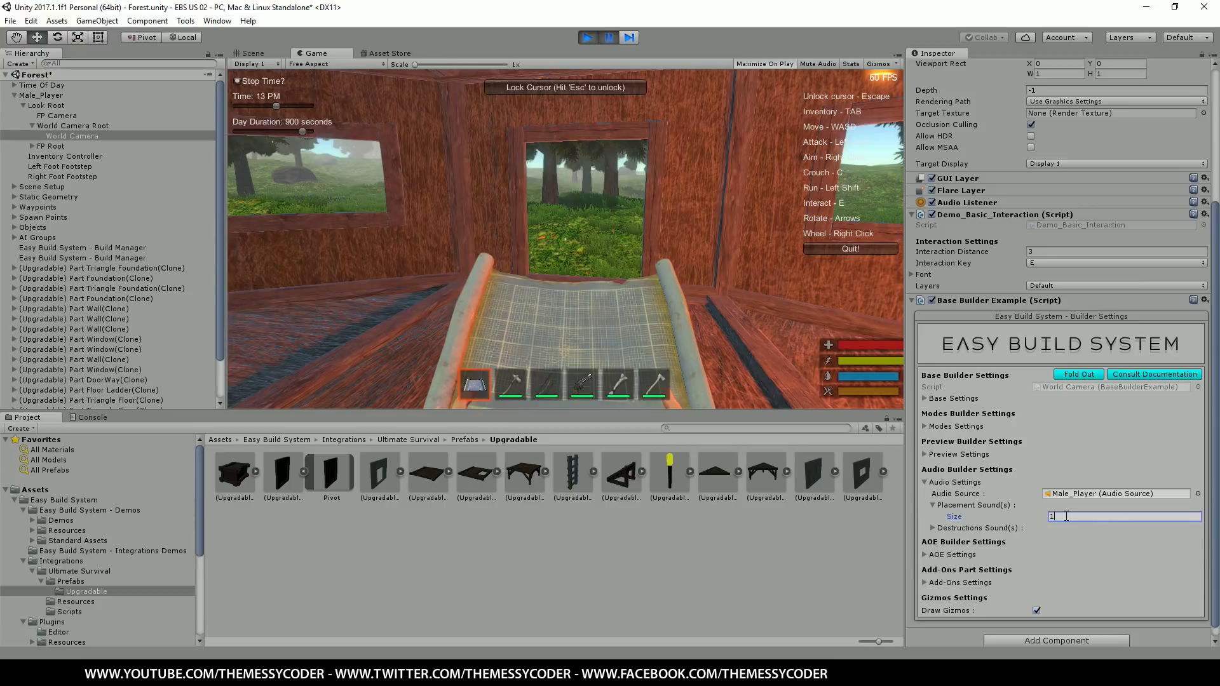
key(Return)
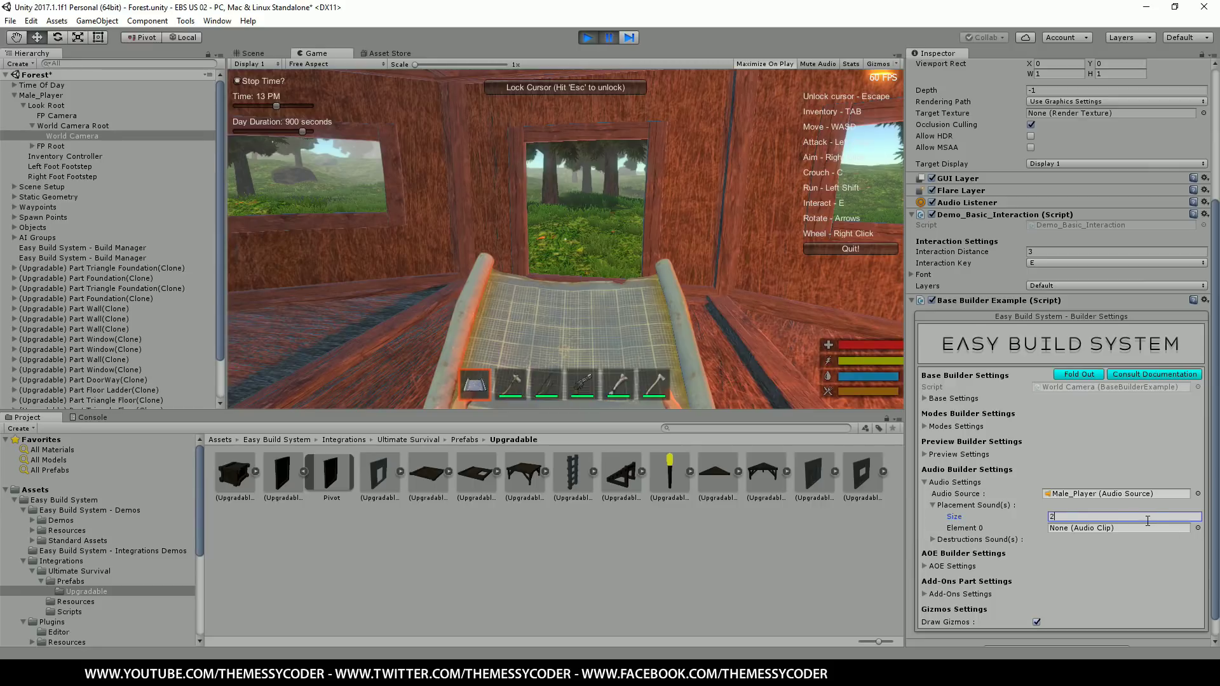
text(2)
key(Return)
Step: Assign the Placement 1 and Placement 2 clips to placement Elements 0 and 1
click(1196, 528)
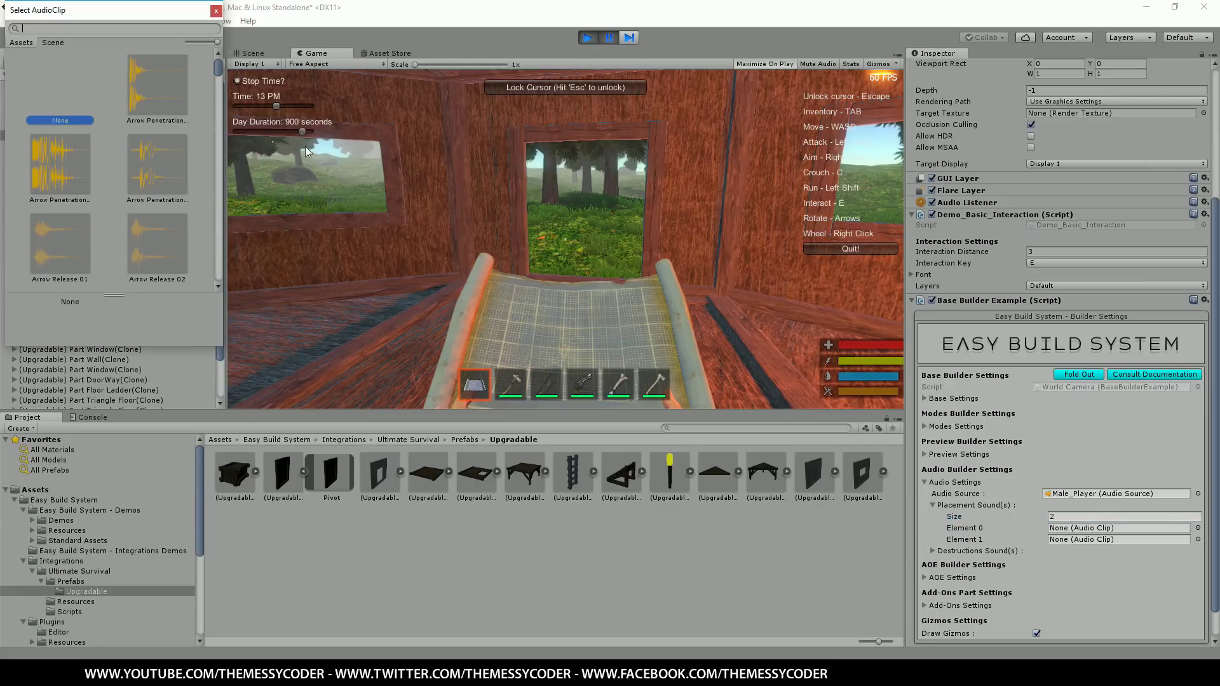
text(plac)
double_click(159, 68)
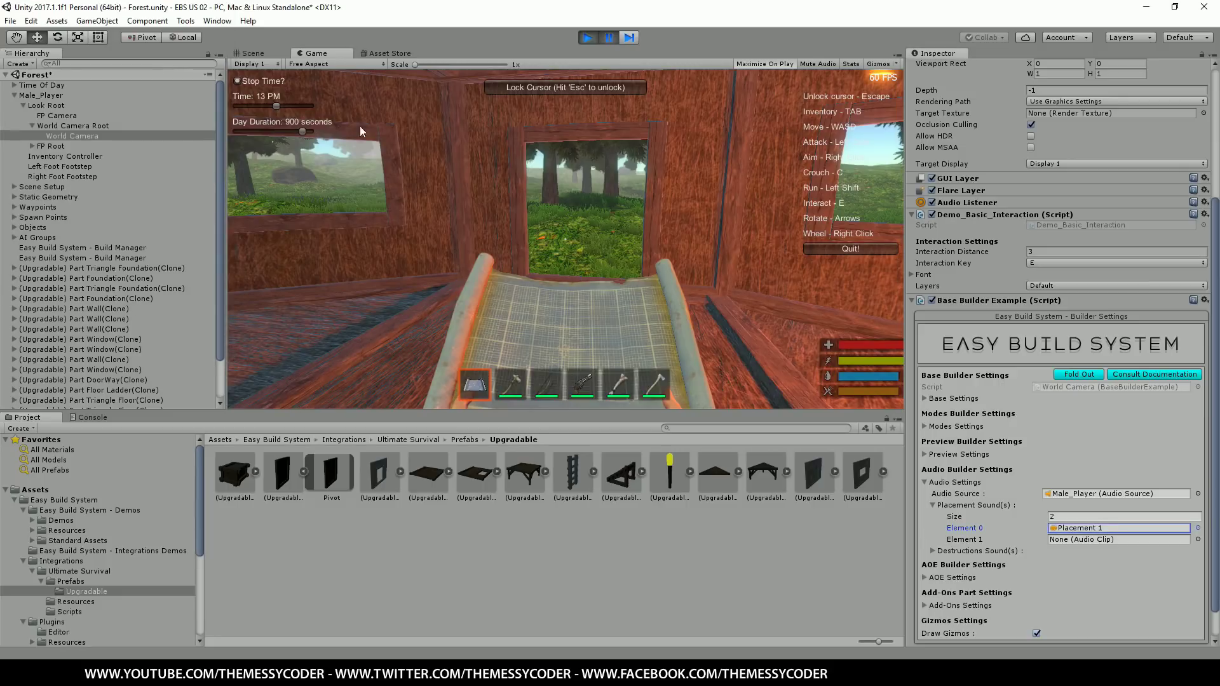
click(1197, 539)
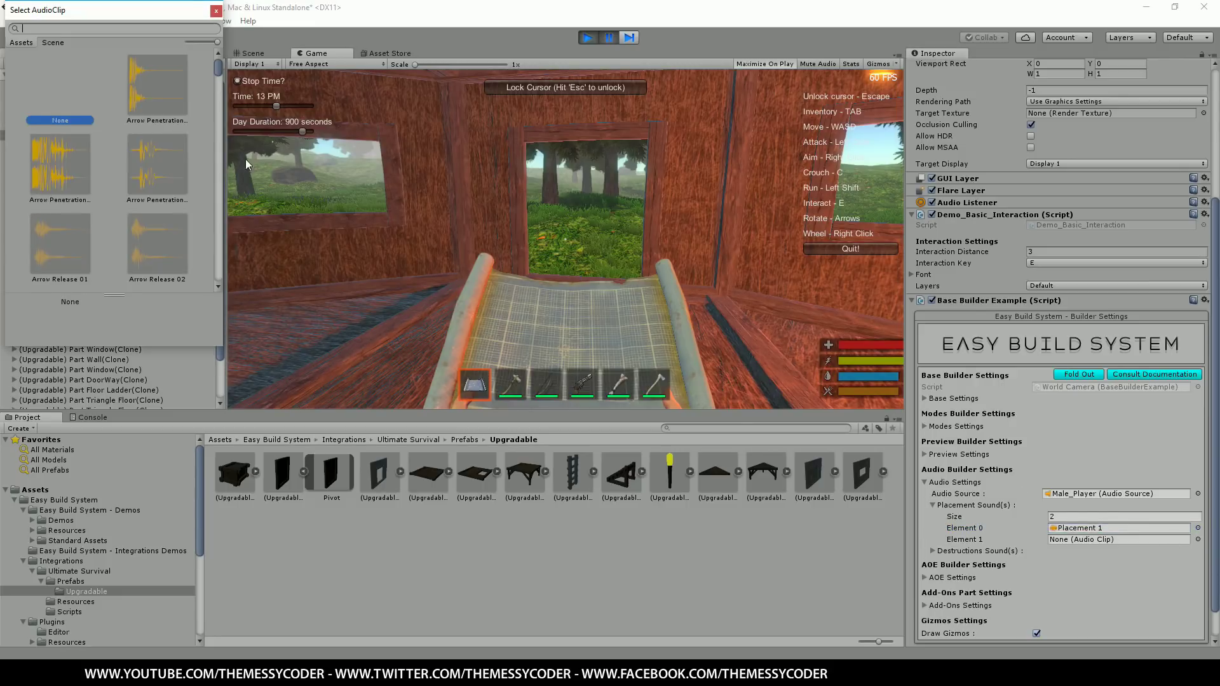
text(place)
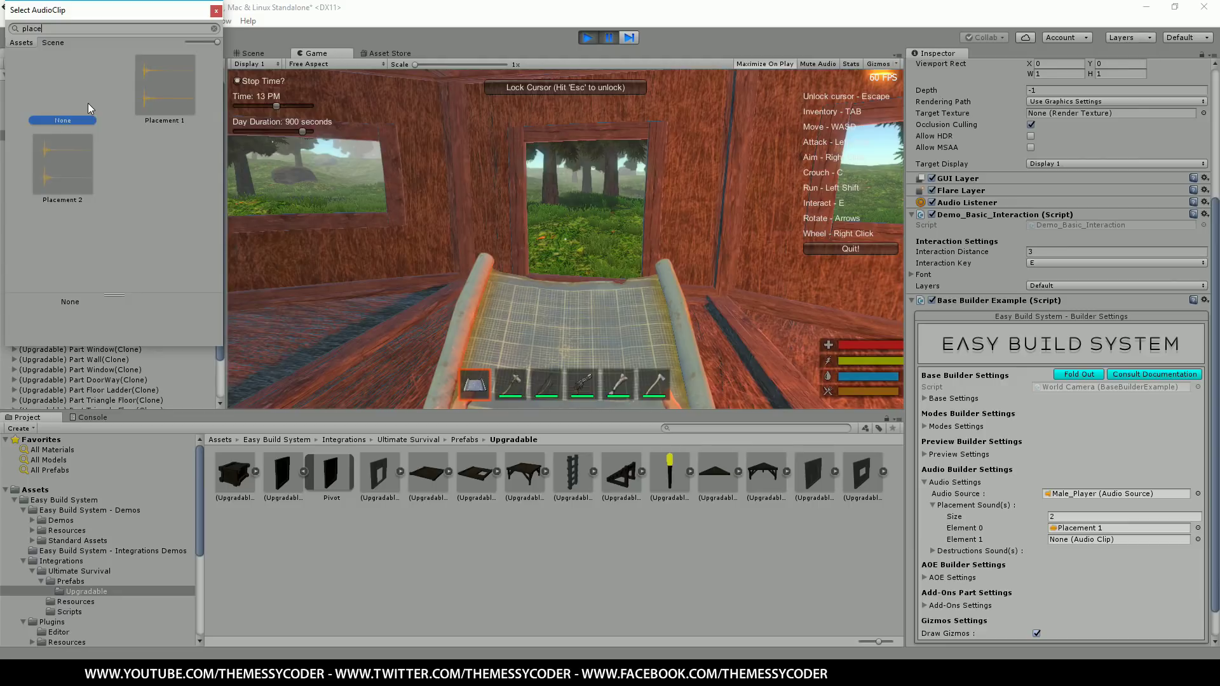
click(79, 163)
click(79, 164)
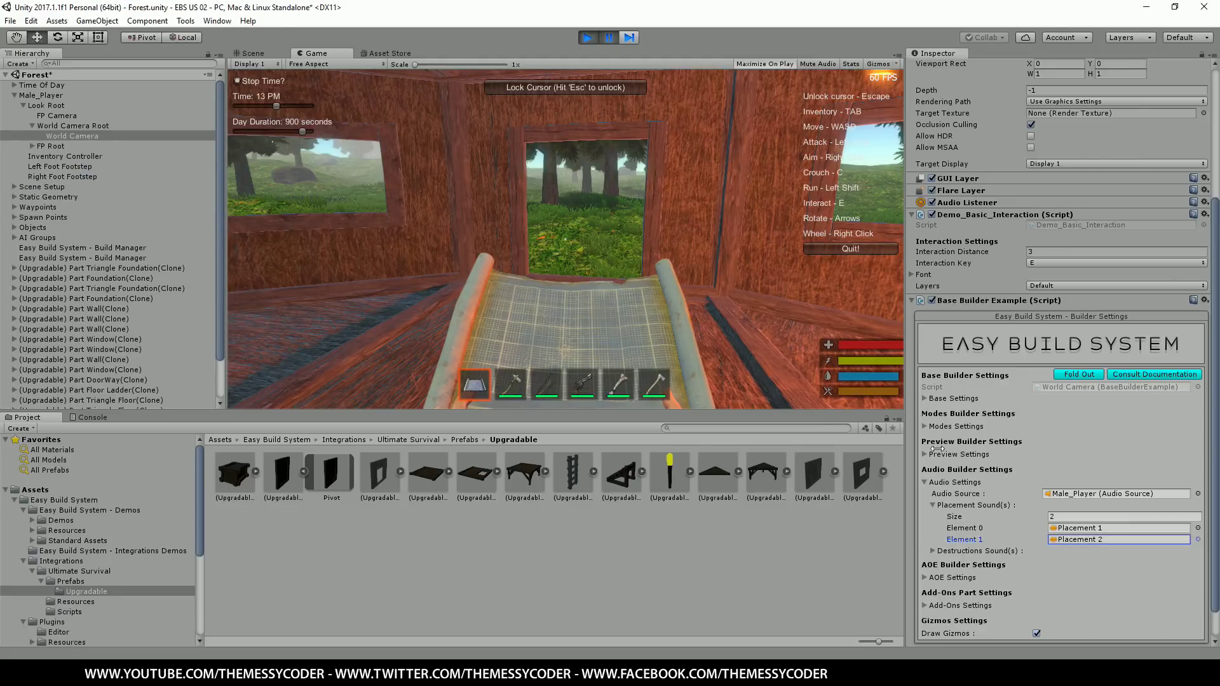
Step: Set Destructions Sound(s) size to 1 and assign the Destruction clip to Element 0
click(933, 550)
scroll(948, 554, down, 2)
click(1044, 522)
text(1)
key(Return)
click(1197, 528)
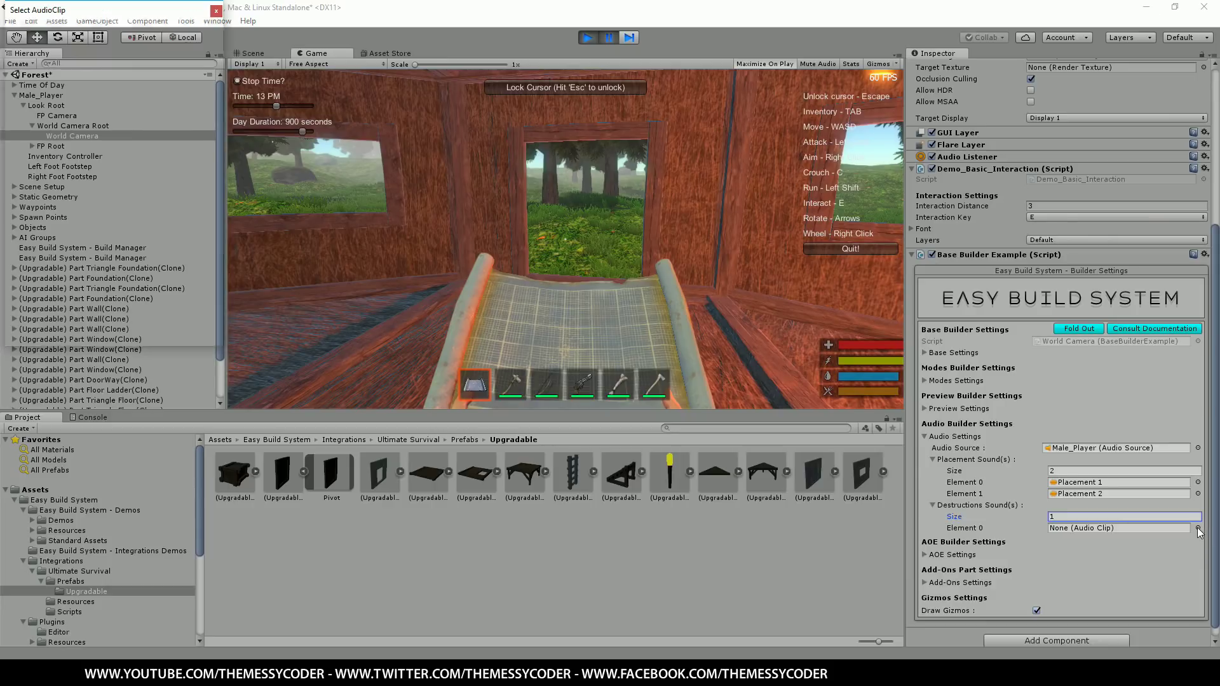
scroll(134, 152, down, 5)
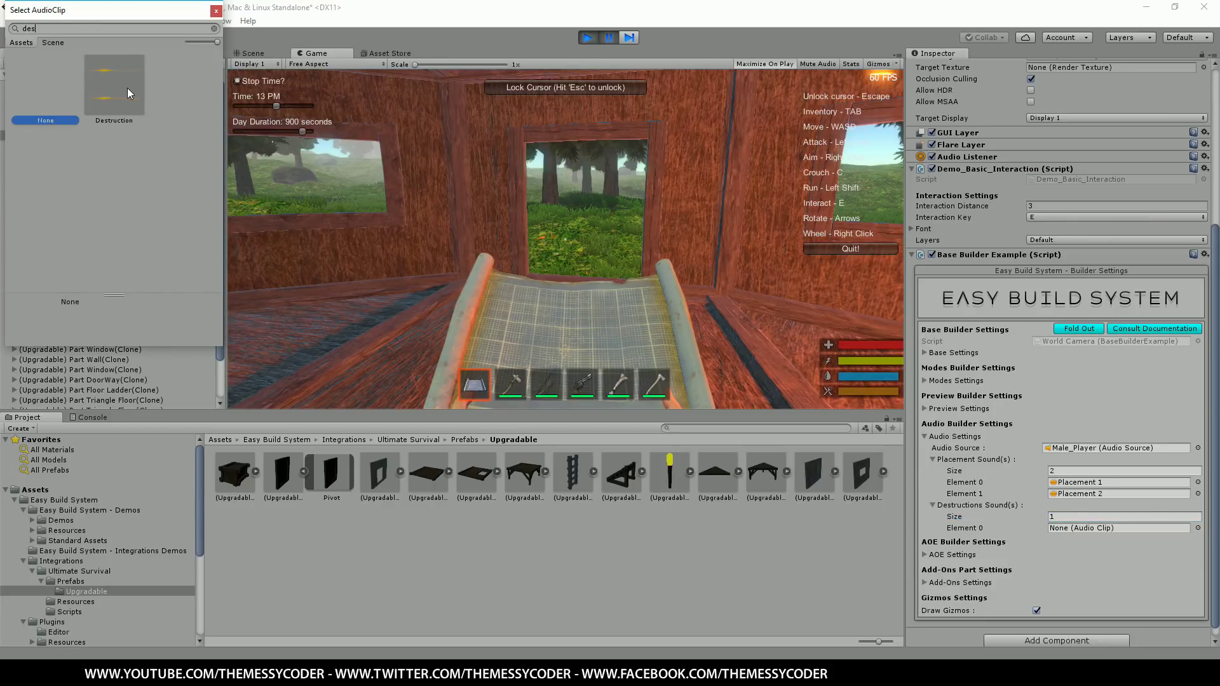
double_click(146, 102)
scroll(1002, 538, down, 1)
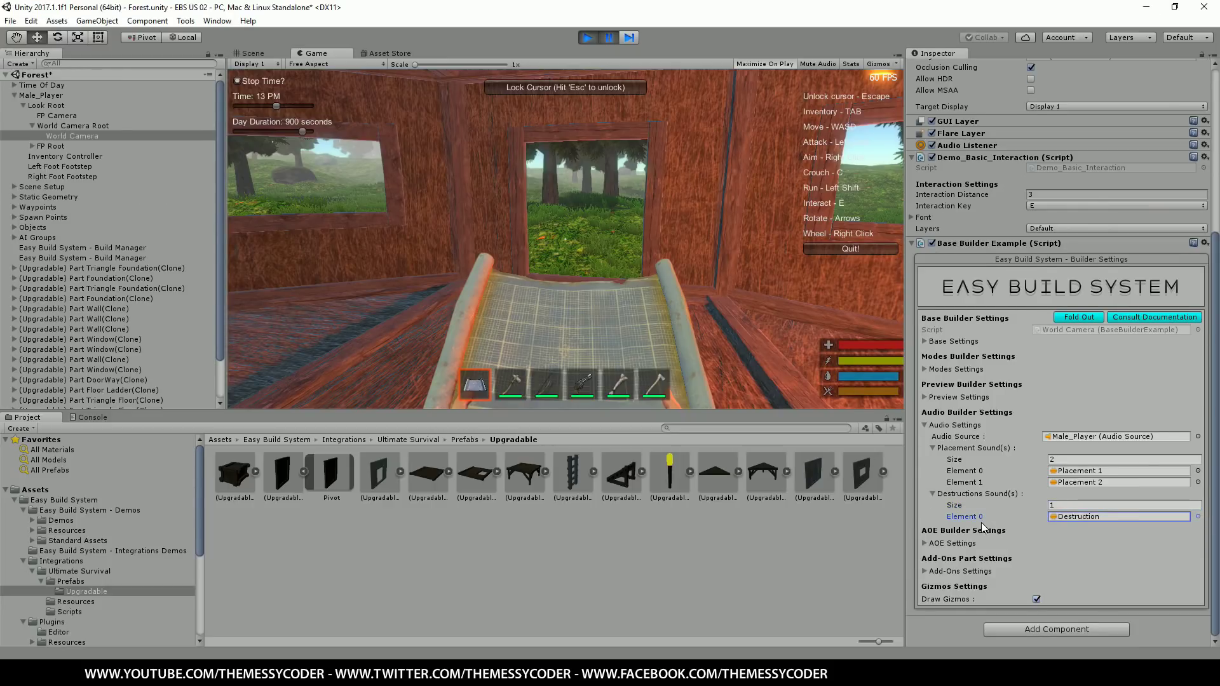
Step: Expand AOE Settings, tick Use AOE to view Radius and Refresh Interval, then untick it
click(924, 543)
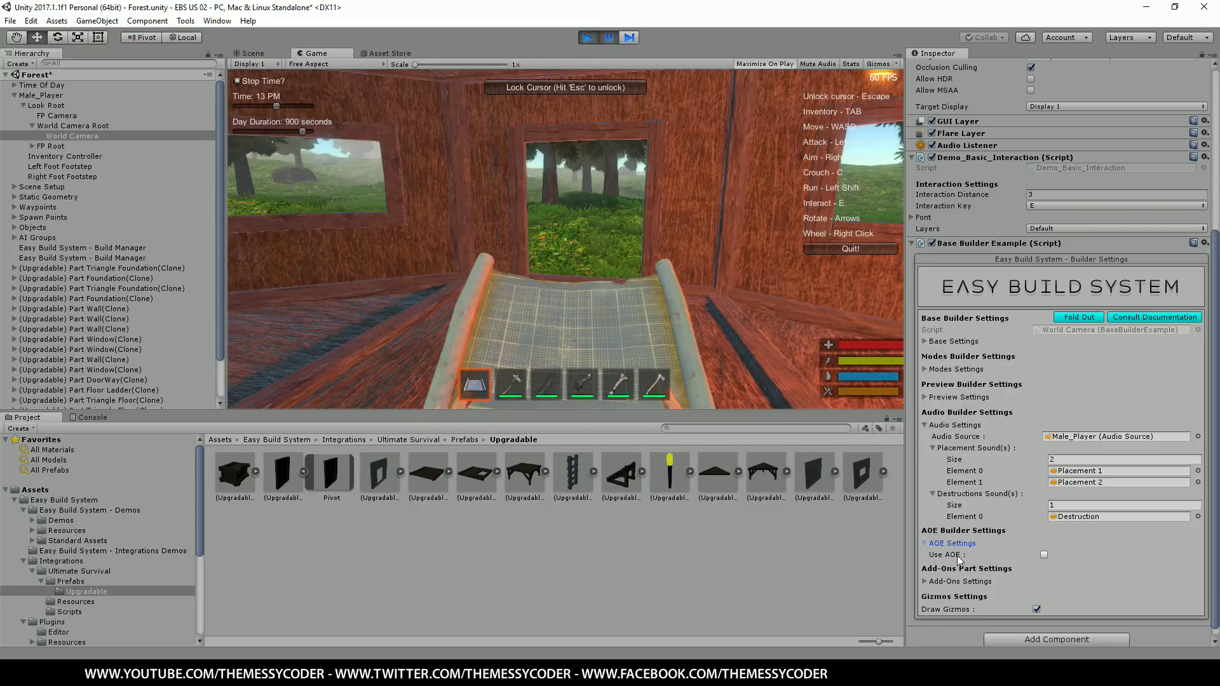
click(1044, 555)
click(1044, 555)
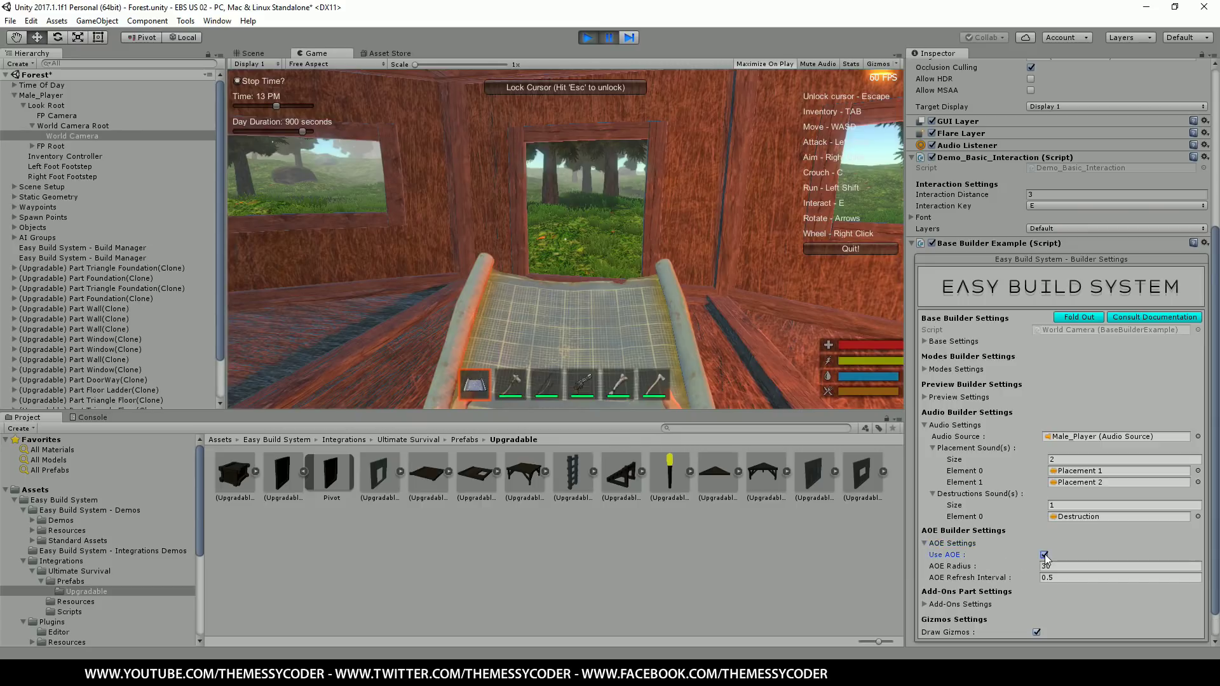
scroll(956, 556, down, 2)
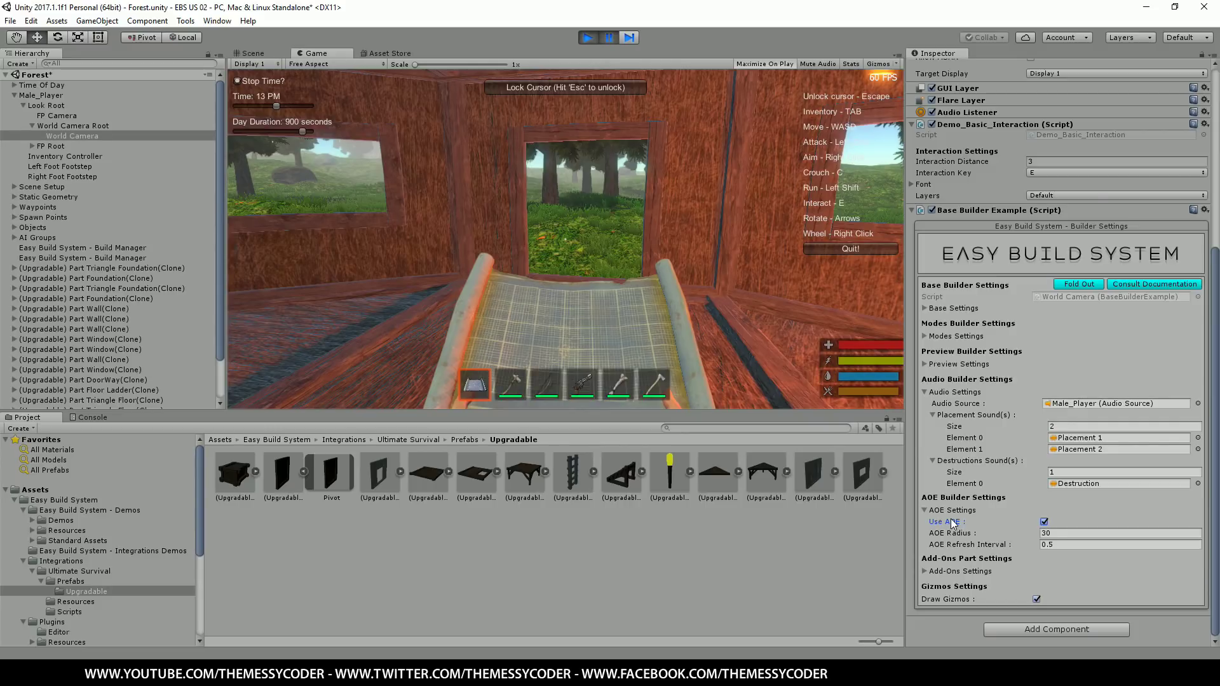
click(1044, 522)
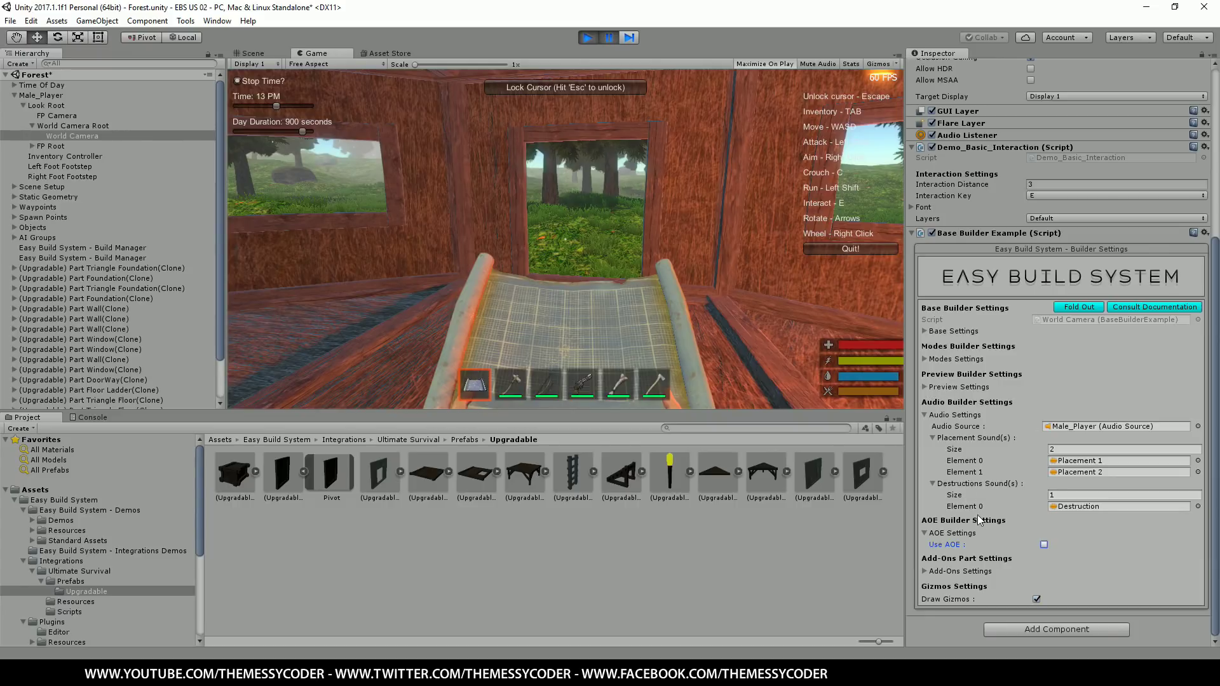
scroll(961, 501, up, 3)
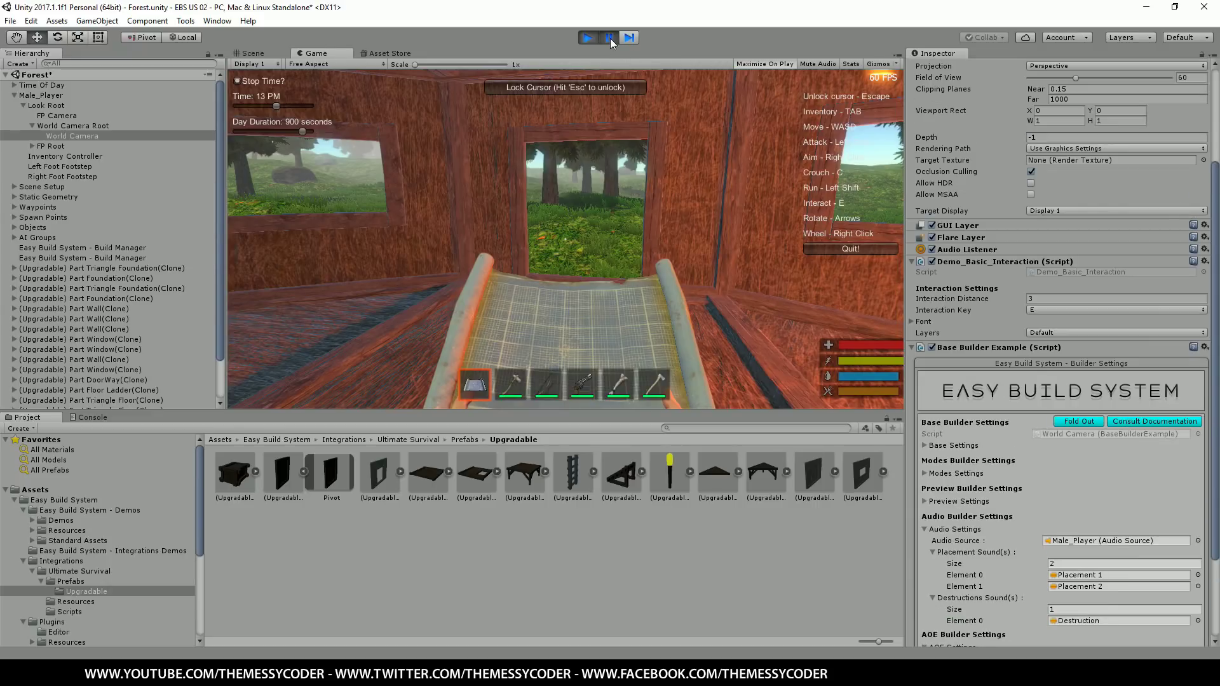
Step: Start playing the Forest scene and upgrade the foundation to rock
key(shift+space)
click(635, 89)
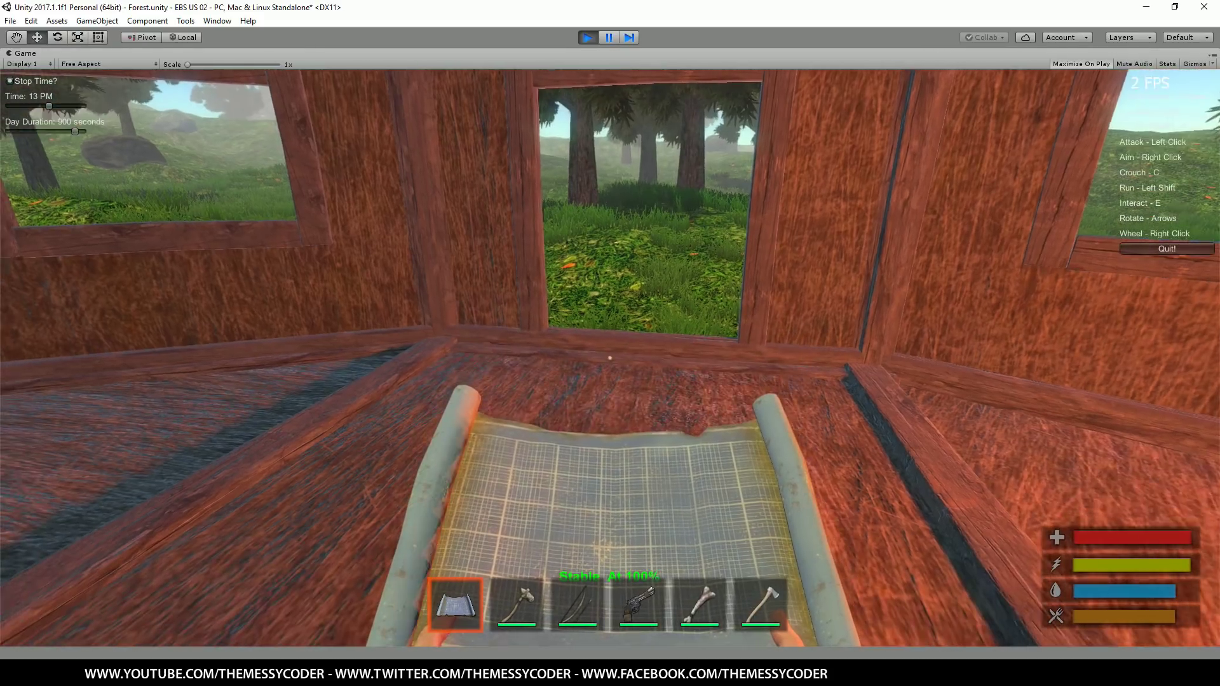
right_click(610, 357)
click(482, 352)
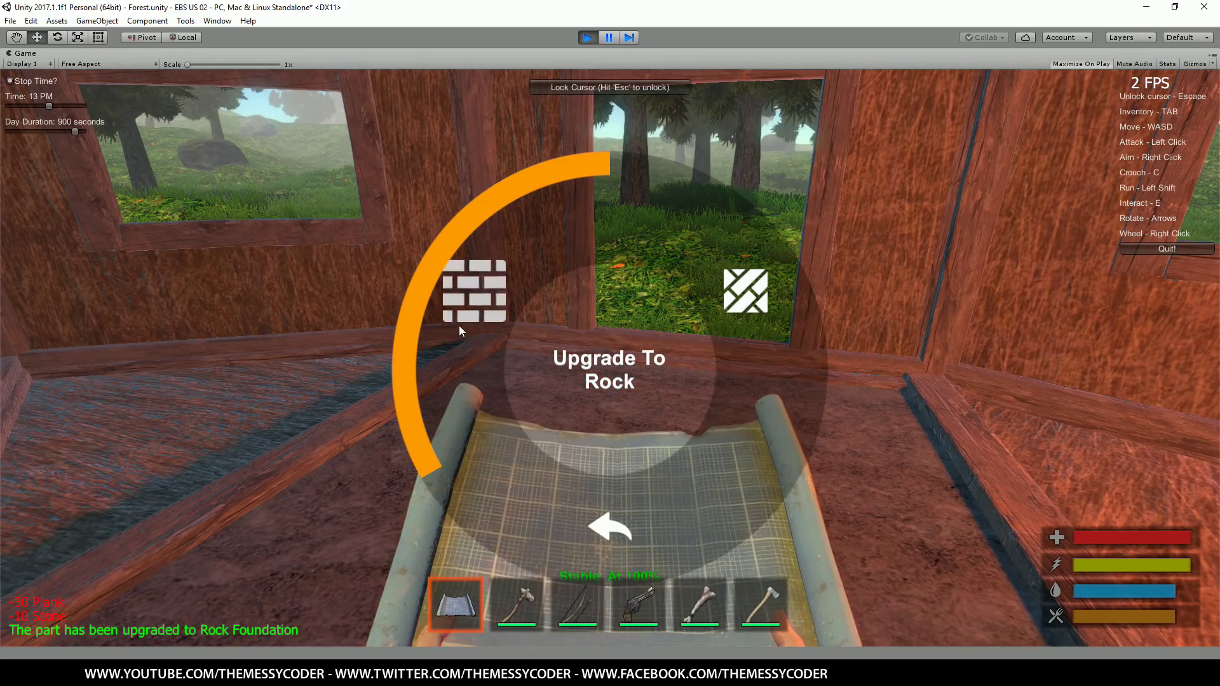
right_click(535, 357)
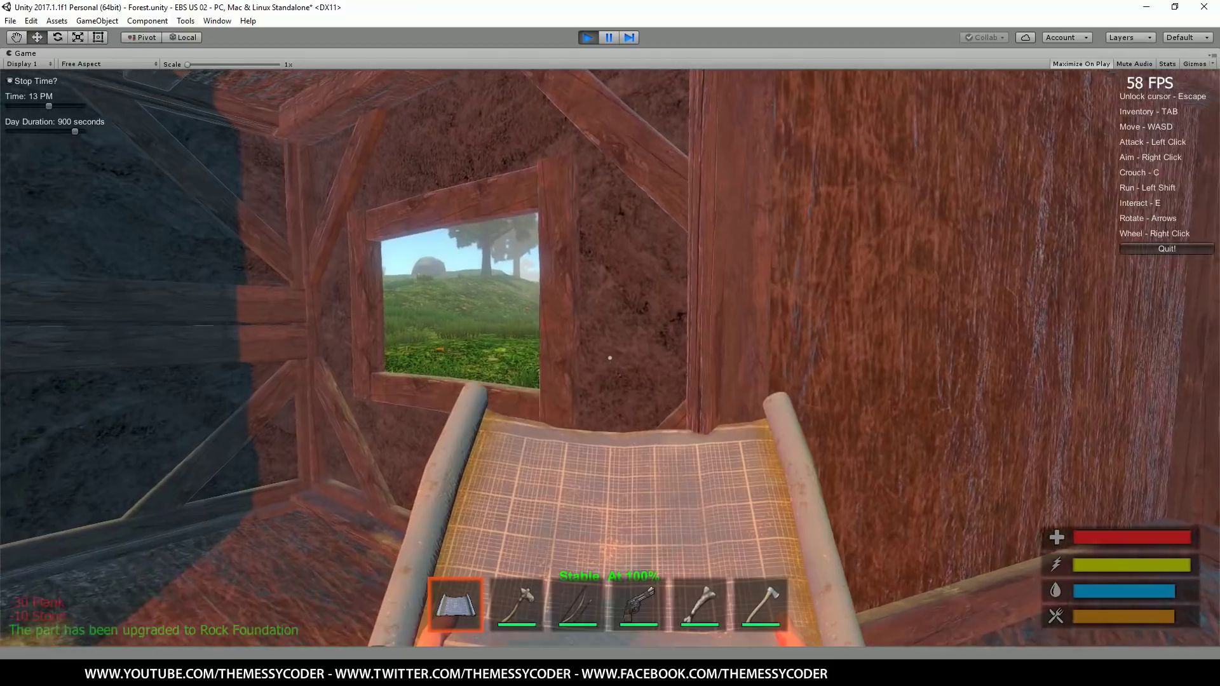
Step: Upgrade a window wall and a plain wall to wood and another wall to rock
right_click(610, 358)
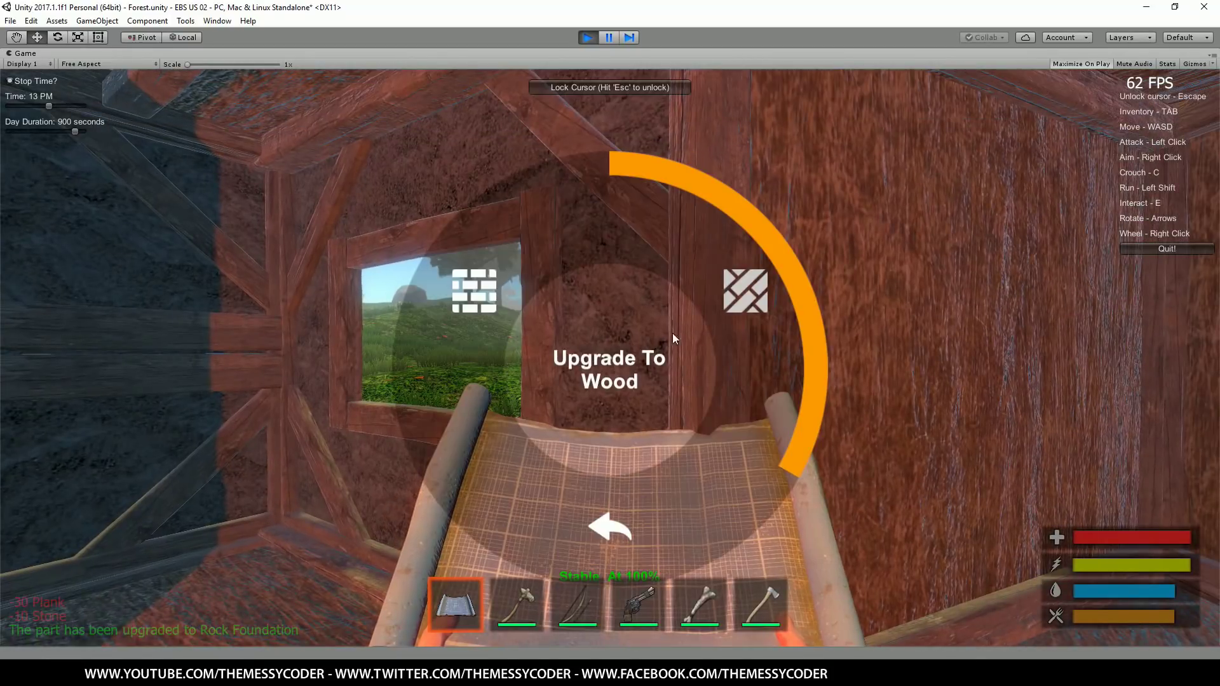
click(728, 294)
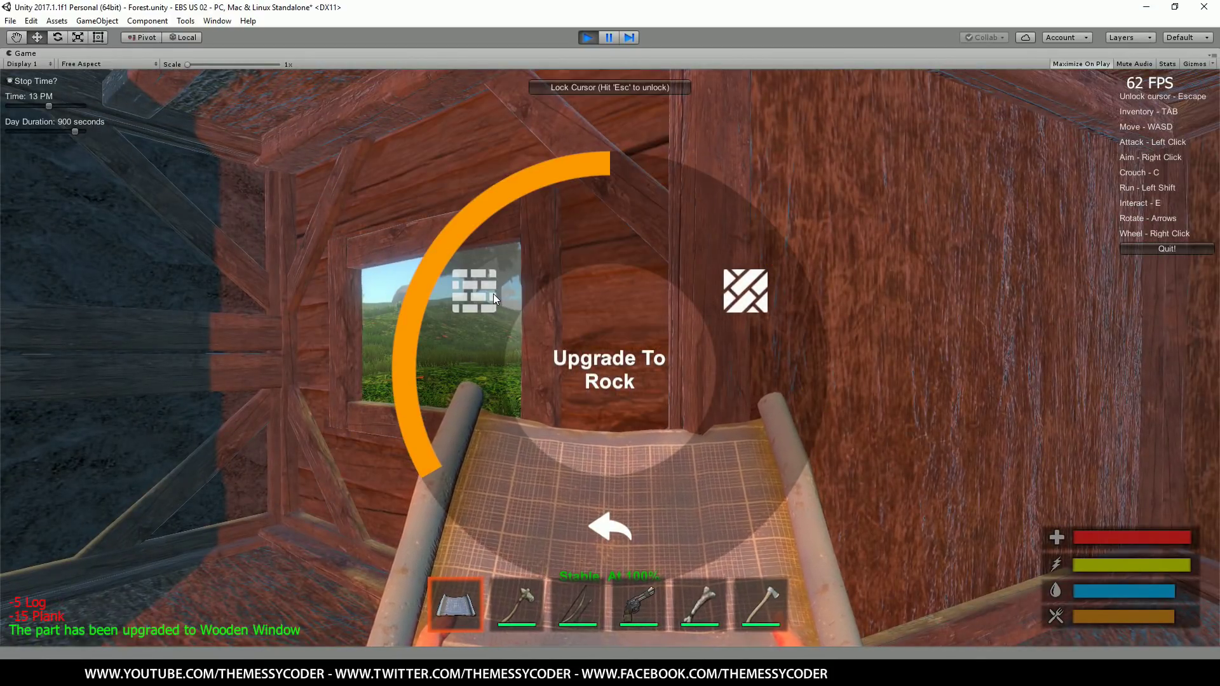
right_click(561, 291)
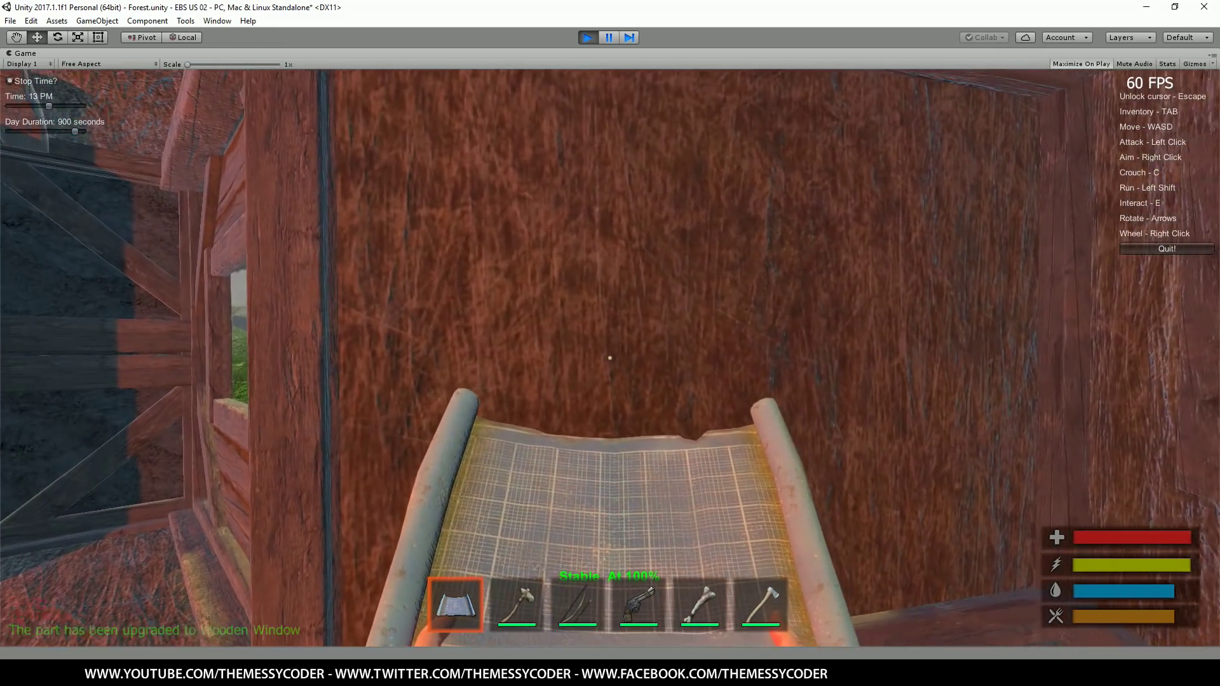
right_click(610, 358)
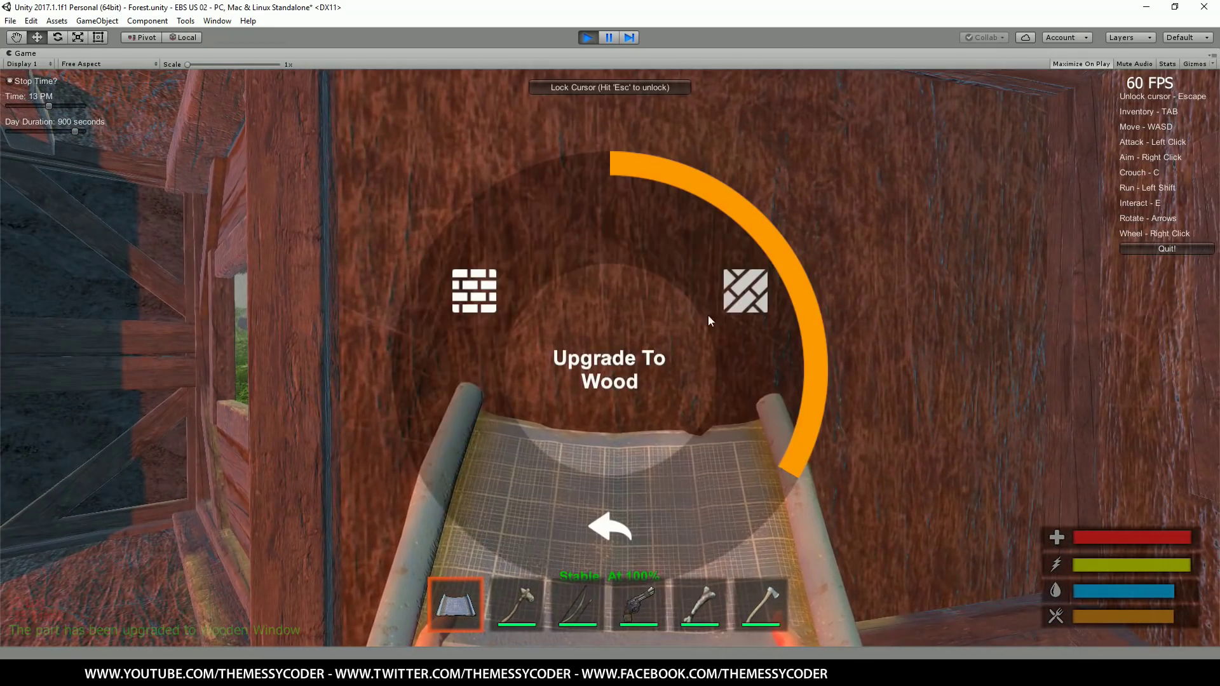
click(735, 293)
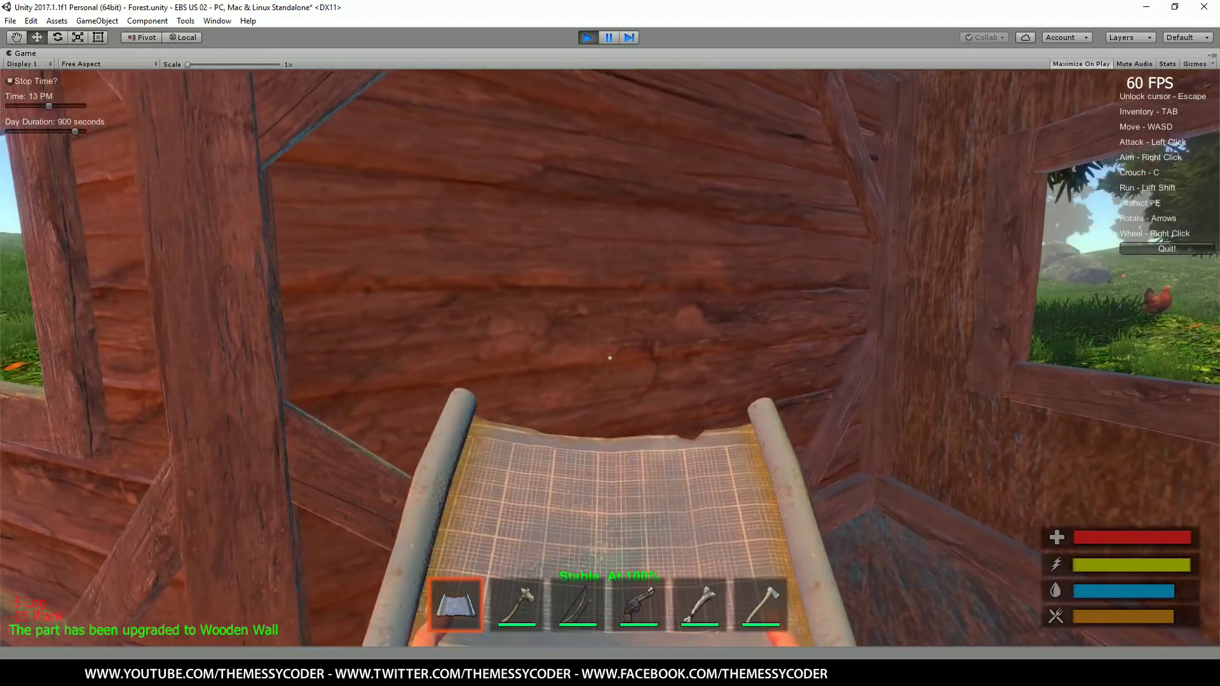
right_click(610, 358)
click(490, 319)
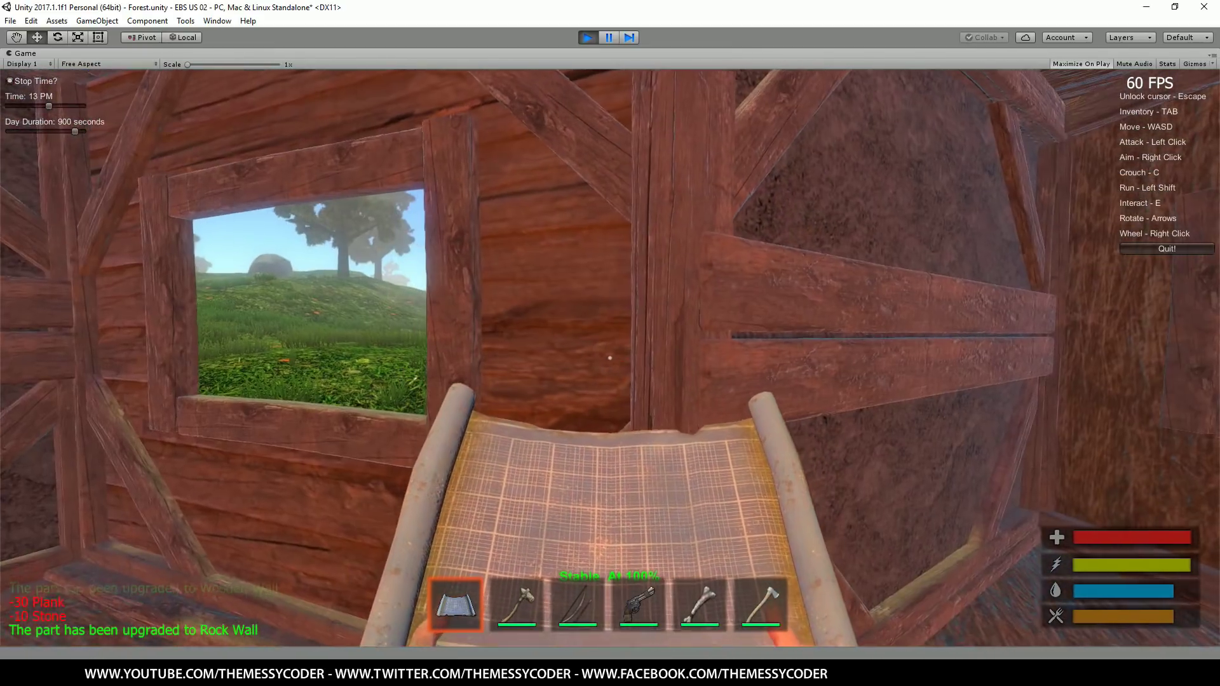
Step: Upgrade two window walls to rock, then one window wall to wood
right_click(609, 358)
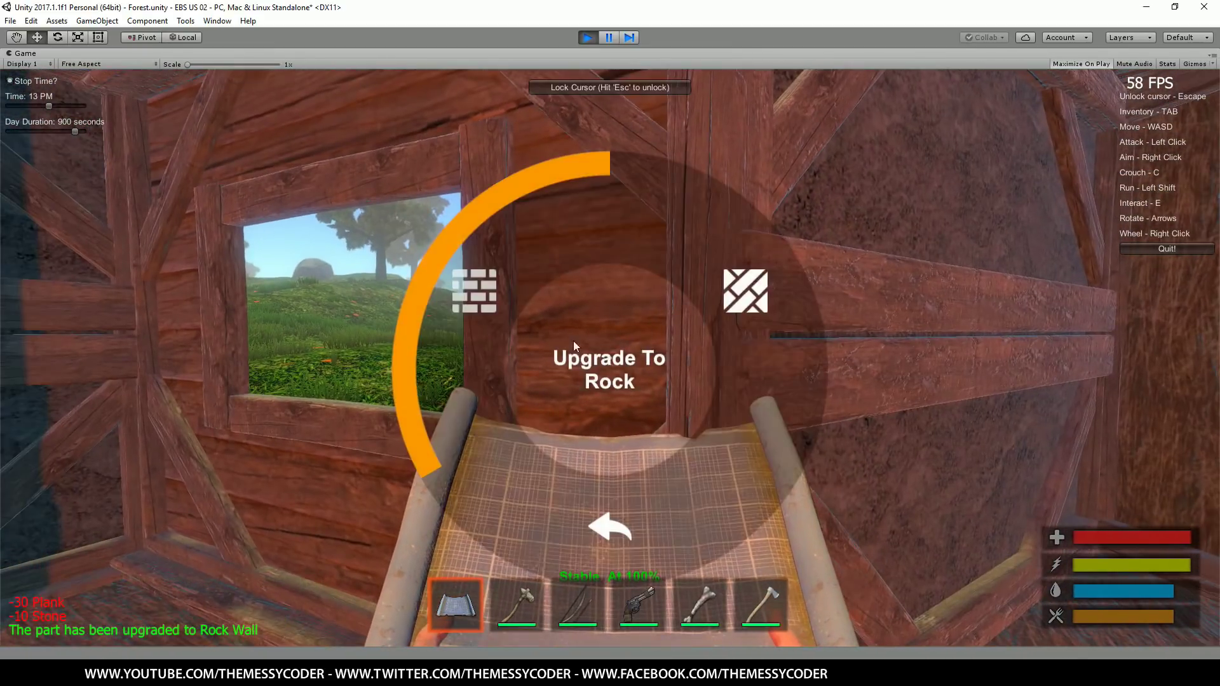
click(512, 298)
click(492, 294)
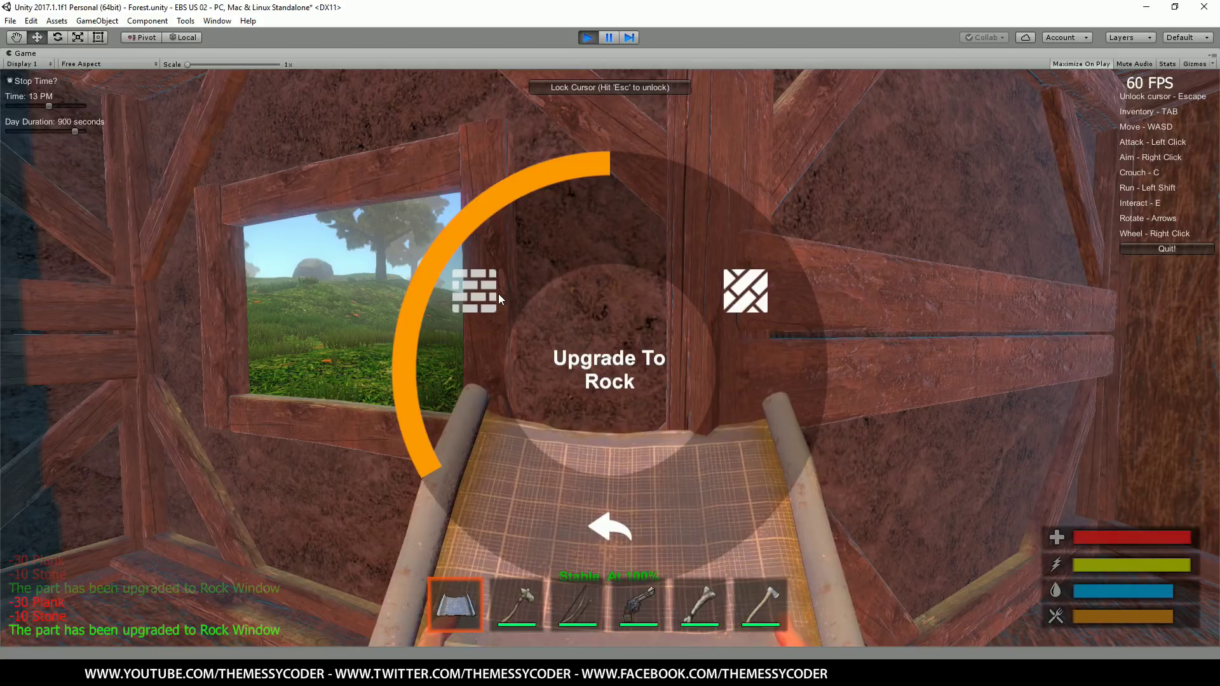
right_click(557, 291)
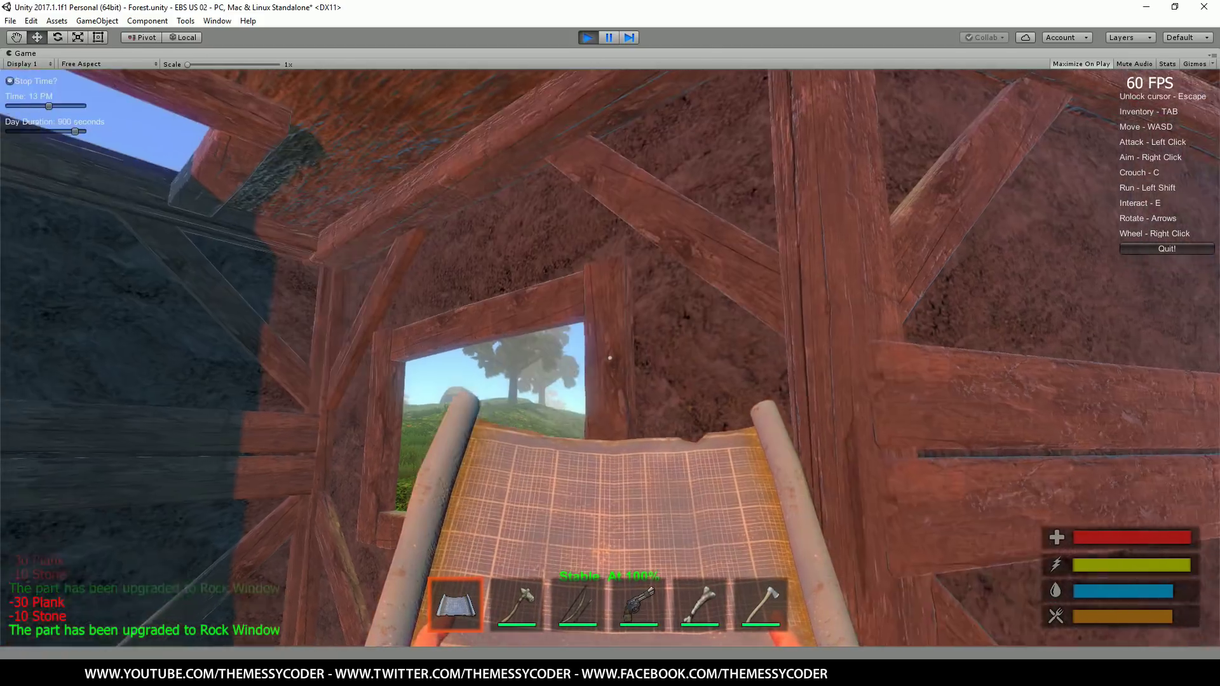
right_click(610, 358)
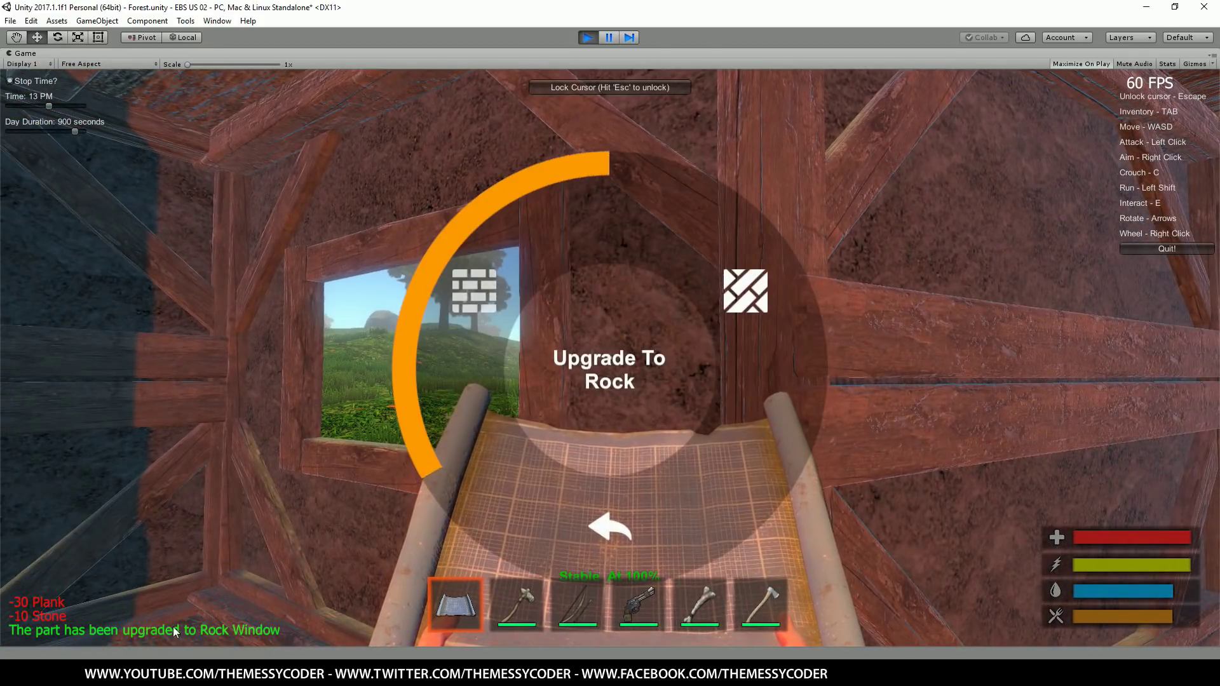
click(752, 296)
Step: Upgrade the ceiling floor, two window walls and the triangle floor to wood
right_click(709, 338)
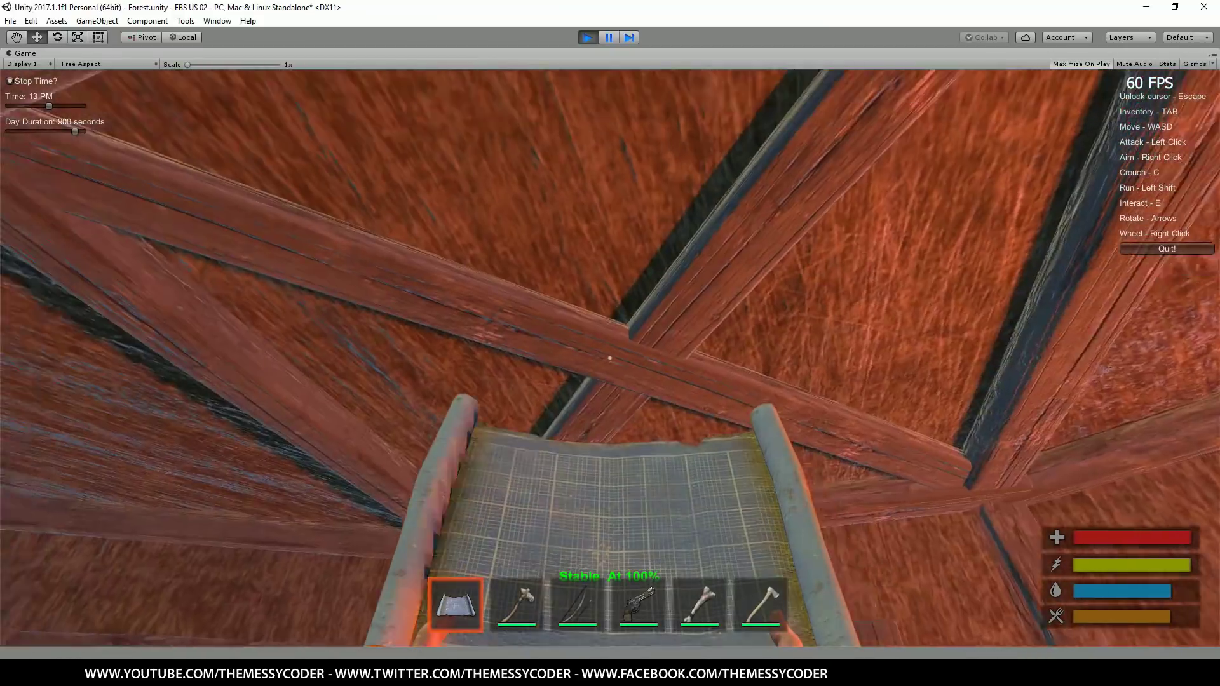
right_click(610, 358)
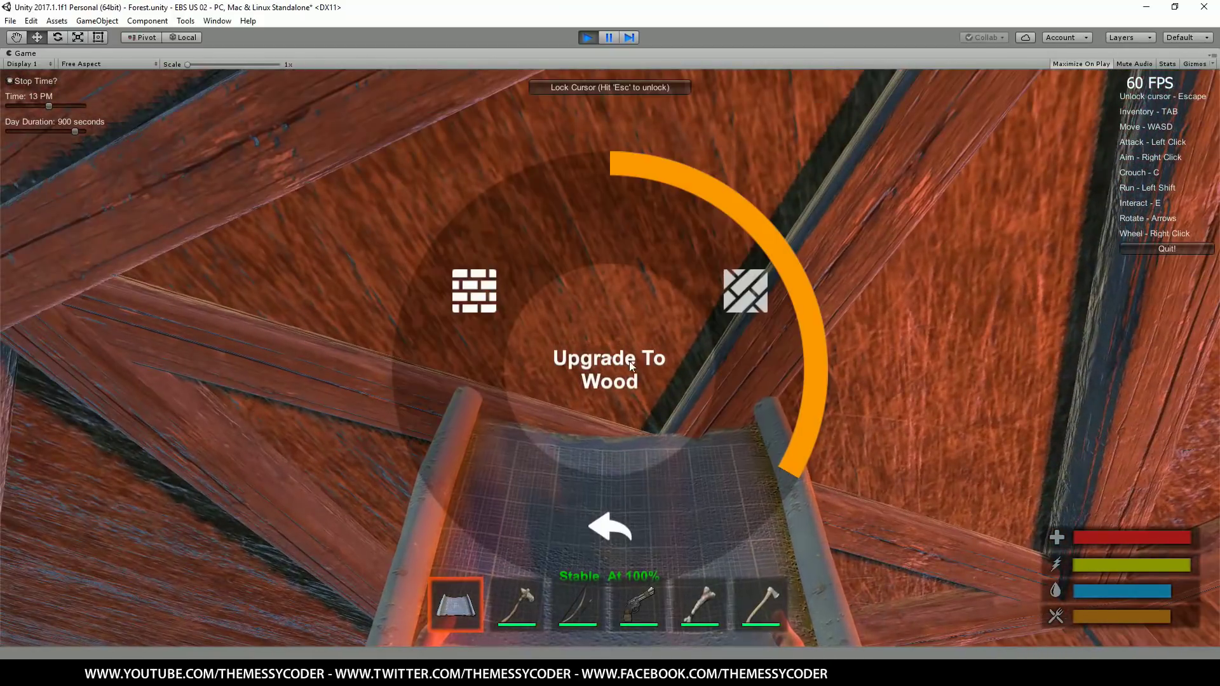
click(733, 298)
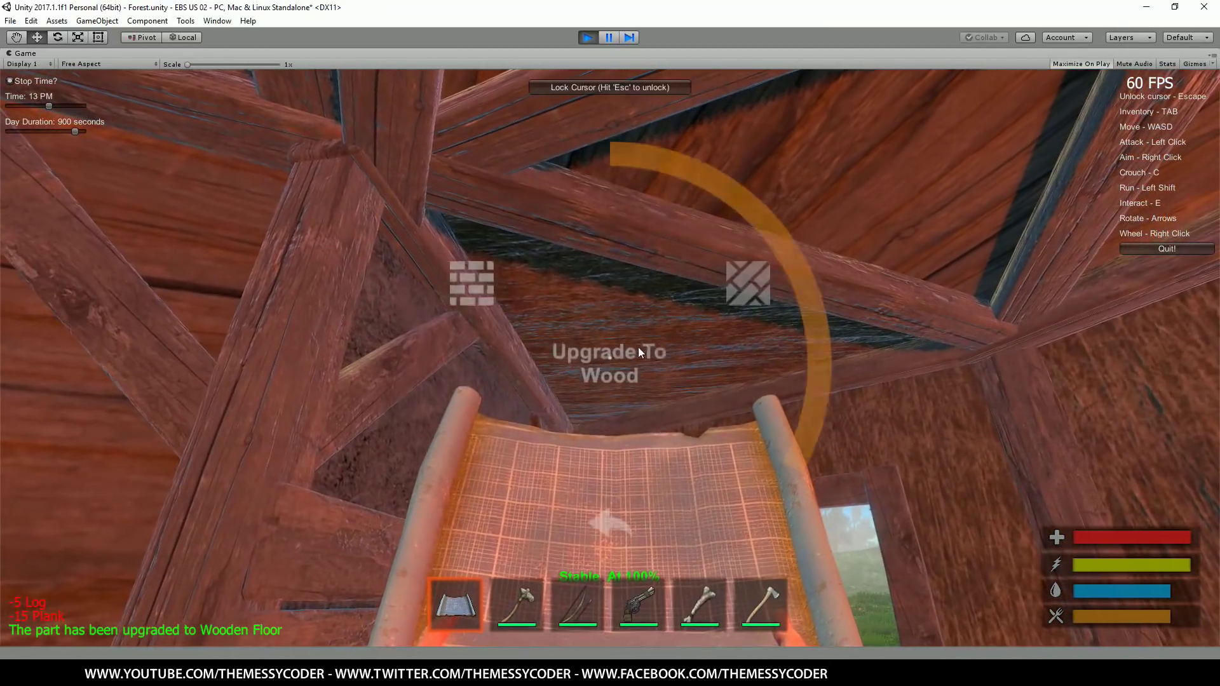
click(738, 321)
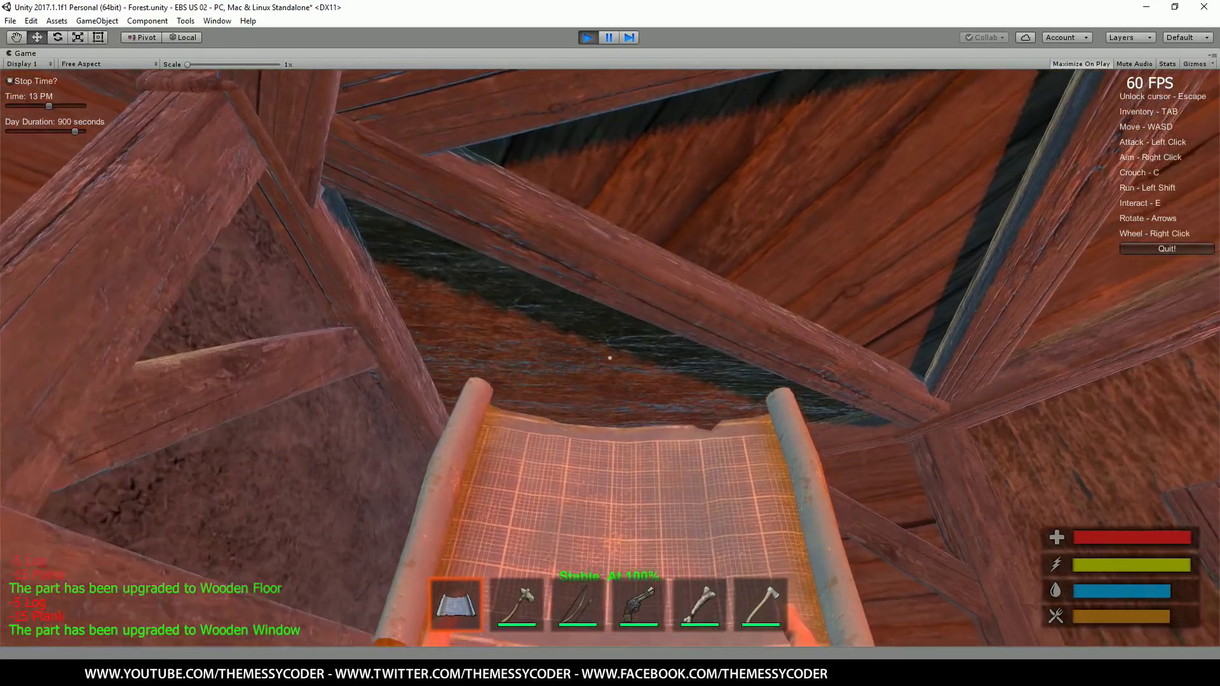
right_click(609, 358)
click(745, 291)
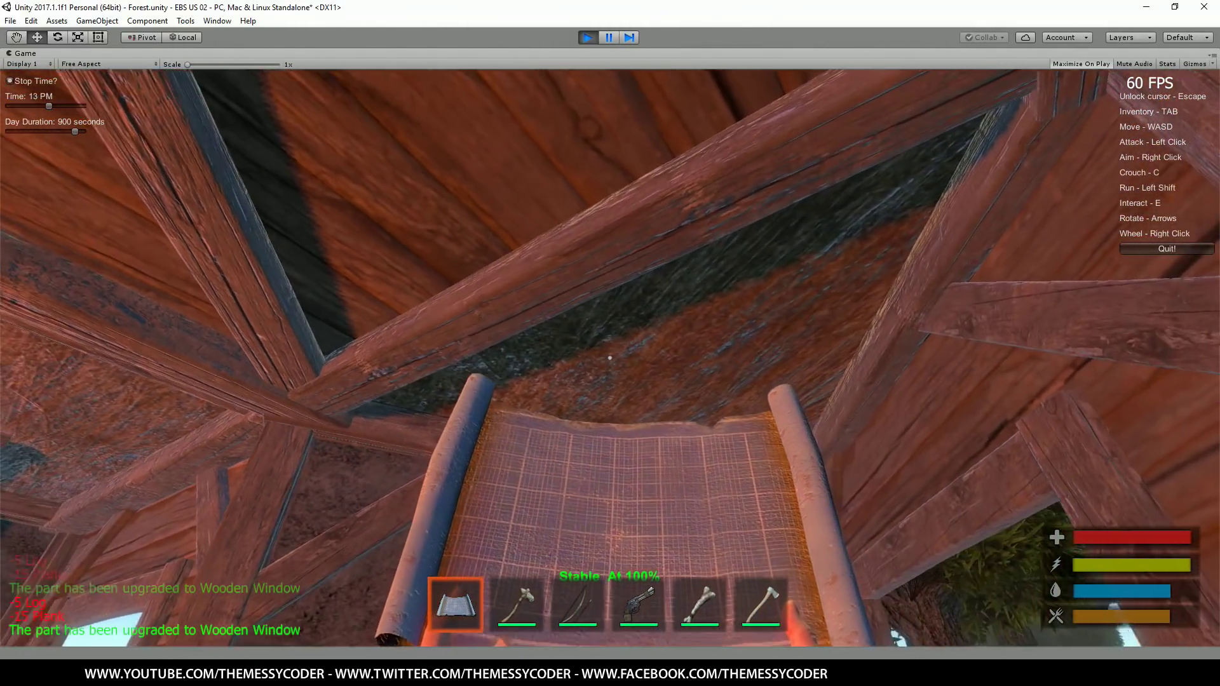
right_click(609, 358)
click(749, 294)
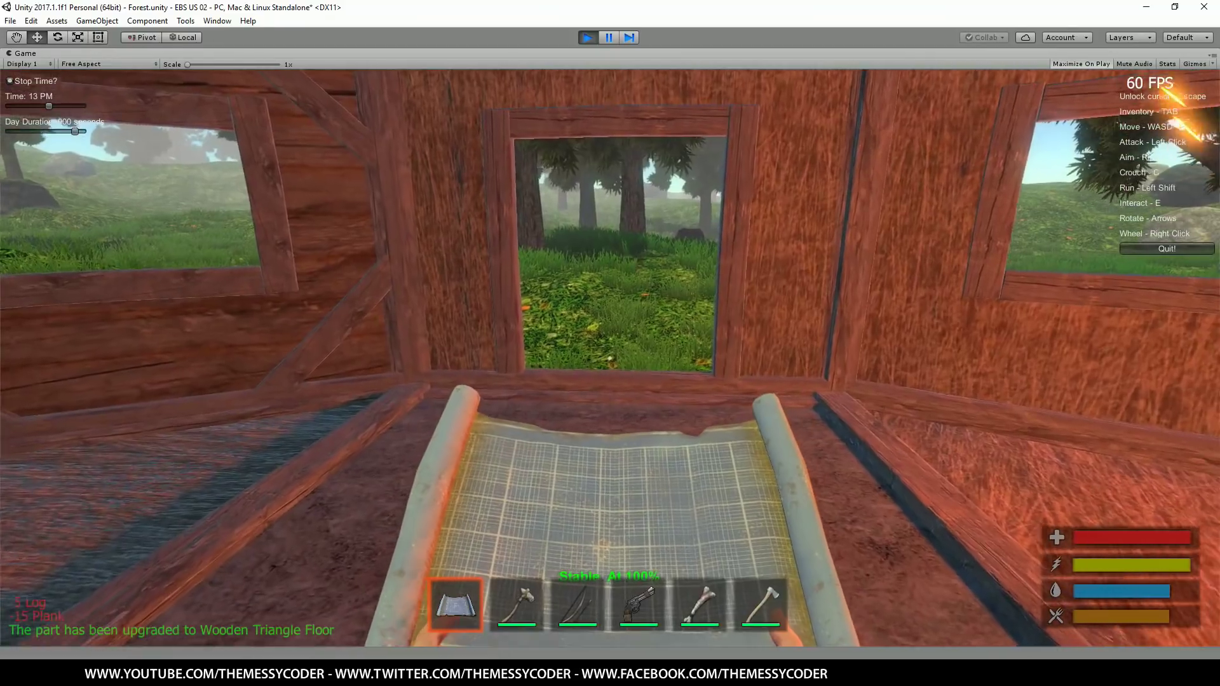
Step: Place a Miscs > Door piece in the cabin doorway and equip the hatchet with key 2
right_click(609, 358)
click(645, 503)
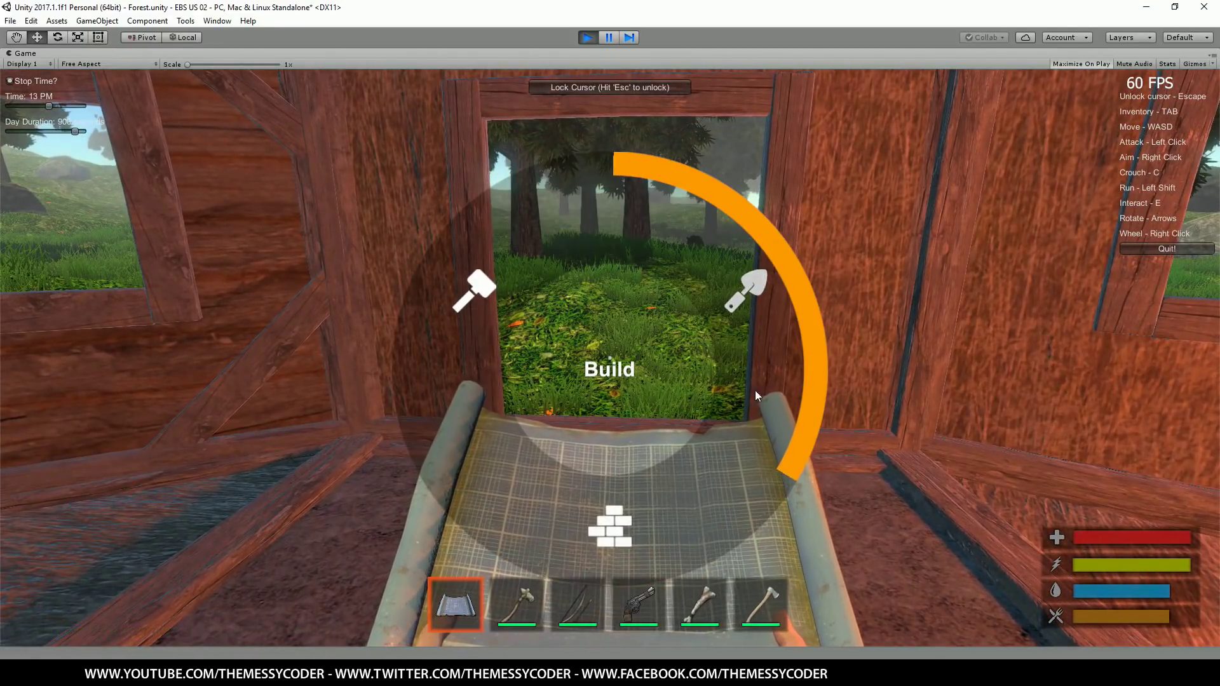
click(748, 296)
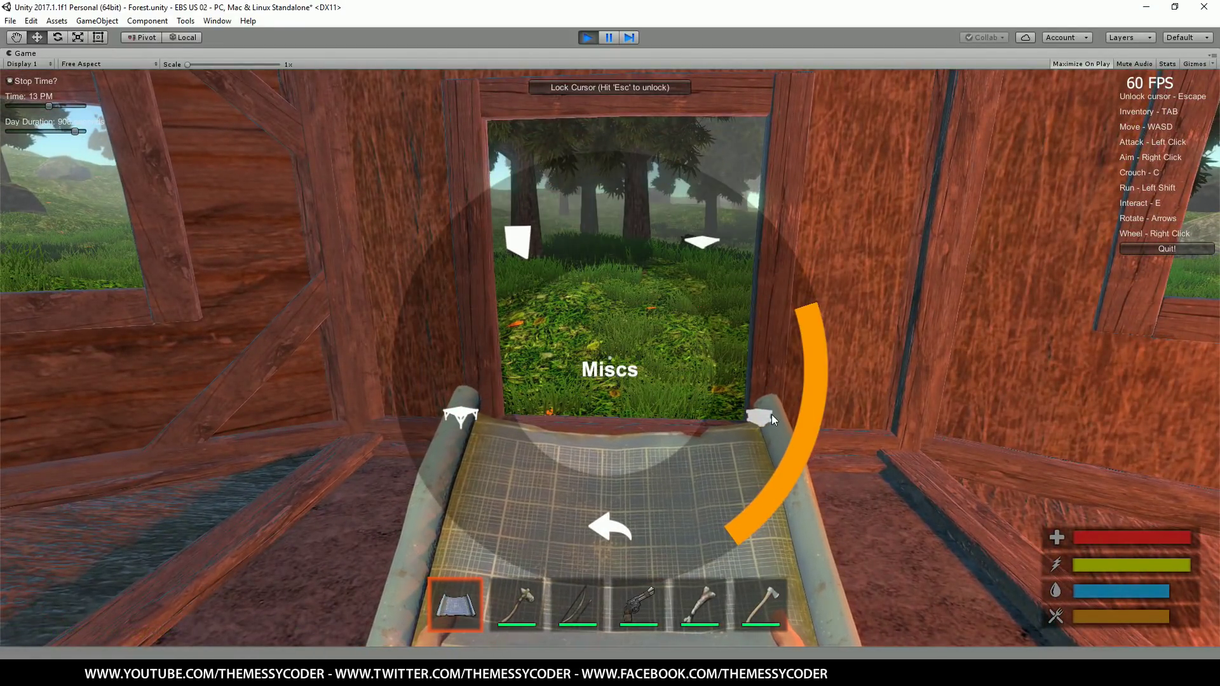
click(443, 410)
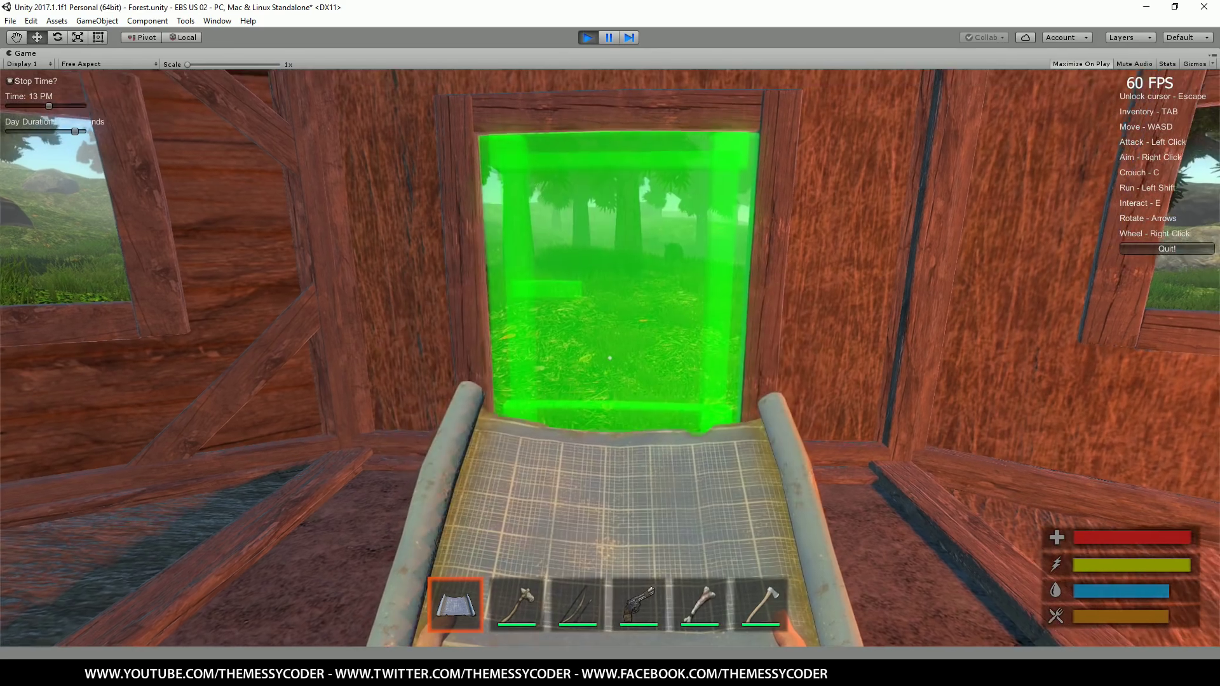
click(609, 358)
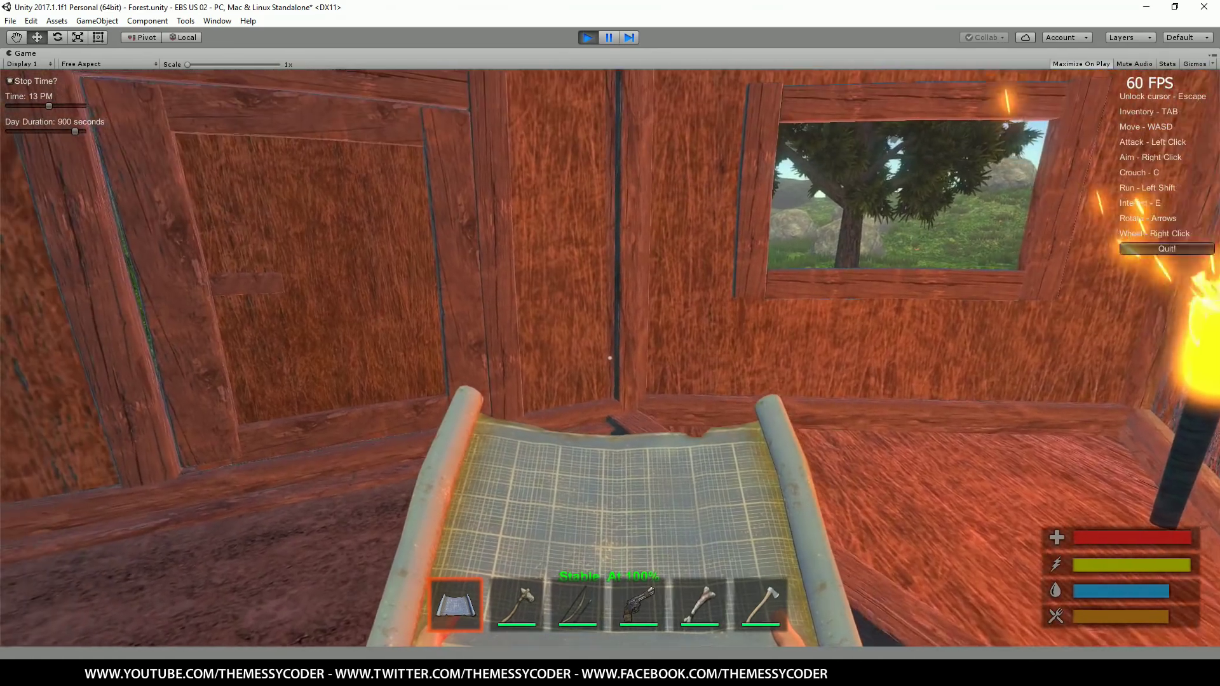
key(2)
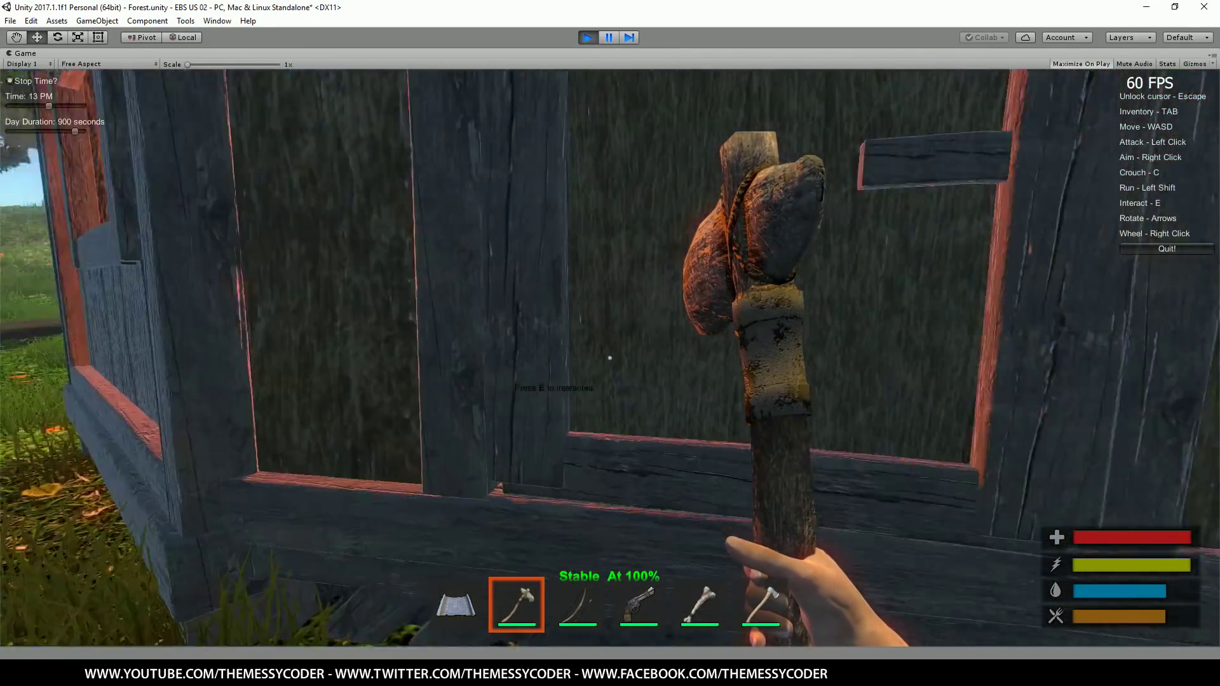
Step: Walk forward out through the cabin doorway and stop Play mode with Ctrl+P
key(w)
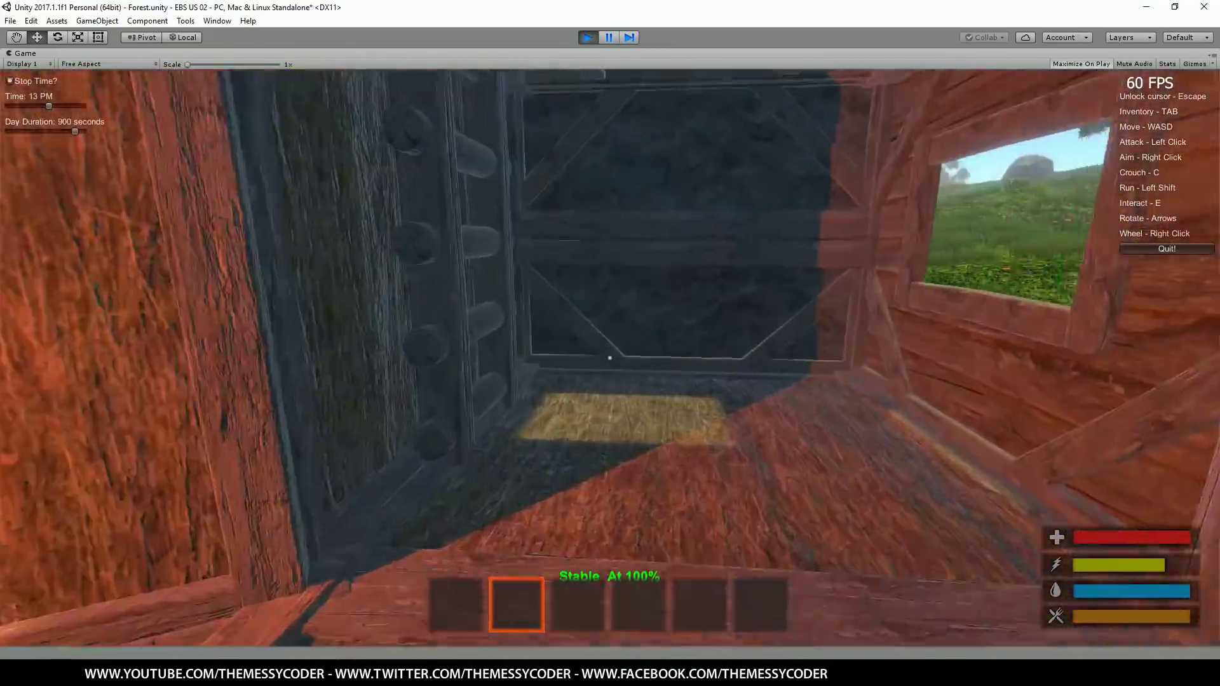
key(w)
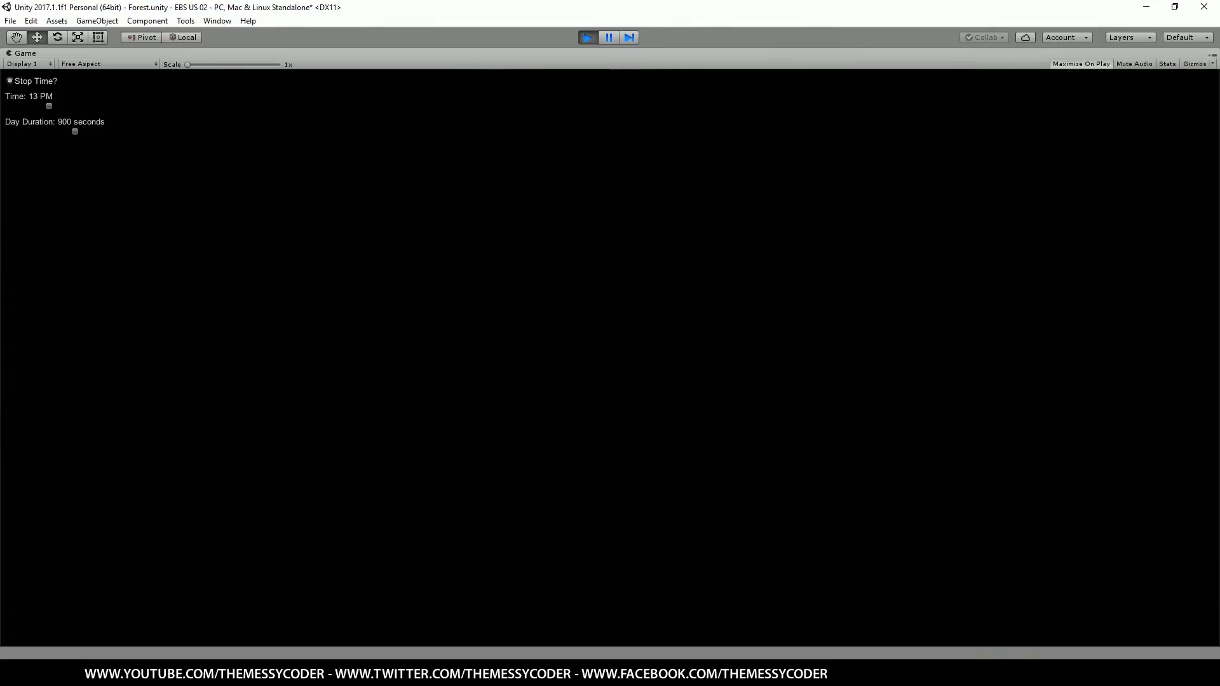
key(ctrl+p)
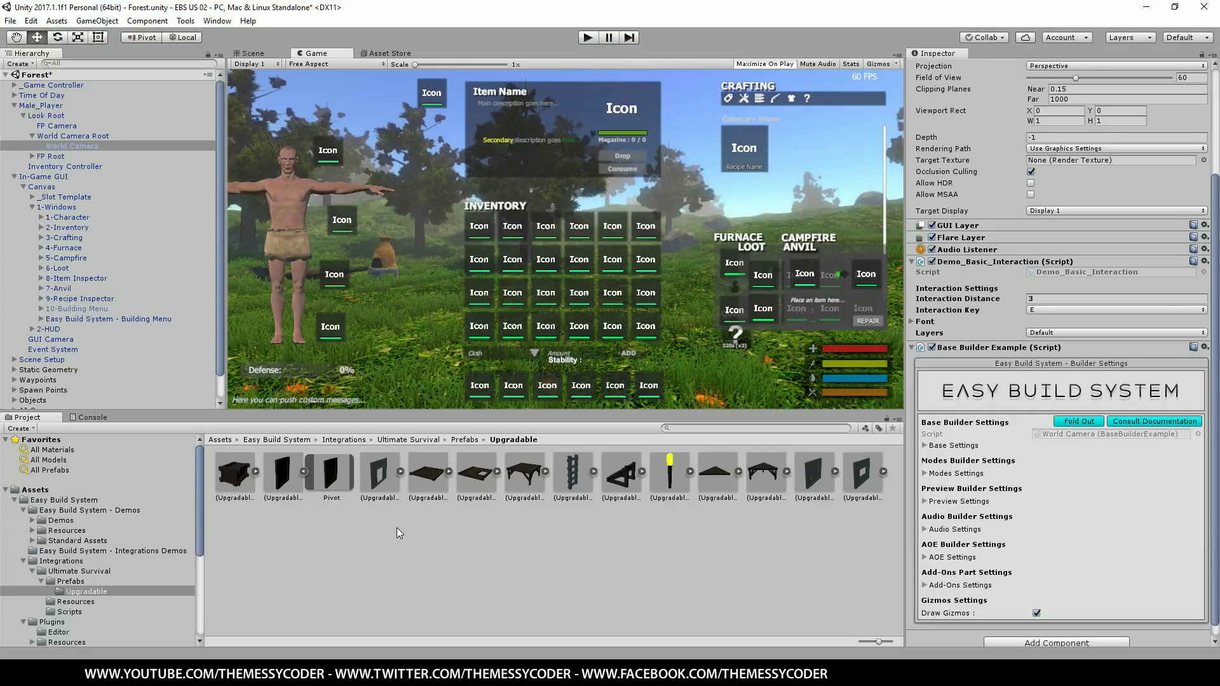
Step: Ping the Pivot prefab's Demo_Door_Interaction script, show it in Explorer, then open the Upgradable folder
click(331, 479)
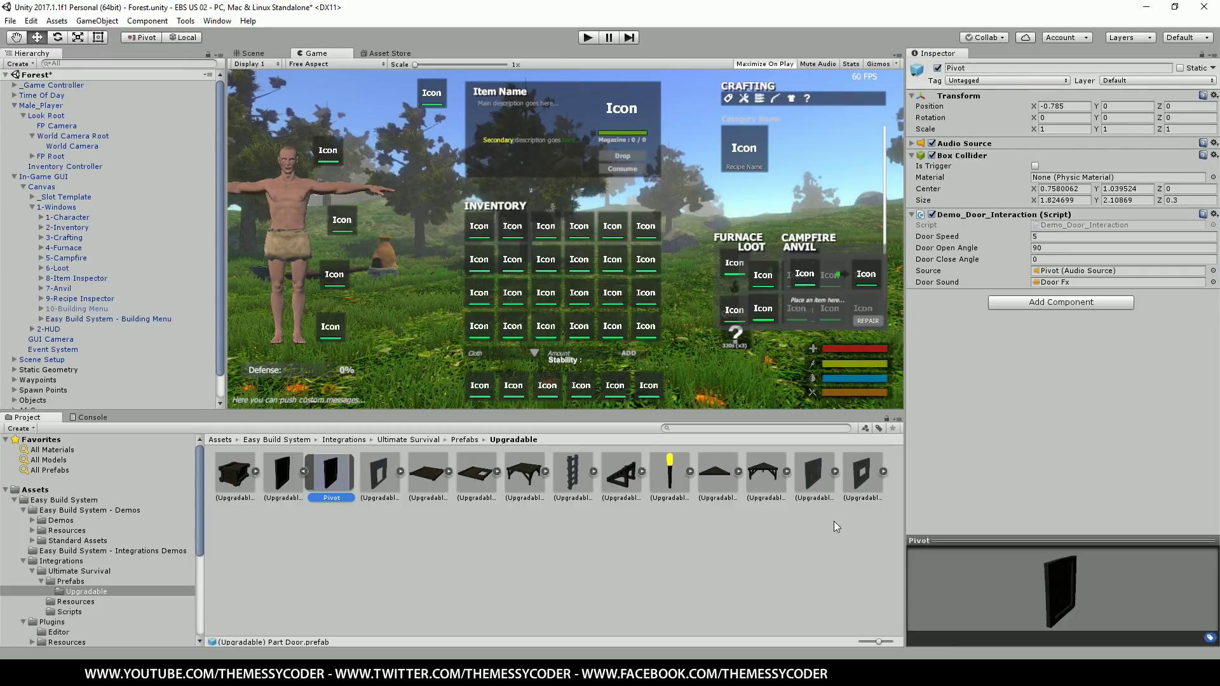
click(1077, 228)
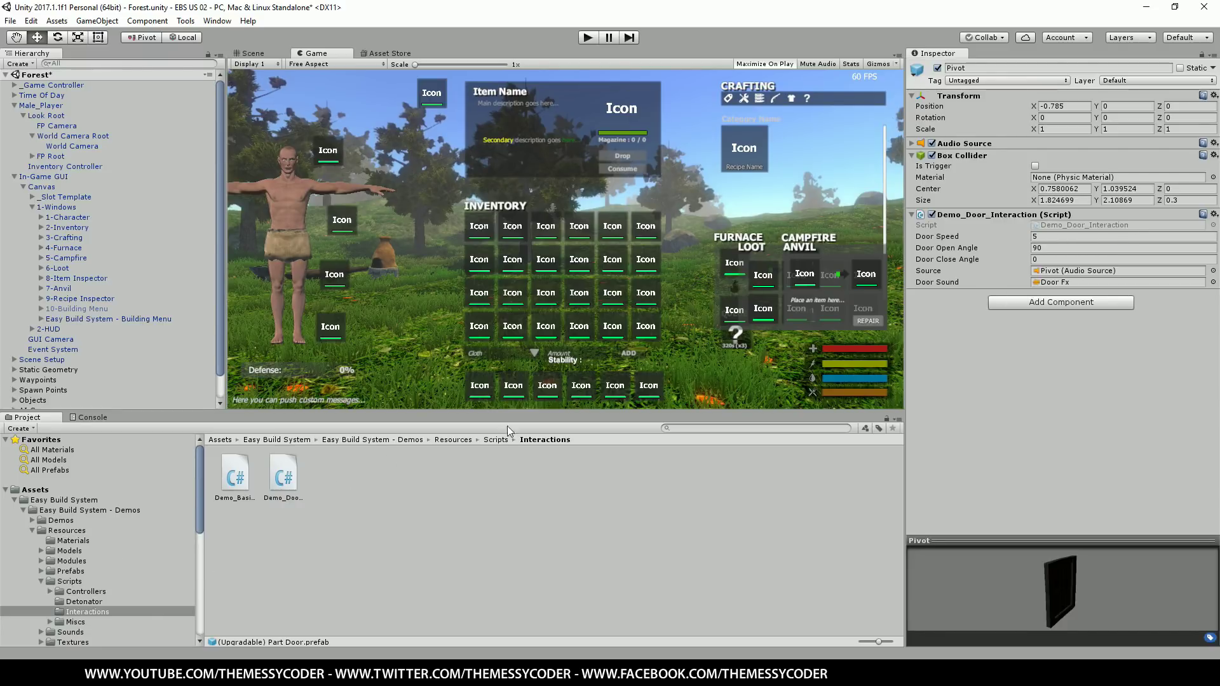
click(283, 475)
right_click(285, 479)
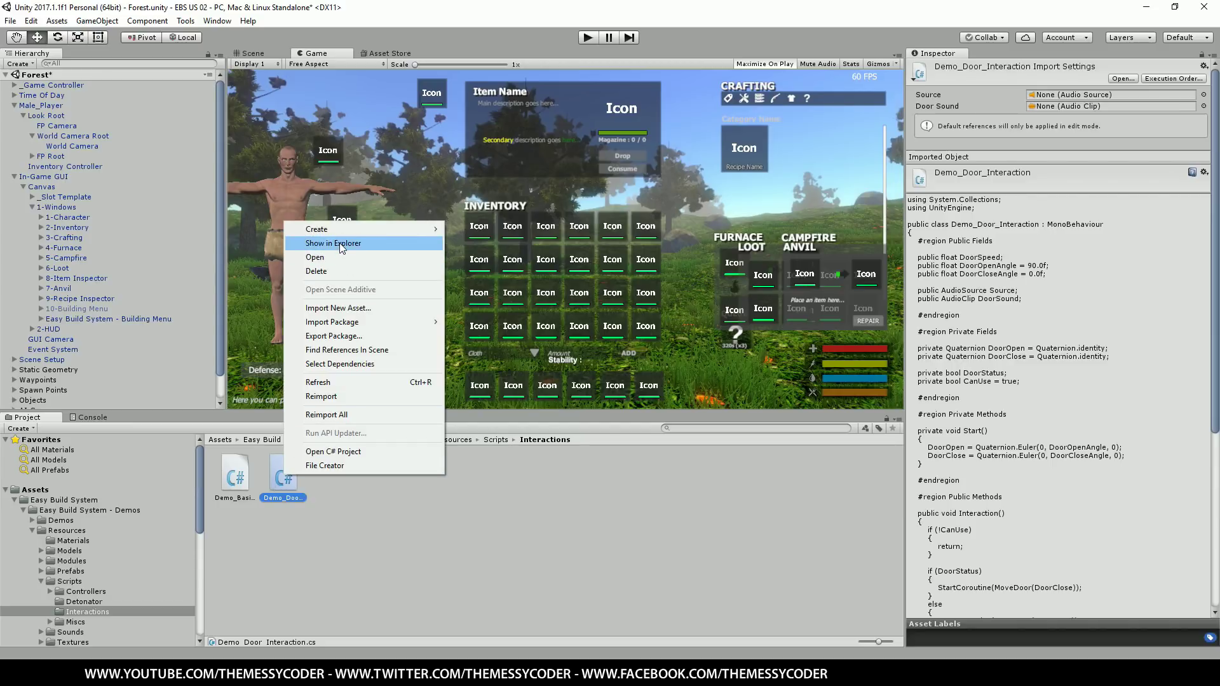
click(224, 469)
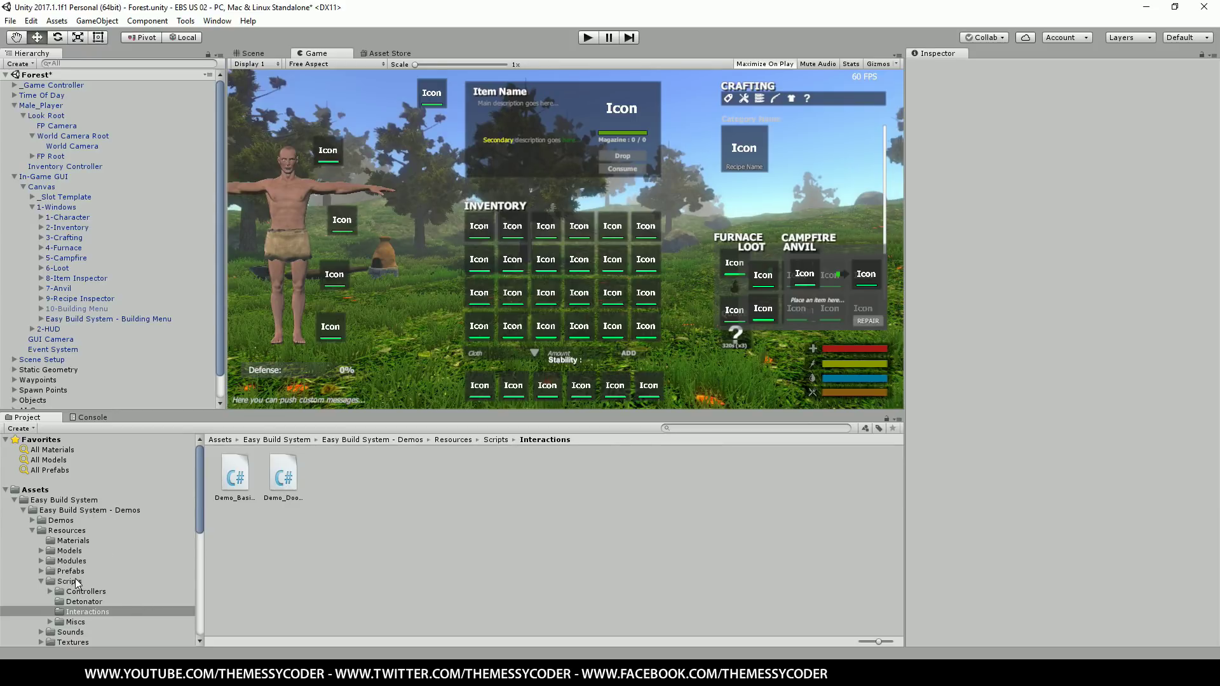
scroll(76, 581, down, 3)
scroll(77, 620, down, 3)
click(82, 627)
Step: Remove and re-add Demo_Door_Interaction on the Pivot prefab with Door Speed 5
click(331, 475)
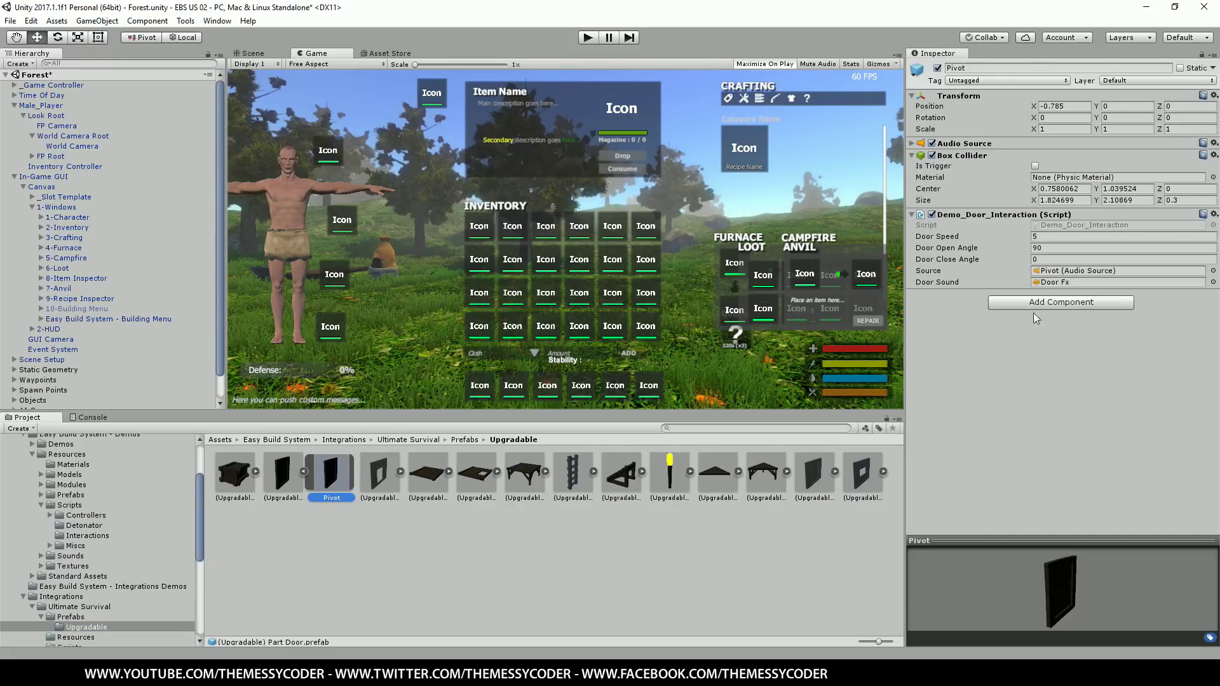
click(1214, 215)
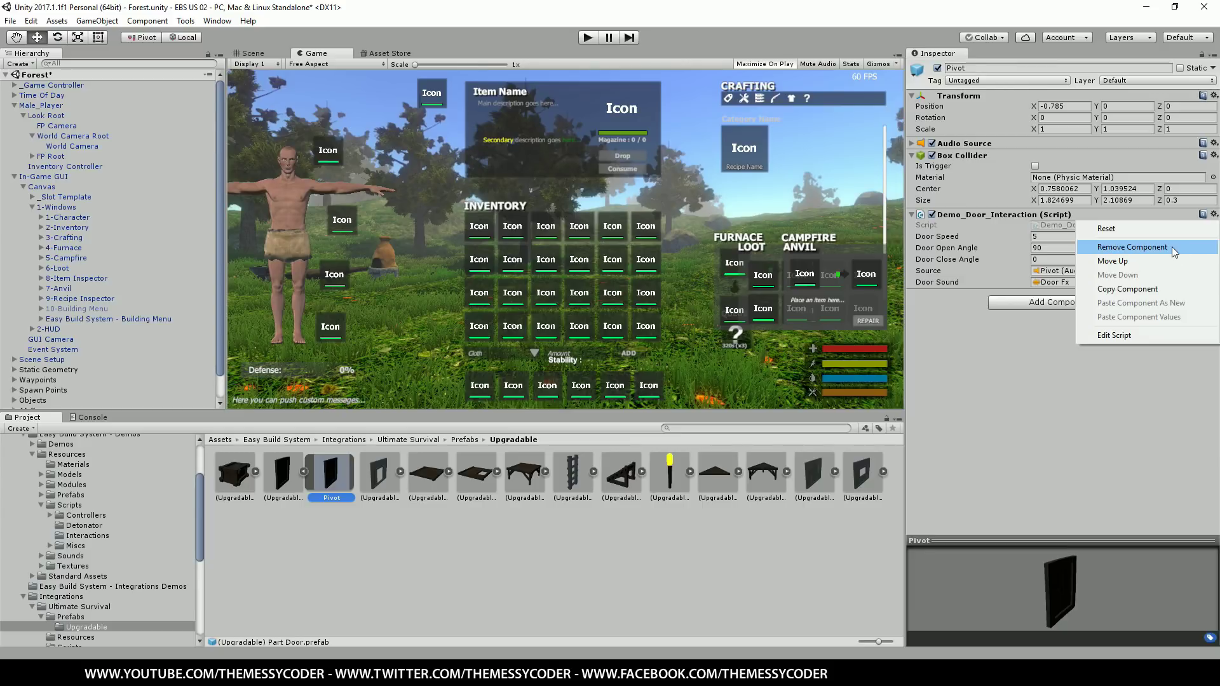
click(1175, 248)
click(1104, 221)
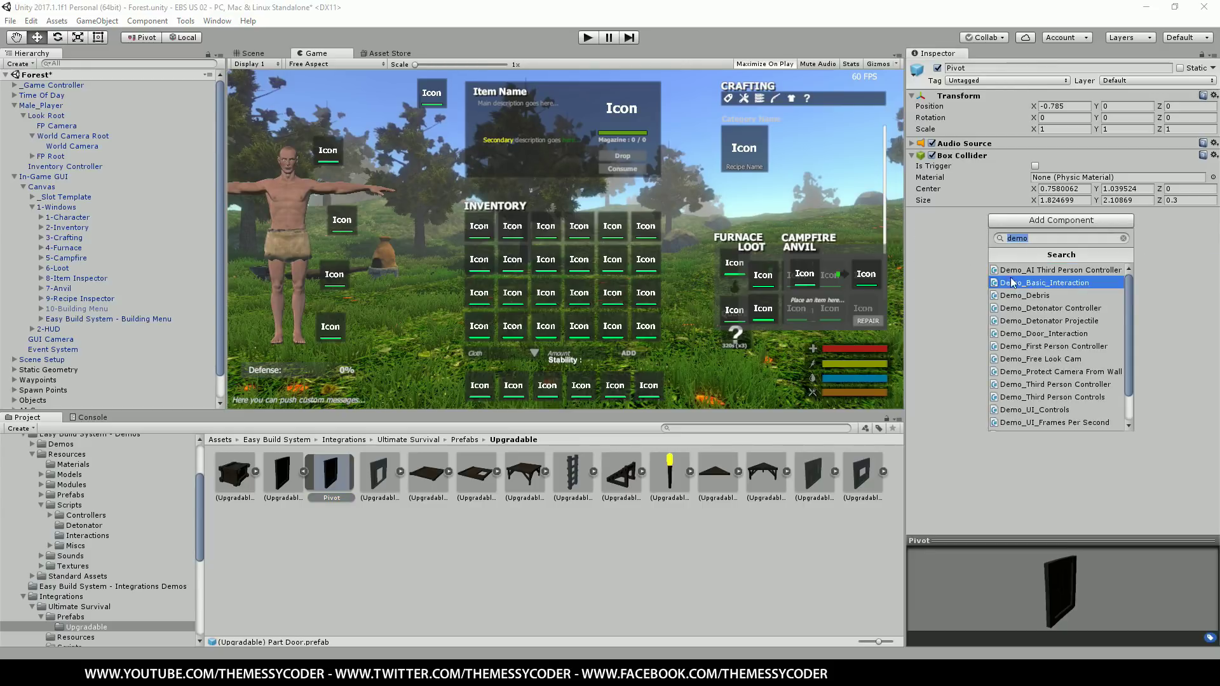
click(1056, 335)
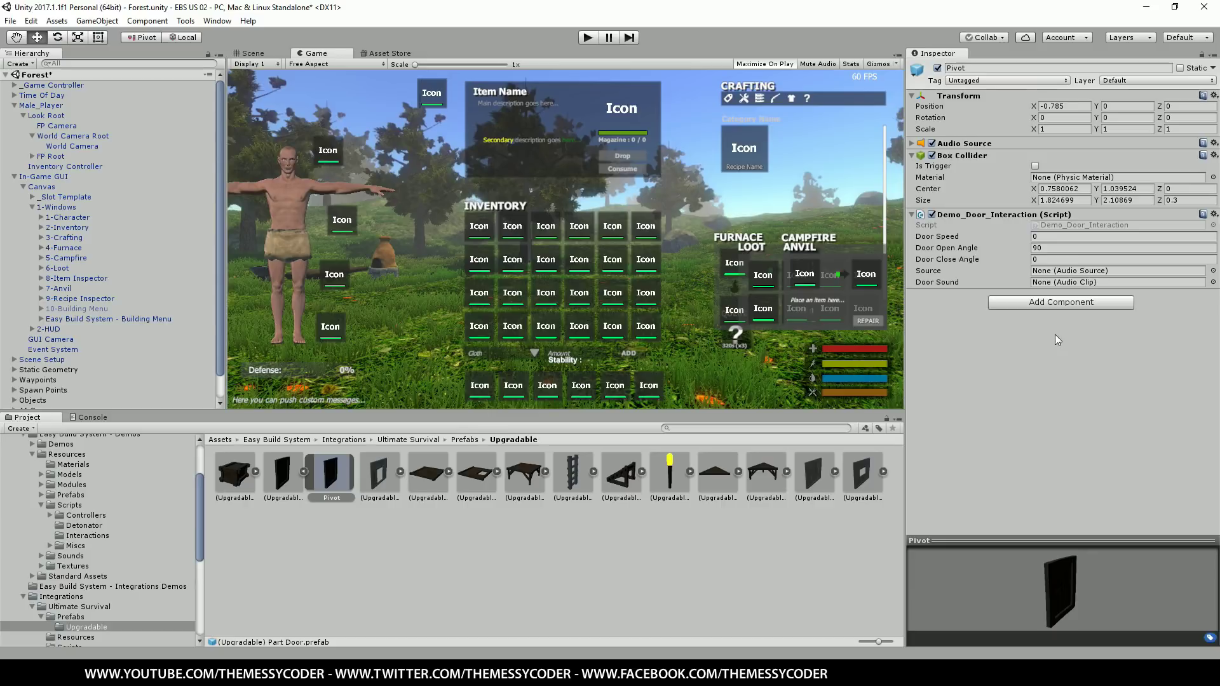
click(1052, 236)
text(5)
Step: Set the door script's Source to Pivot and its Door Sound to Door Fx
click(1213, 271)
click(234, 8)
drag(325, 482, 1083, 273)
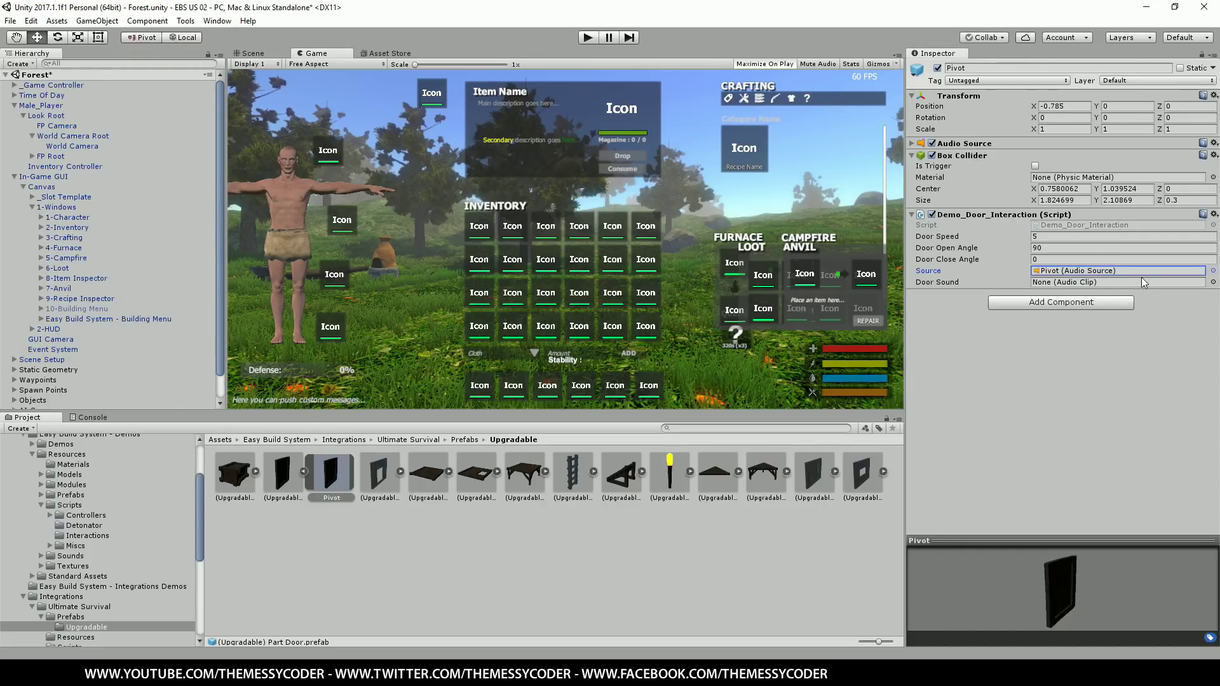
click(1213, 282)
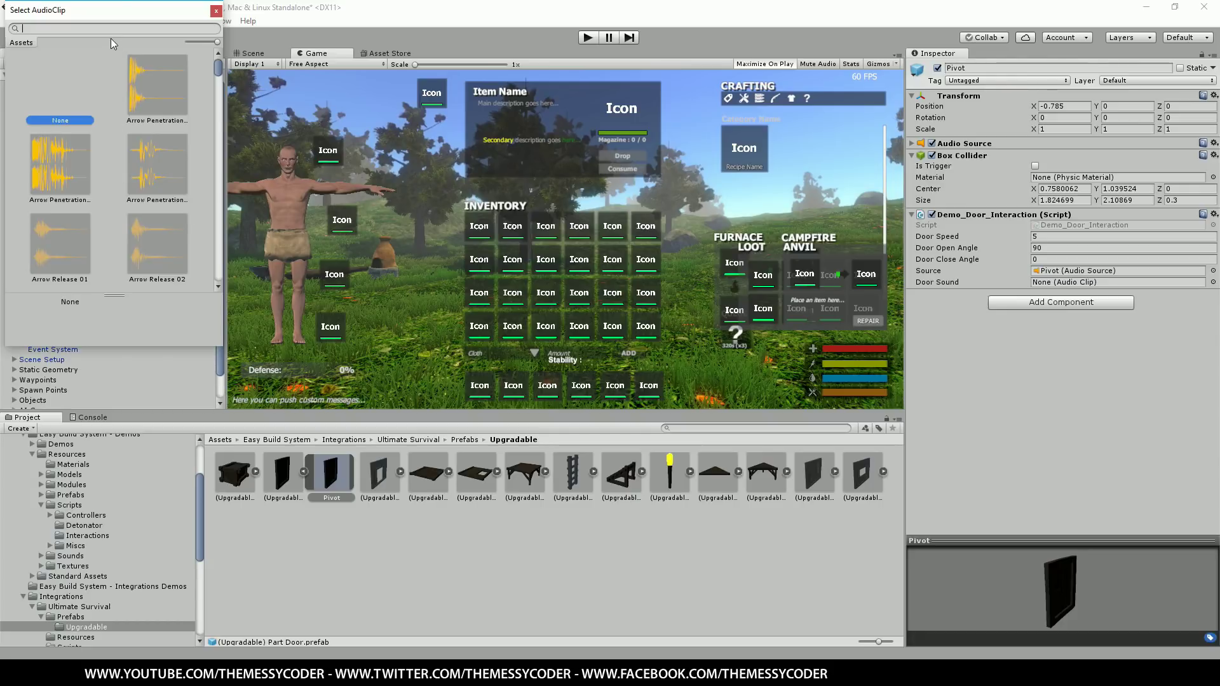
text(door fx)
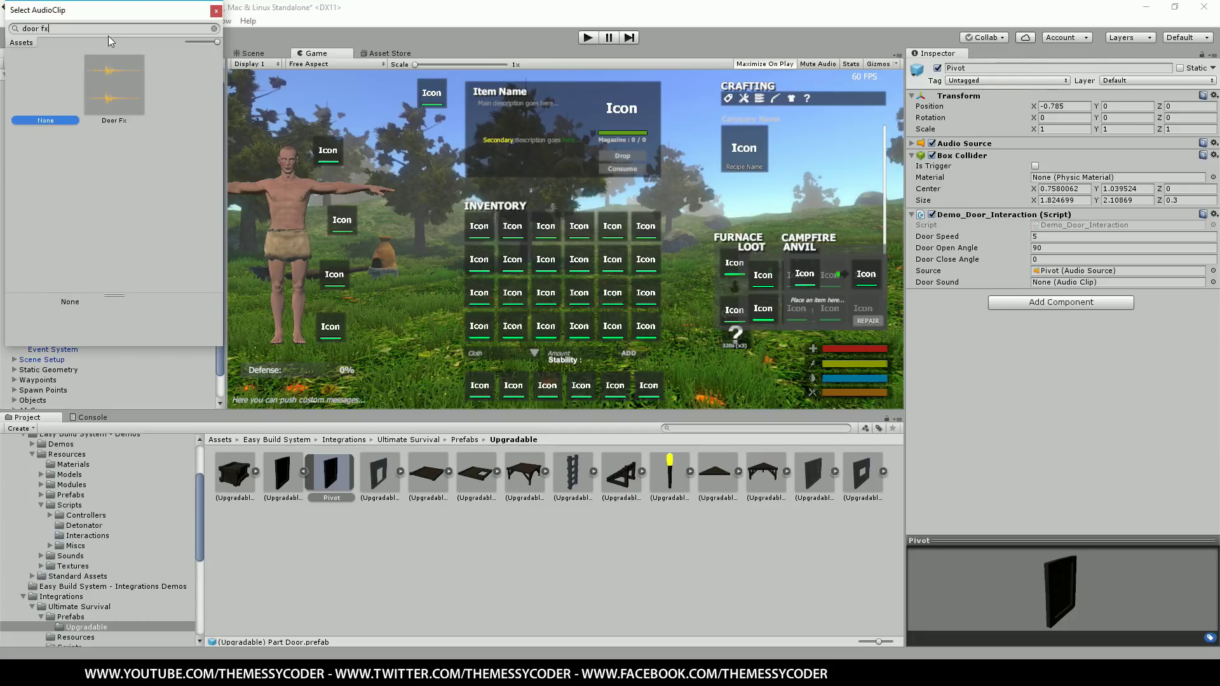
double_click(114, 83)
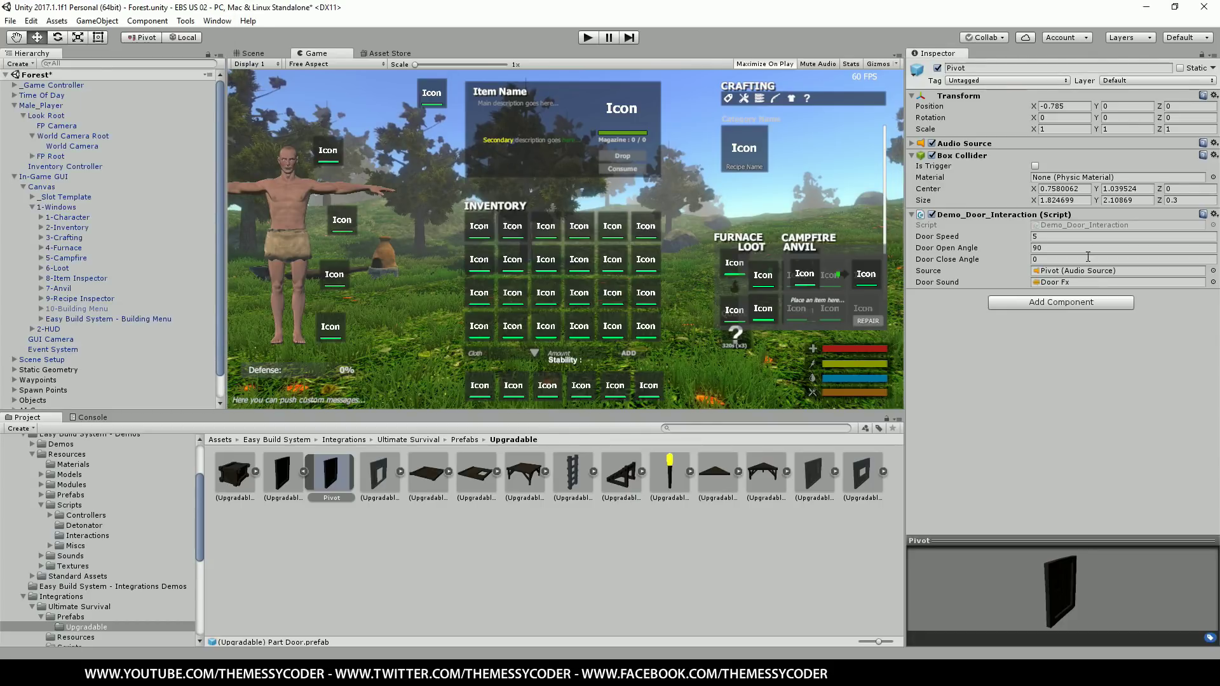
Step: Start the game and place a foundation on the grass
click(588, 38)
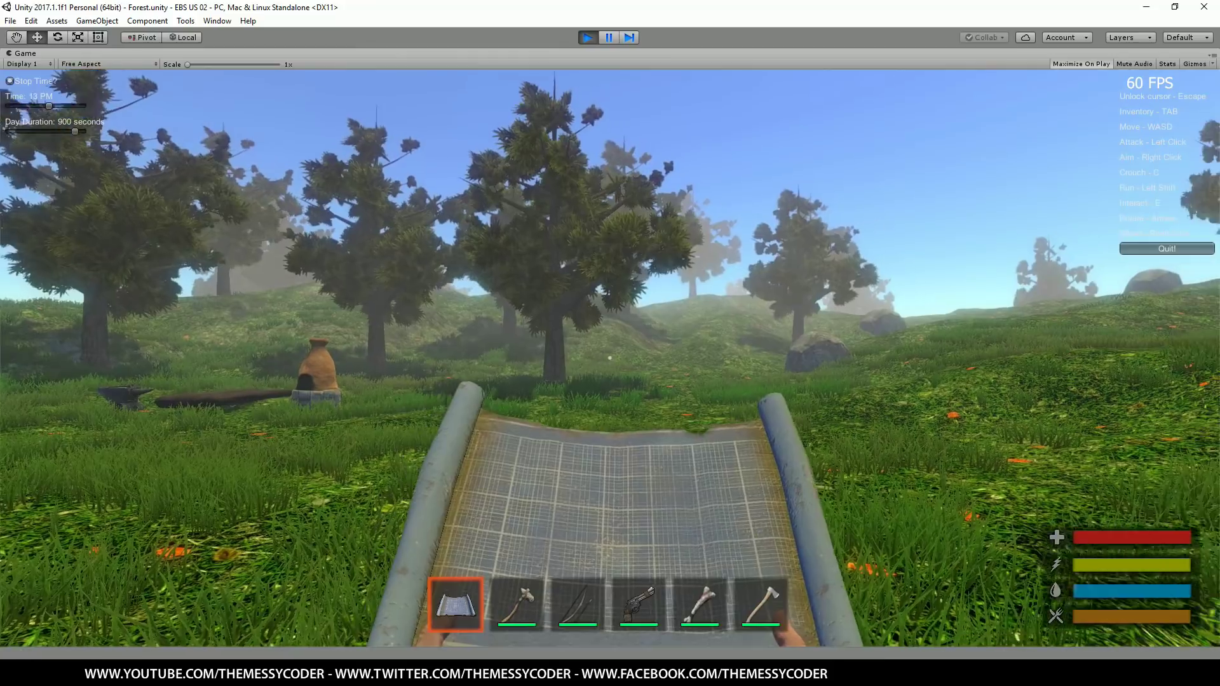
right_drag(610, 347, 730, 297)
click(740, 298)
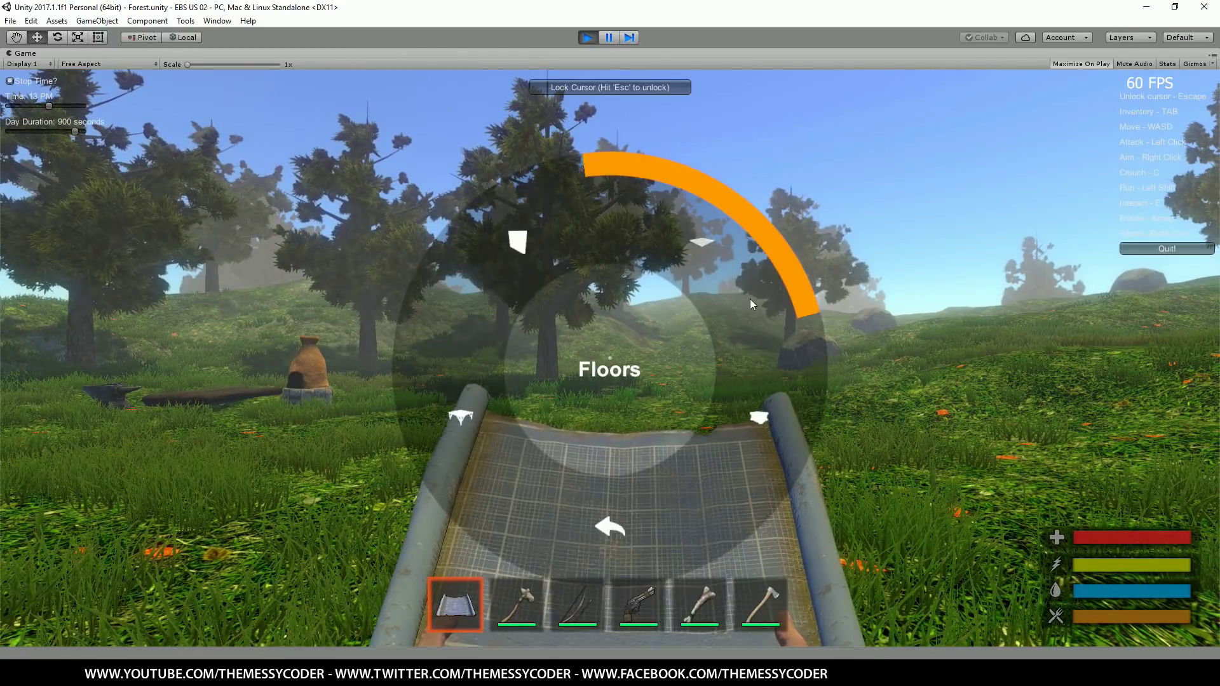
click(694, 359)
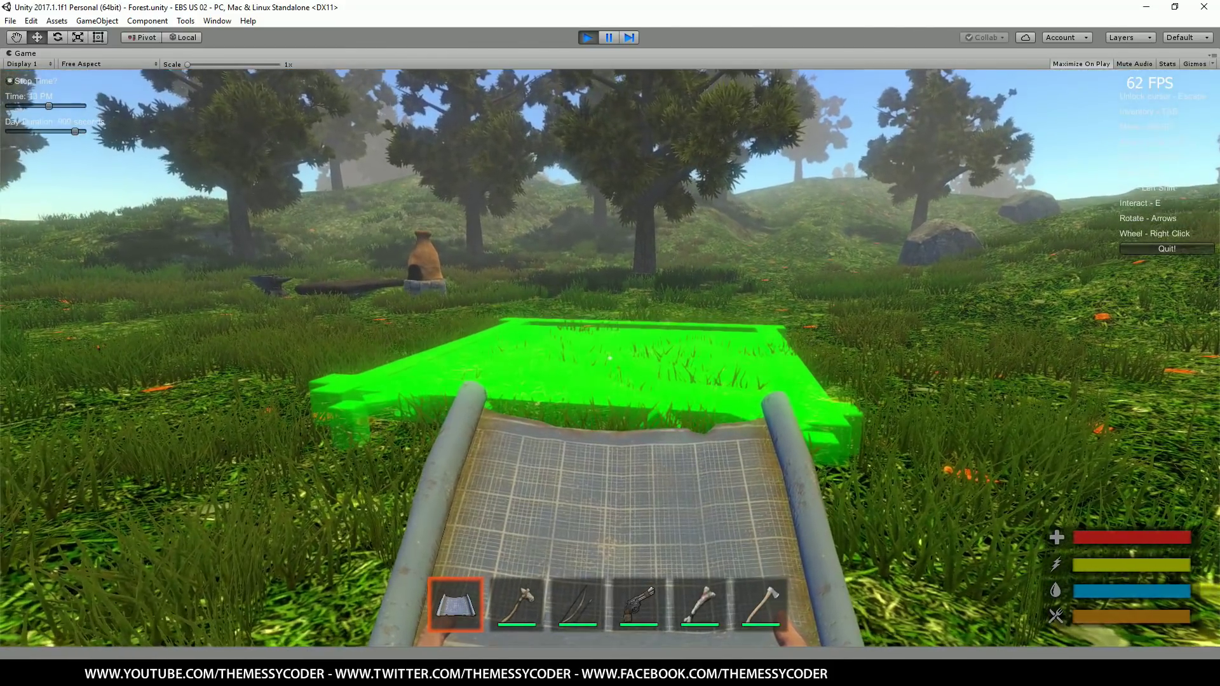
click(610, 358)
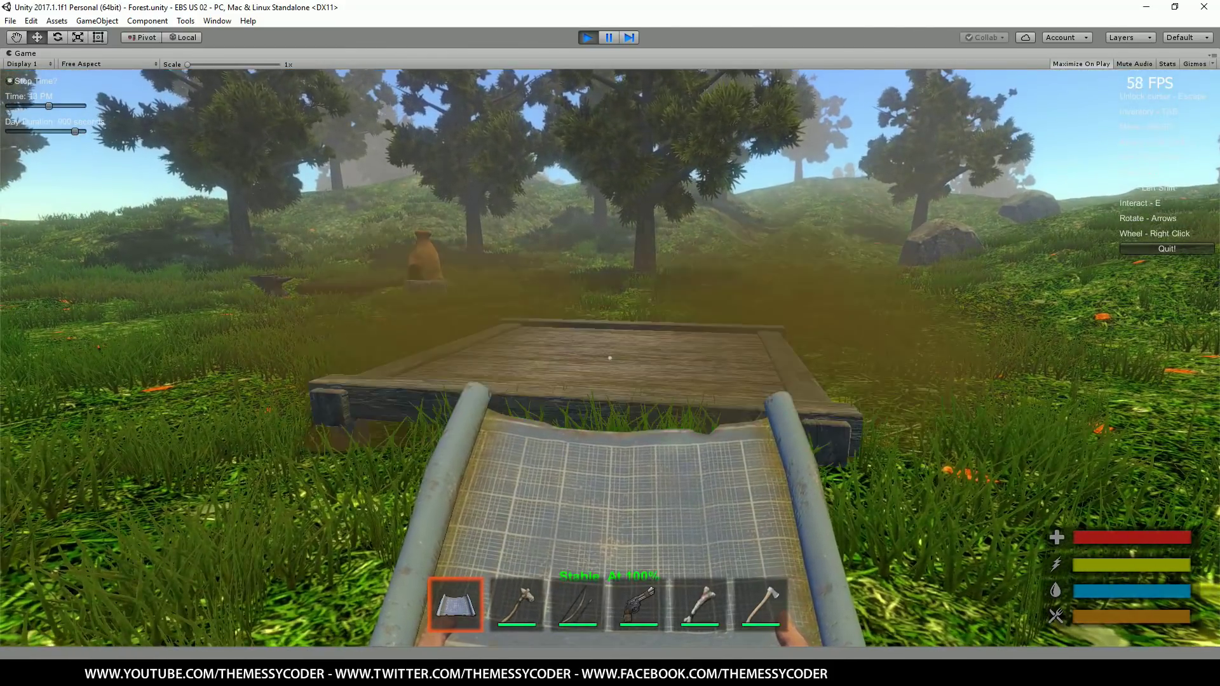
Step: Build a DoorWay wall on the foundation and fit a Miscs door into it
right_click(610, 346)
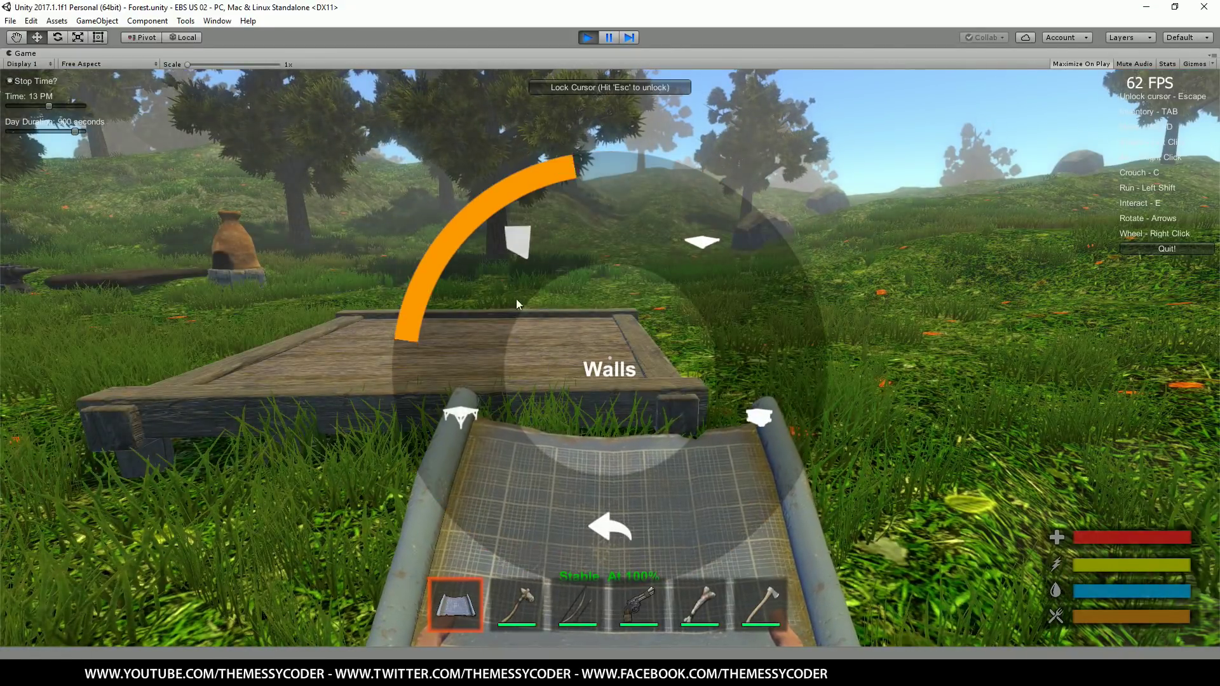
click(518, 294)
click(496, 449)
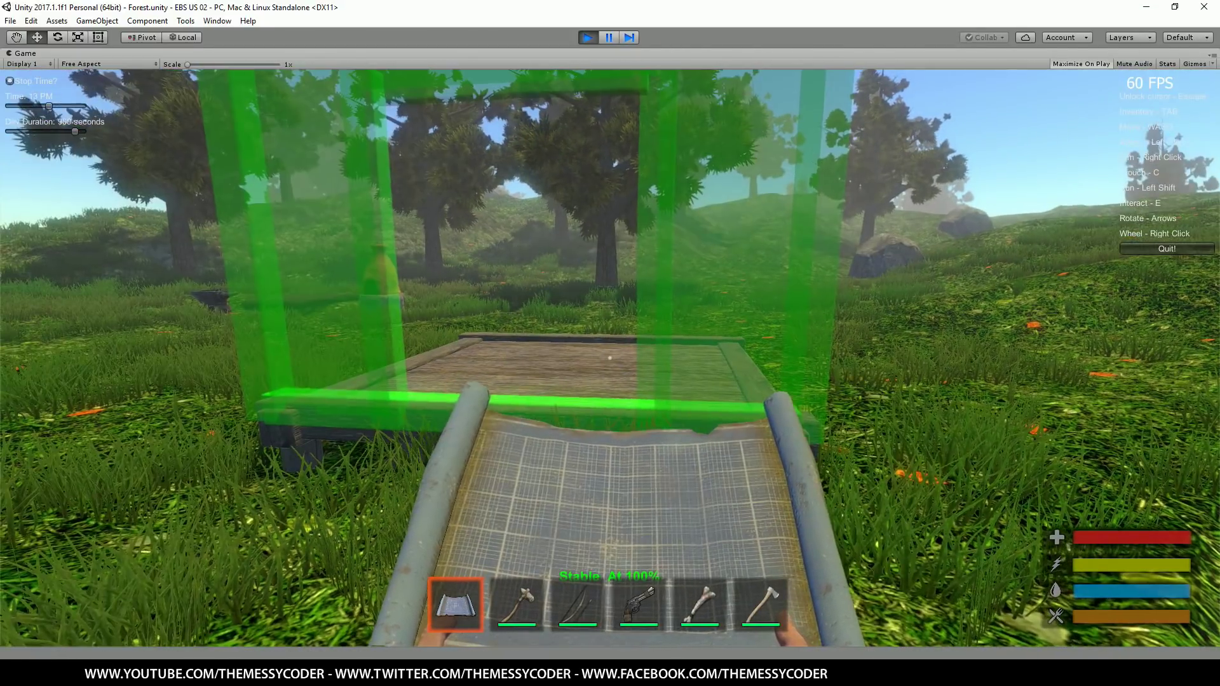
click(610, 357)
right_click(610, 357)
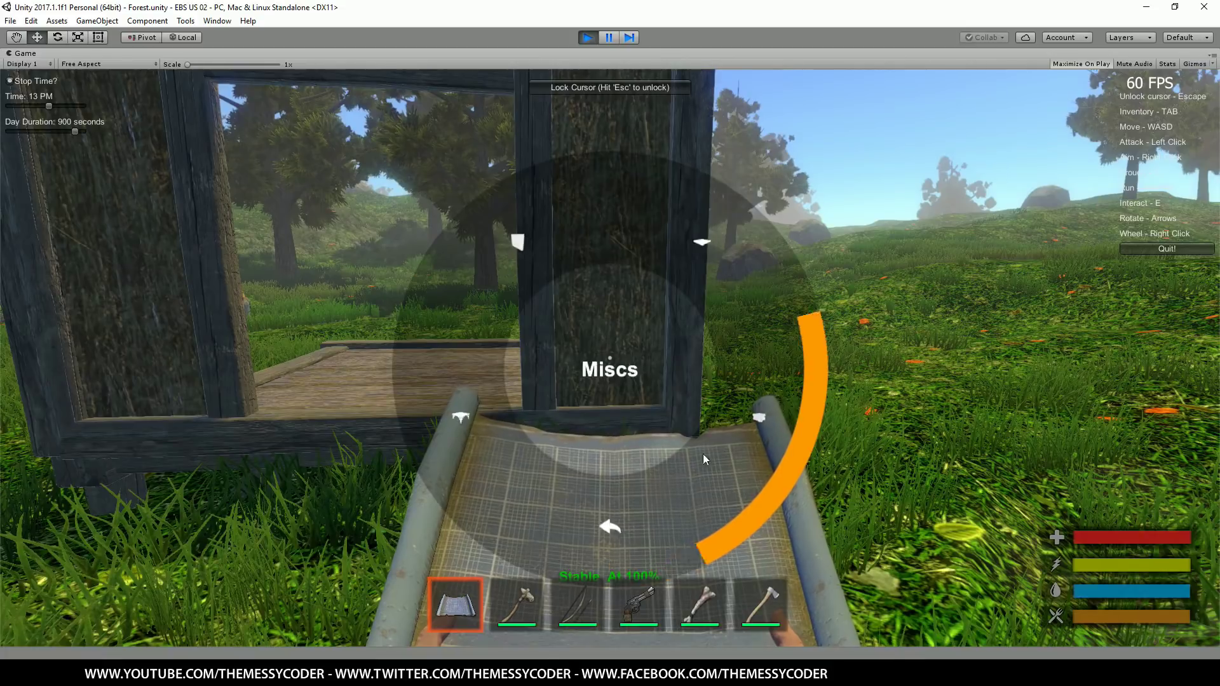
click(733, 432)
click(455, 393)
click(610, 358)
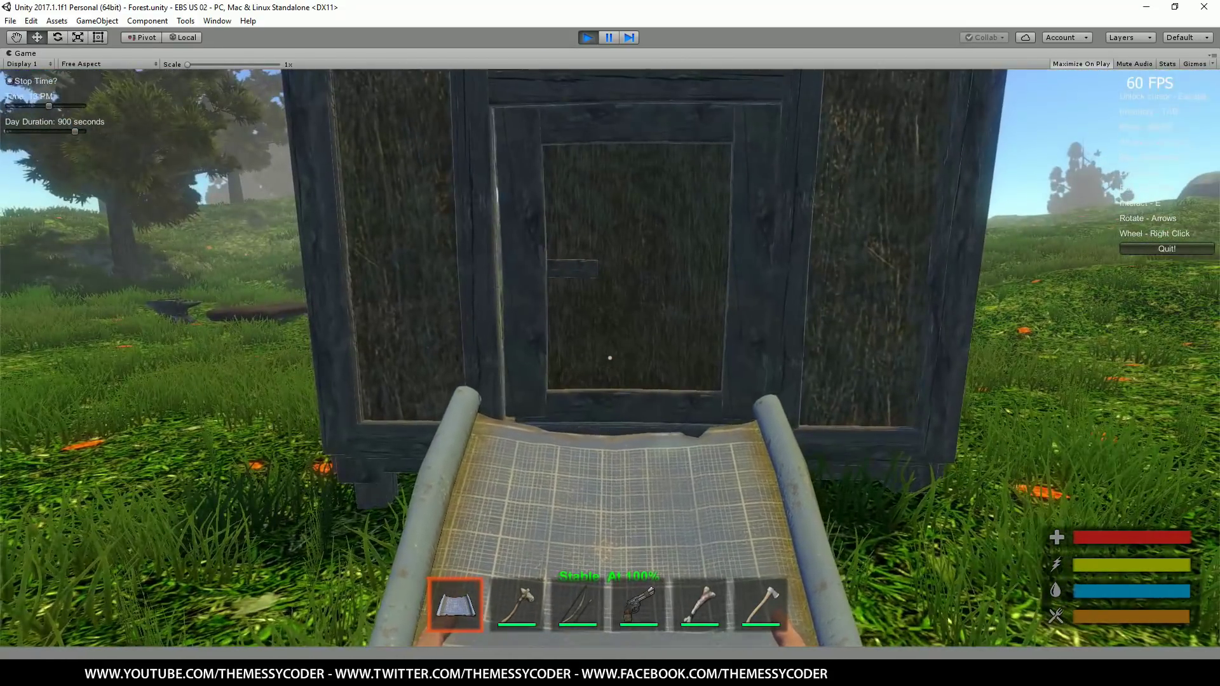
Step: Equip the hammer from slot 2 and walk forward to the newly placed door until its prompt appears
key(2)
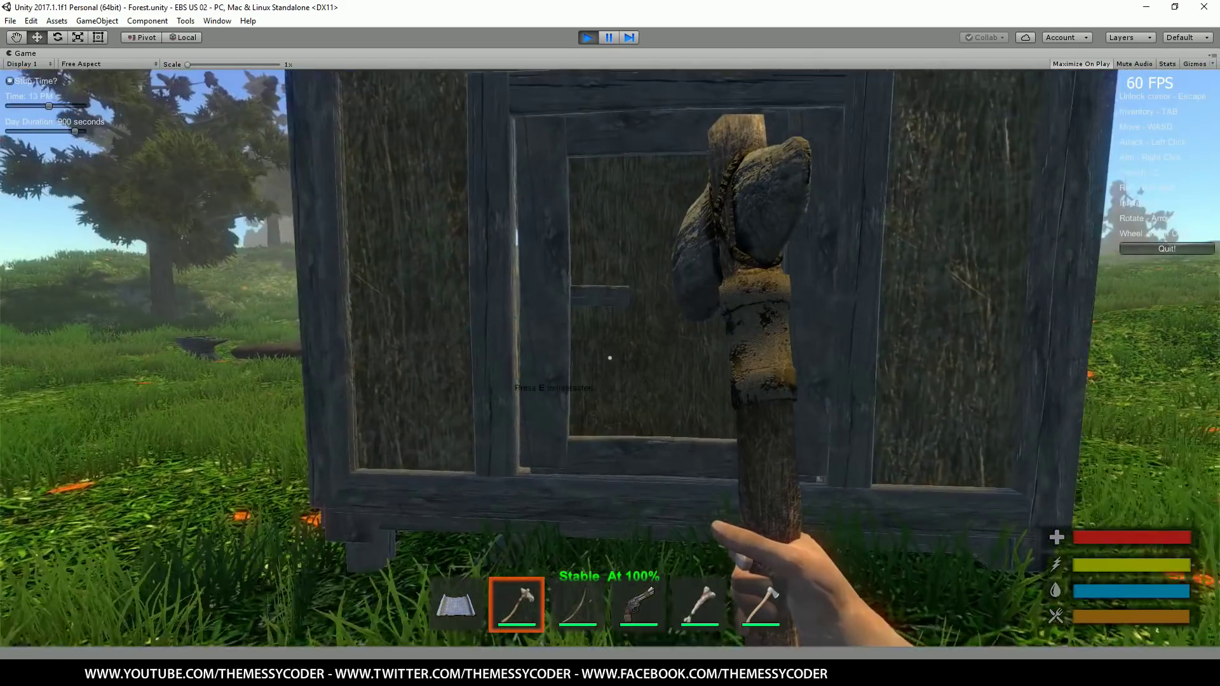
key(w)
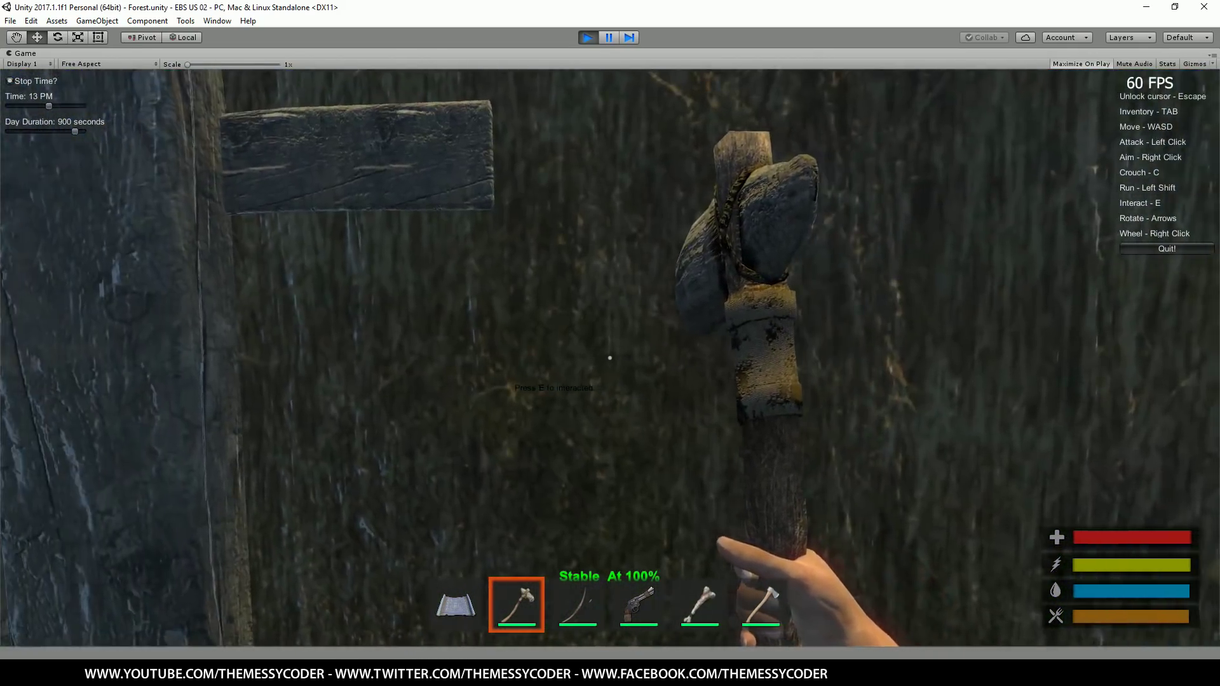